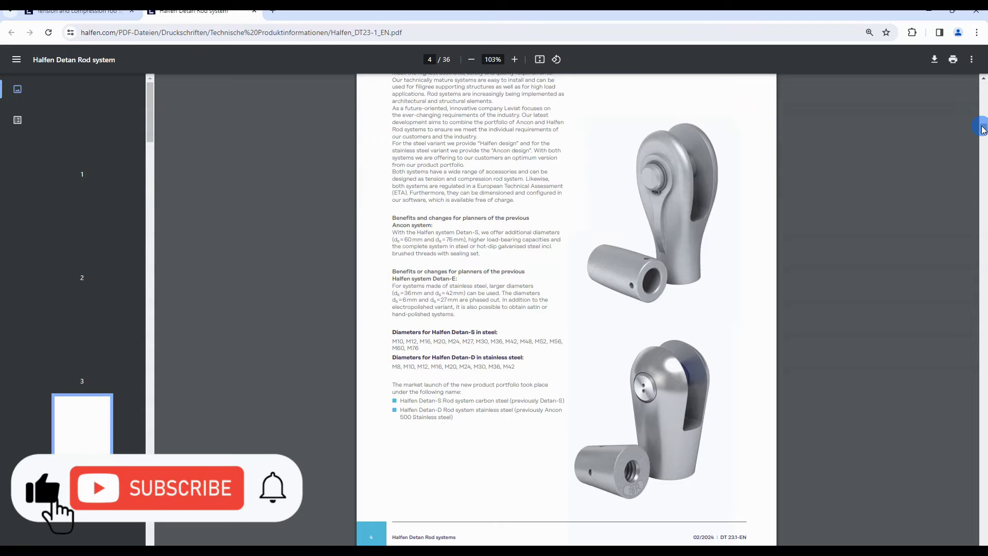
- Review the rod-end fittings on page 1 of the Halfen Detan brochure, then jump to page 10
drag(983, 128, 983, 85)
scroll(695, 234, down, 2)
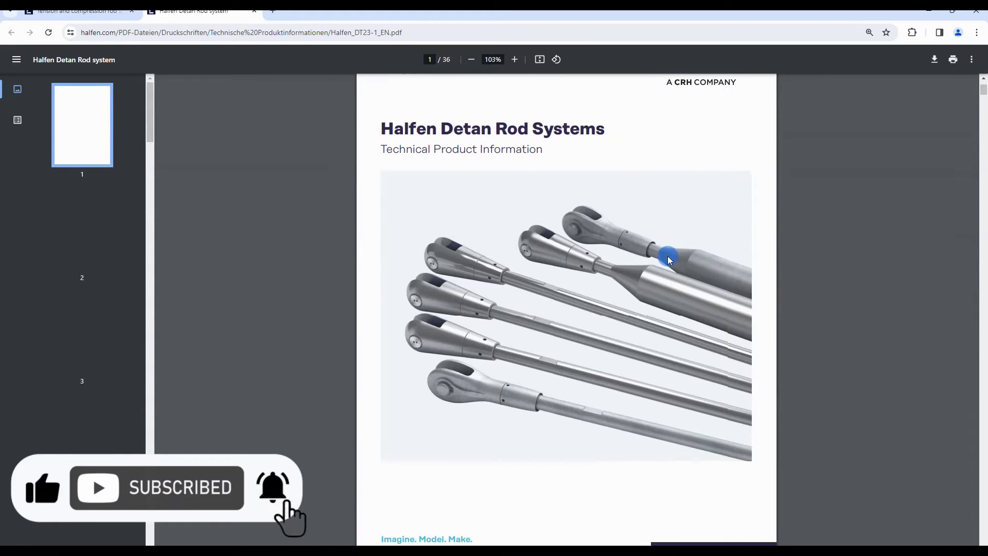
drag(983, 91, 982, 135)
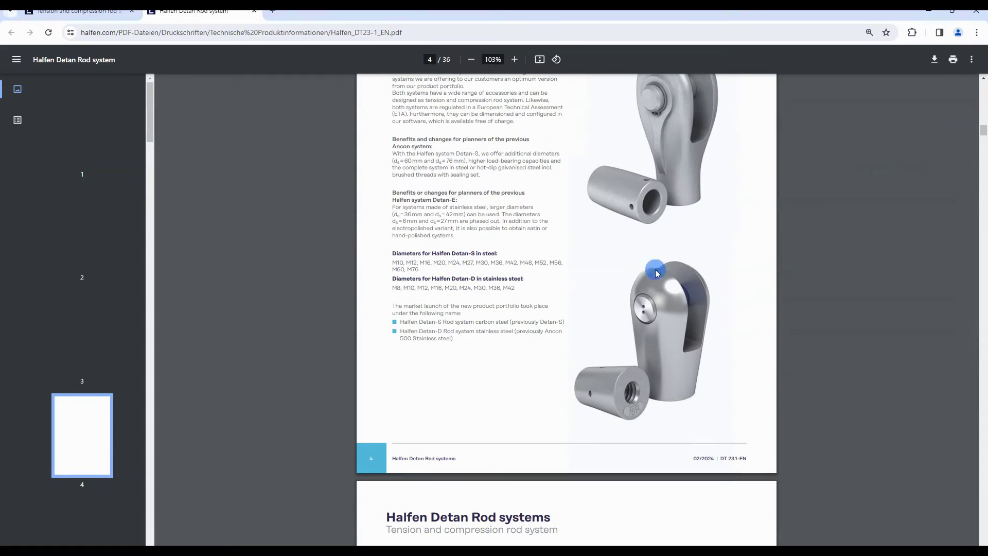
mouse_move(663, 260)
mouse_down()
mouse_move(591, 280)
mouse_move(719, 348)
mouse_move(705, 295)
mouse_up()
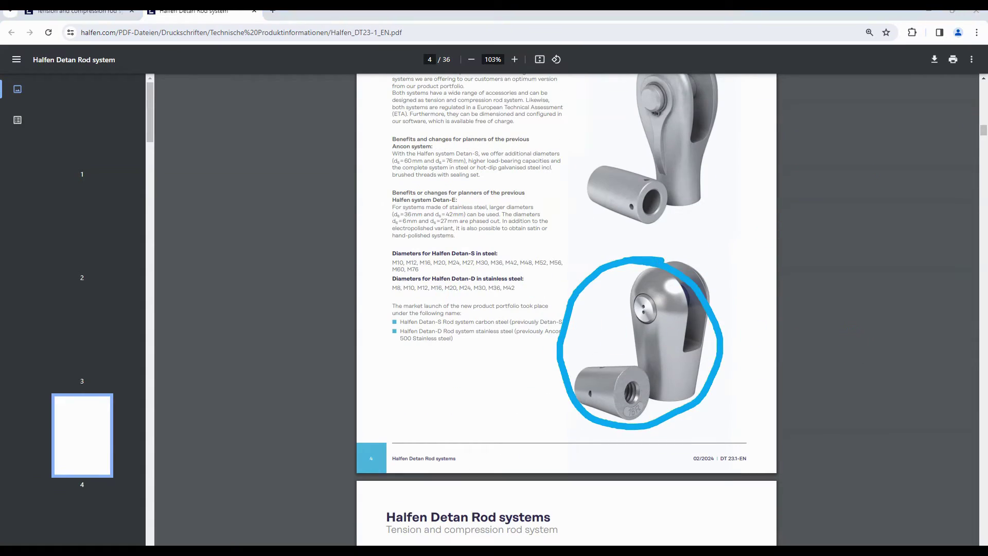
click(600, 258)
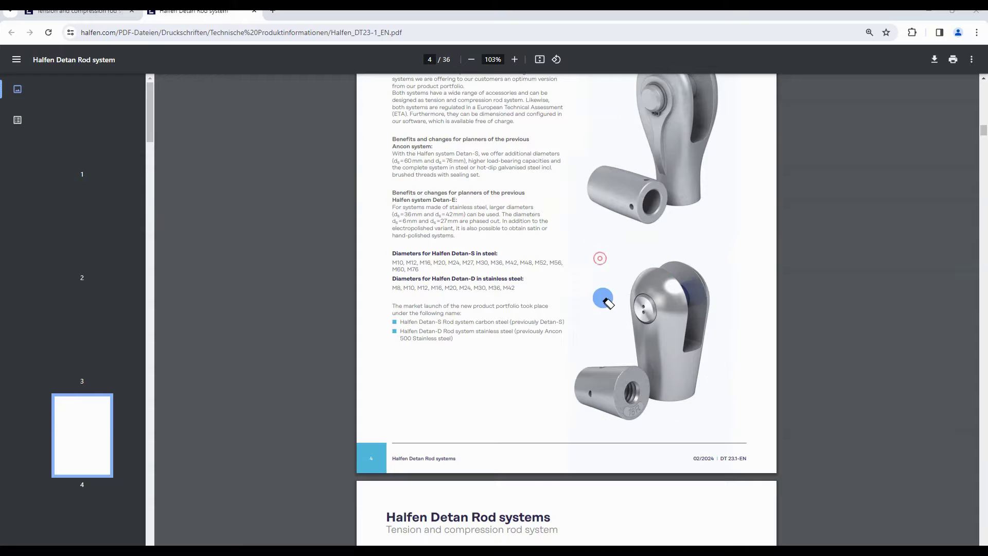
drag(983, 130, 984, 204)
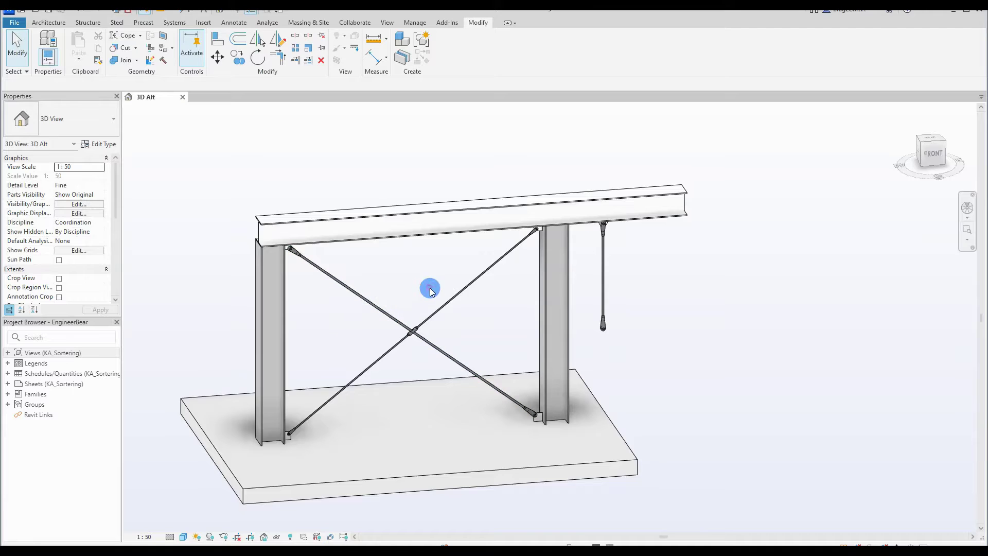
- Tilt the hanging rod under the beam, then bring it back to near vertical
scroll(430, 294, up, 10)
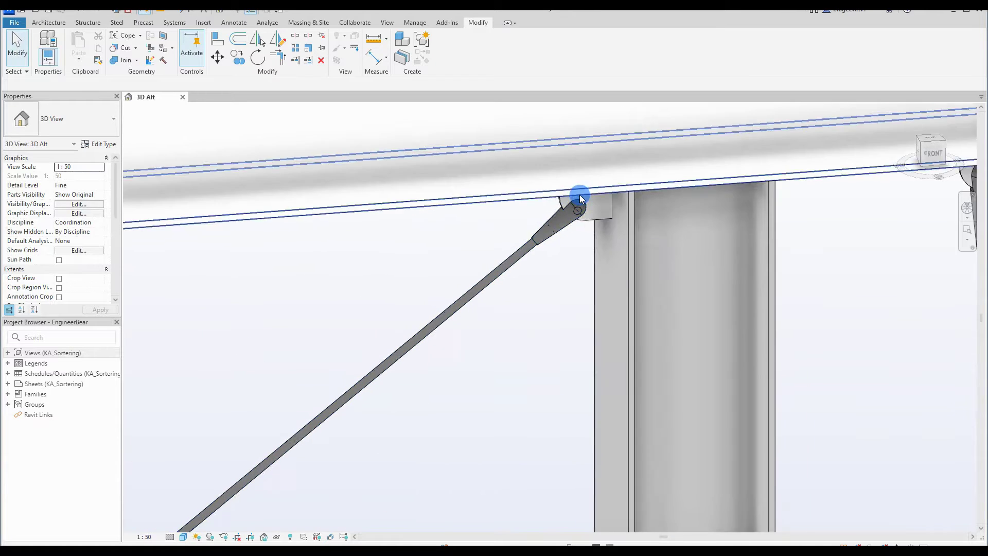
scroll(580, 198, up, 2)
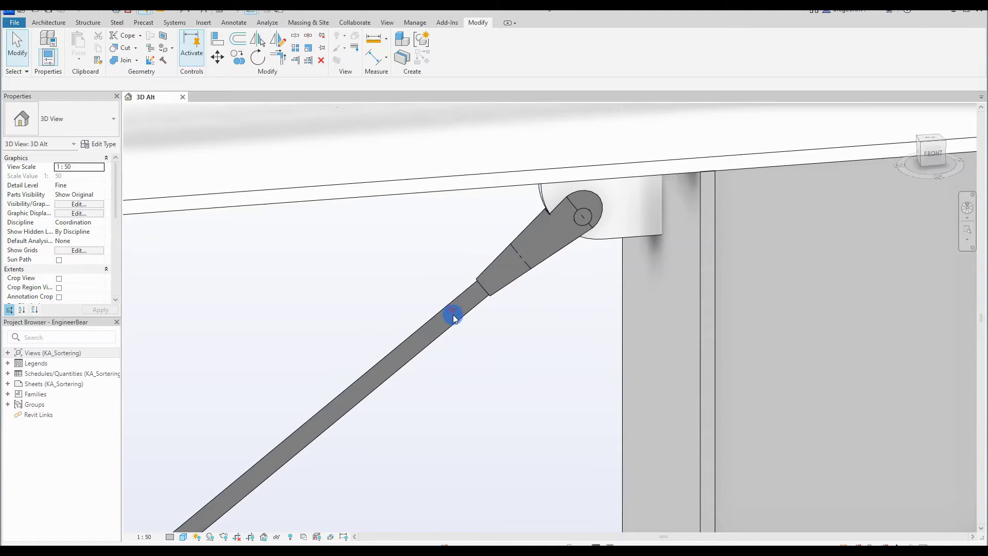
scroll(474, 304, down, 5)
scroll(374, 337, up, 4)
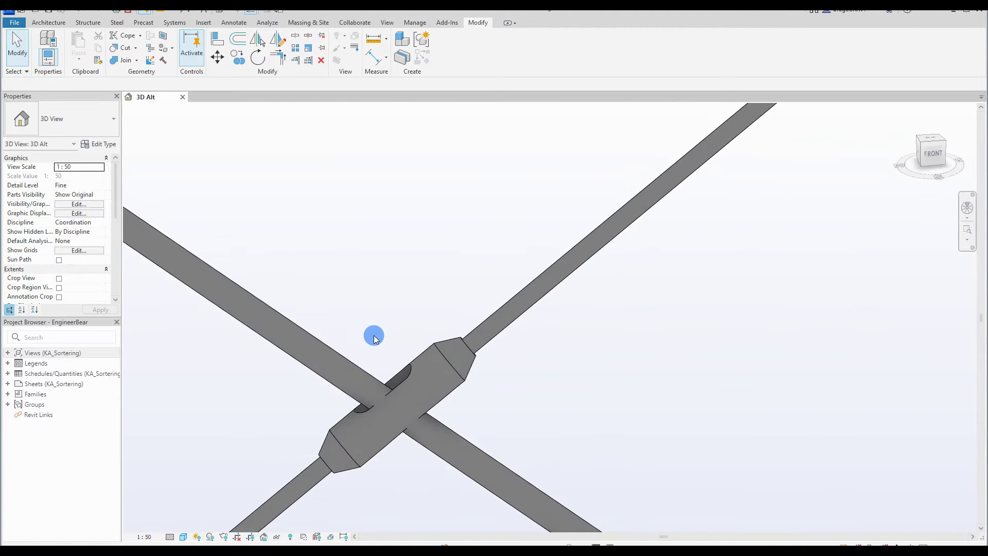
scroll(374, 337, down, 5)
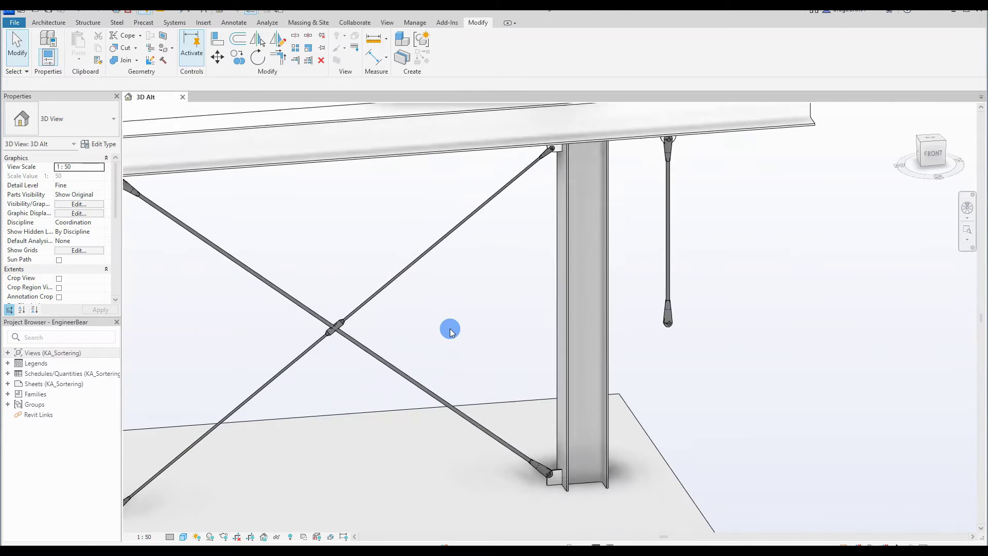
click(638, 324)
mouse_move(638, 324)
mouse_down()
mouse_move(752, 350)
mouse_move(744, 309)
mouse_move(467, 344)
mouse_move(648, 338)
mouse_up()
click(746, 376)
click(480, 340)
click(723, 386)
click(652, 297)
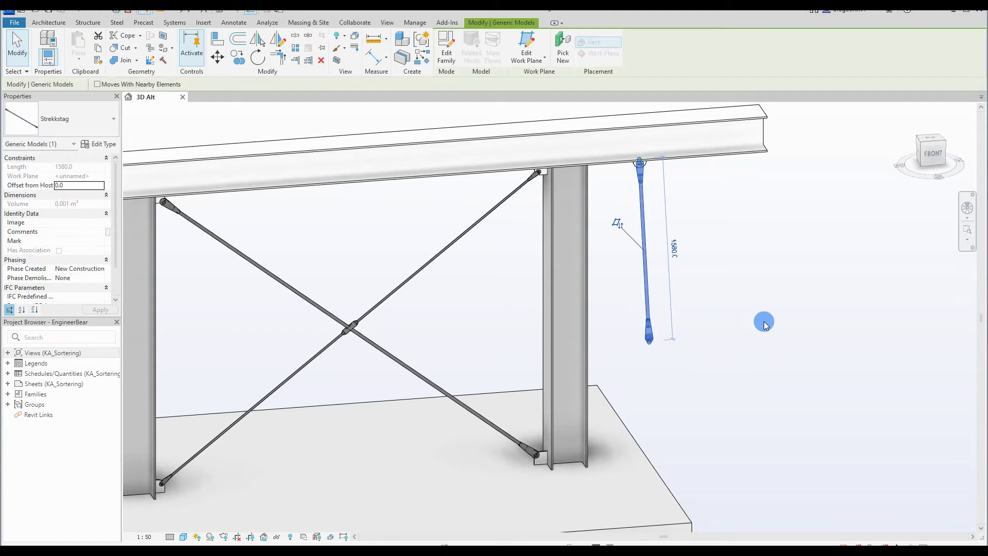
click(756, 320)
- Set the Strekkstag rod type's Diameter to 16 in Type Properties
scroll(750, 322, up, 2)
click(633, 292)
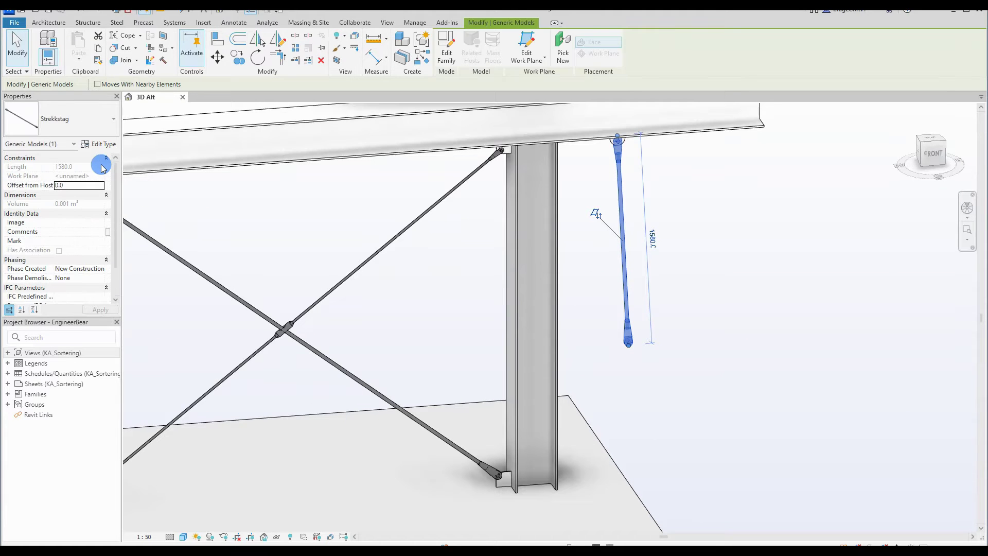
click(104, 147)
click(828, 267)
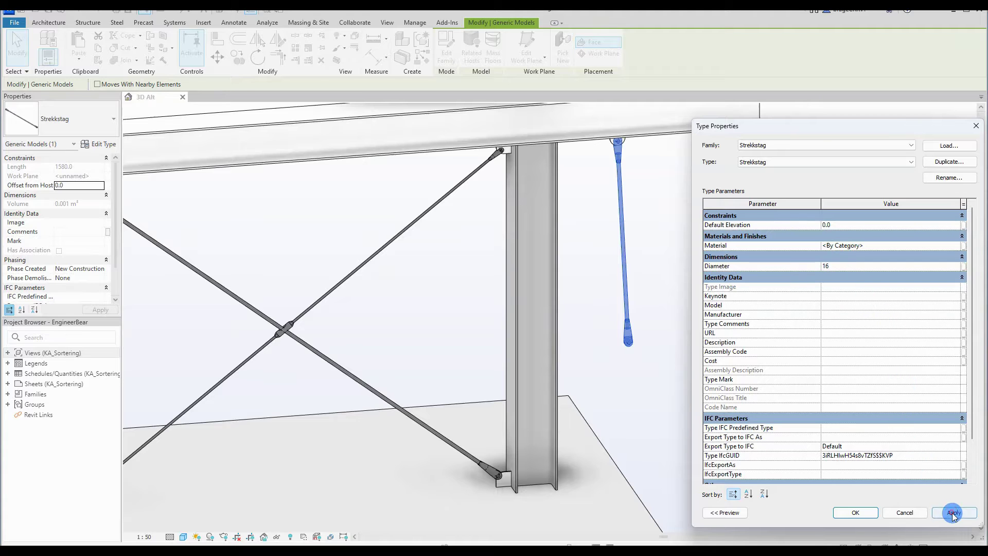
click(953, 513)
click(854, 510)
click(663, 351)
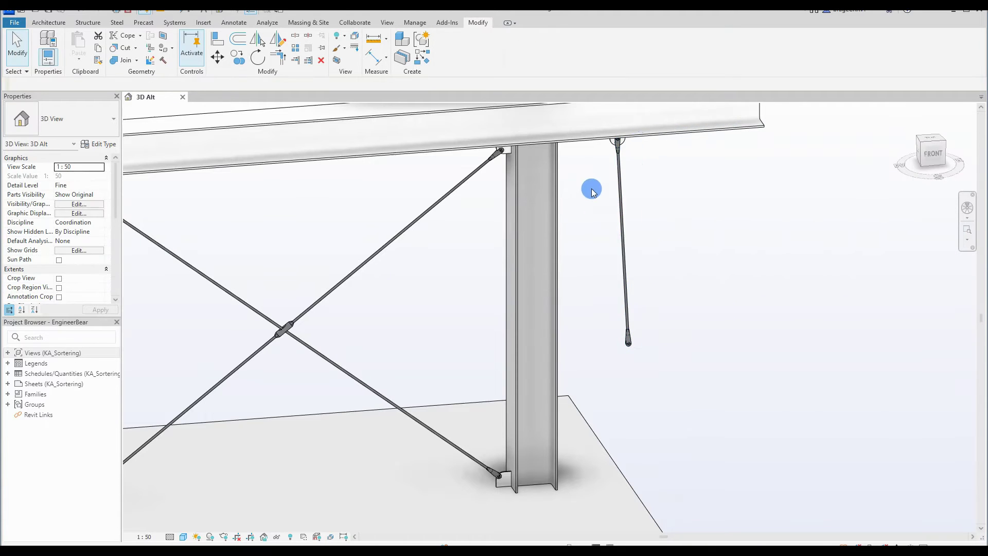
scroll(616, 140, up, 3)
scroll(620, 240, down, 5)
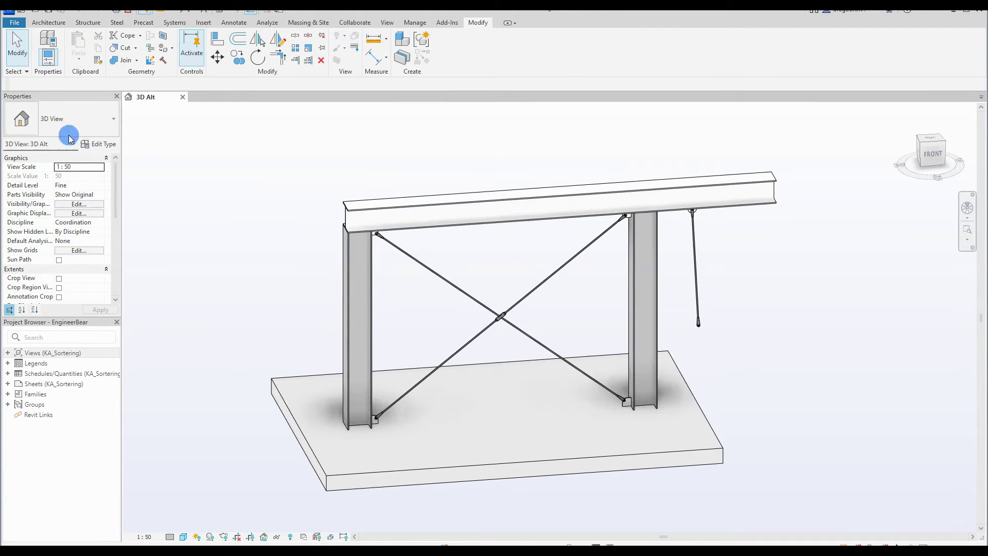
click(15, 22)
- Create a new family from Metric Generic Model.rft and open its Front elevation view
click(138, 107)
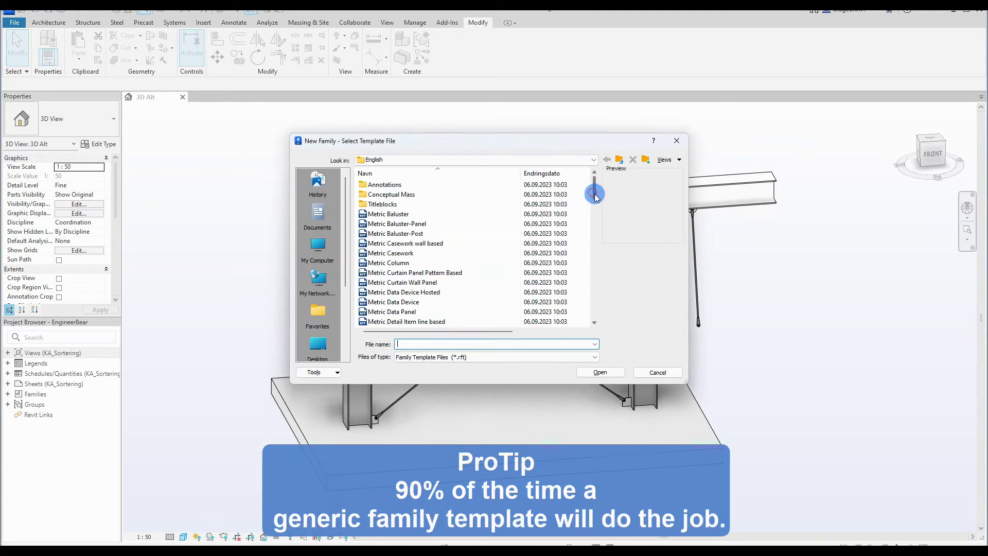
drag(593, 194, 594, 233)
scroll(415, 253, down, 1)
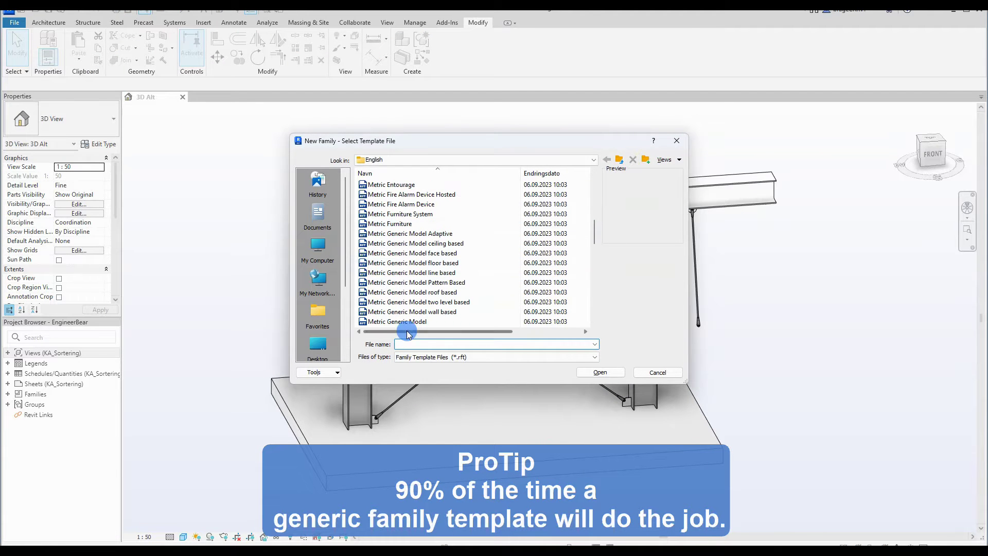
click(409, 322)
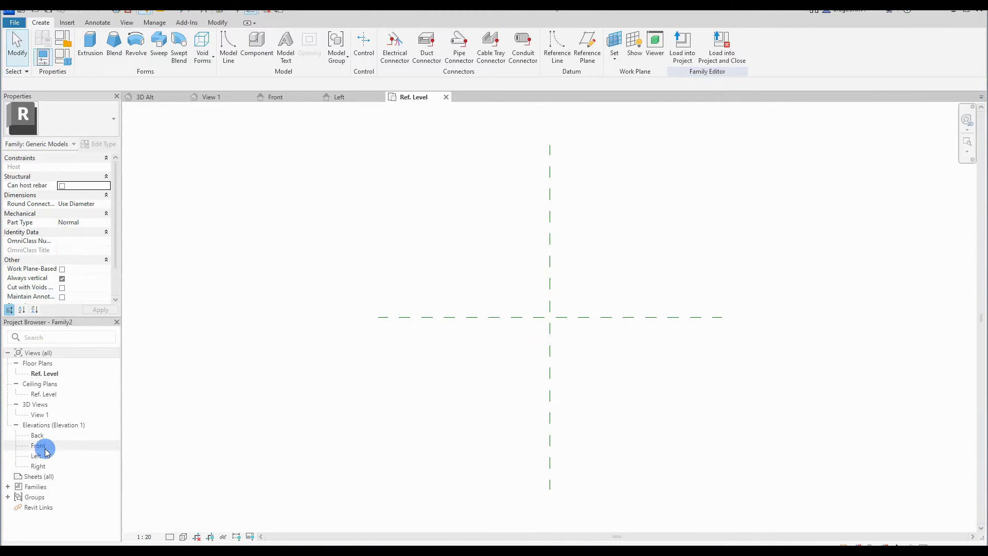
double_click(40, 446)
middle_drag(470, 528, 472, 397)
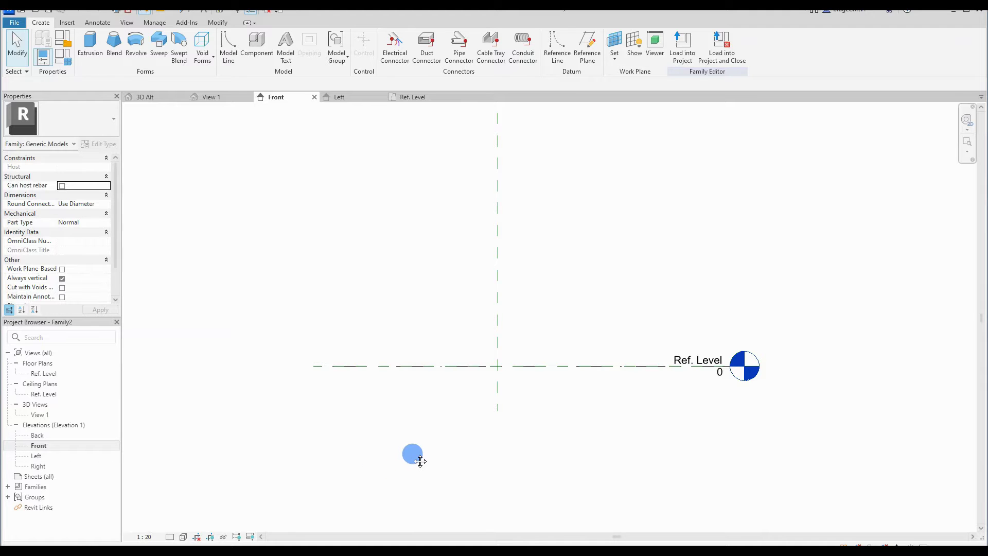
scroll(507, 364, up, 1)
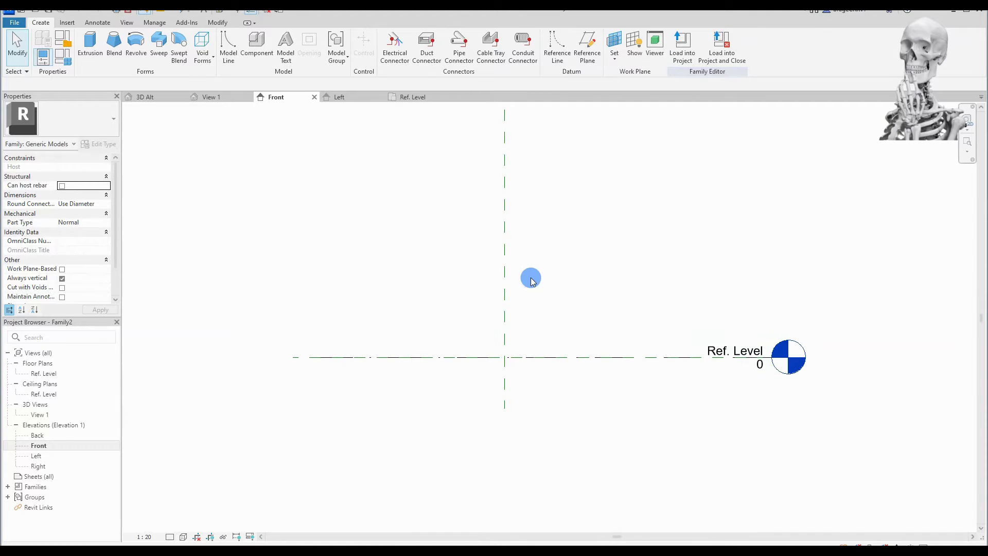
- Draw a horizontal reference plane and dimension it 60 above the Ref. Level
key(r)
key(p)
click(640, 265)
click(364, 264)
key(d)
key(i)
scroll(476, 341, up, 1)
click(462, 360)
click(450, 253)
click(453, 303)
key(Escape)
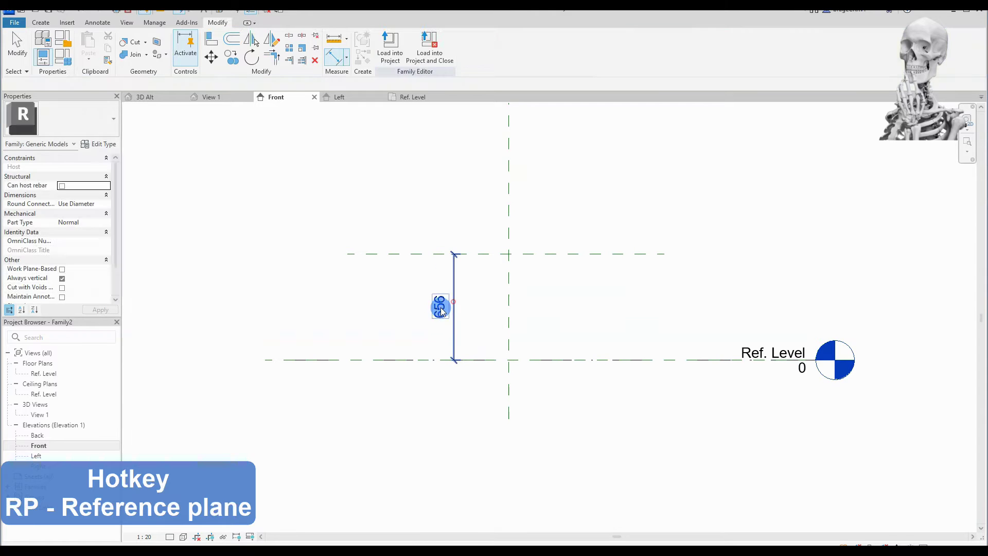
drag(484, 254, 484, 352)
click(489, 392)
- Set the view scale to 1:2 and move the 60 dimension toward the centre
scroll(488, 395, up, 3)
middle_drag(485, 394, 364, 407)
scroll(323, 341, up, 2)
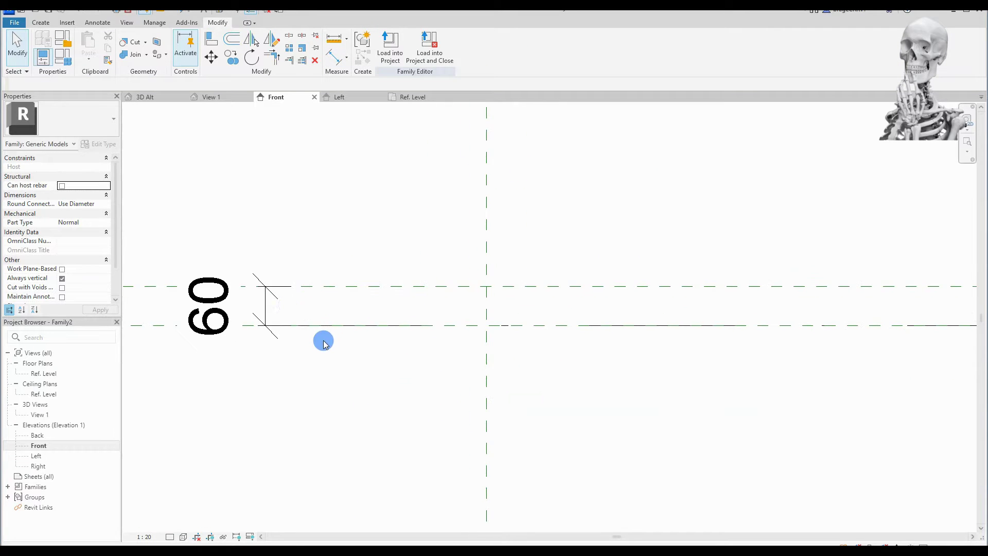
drag(260, 298, 426, 307)
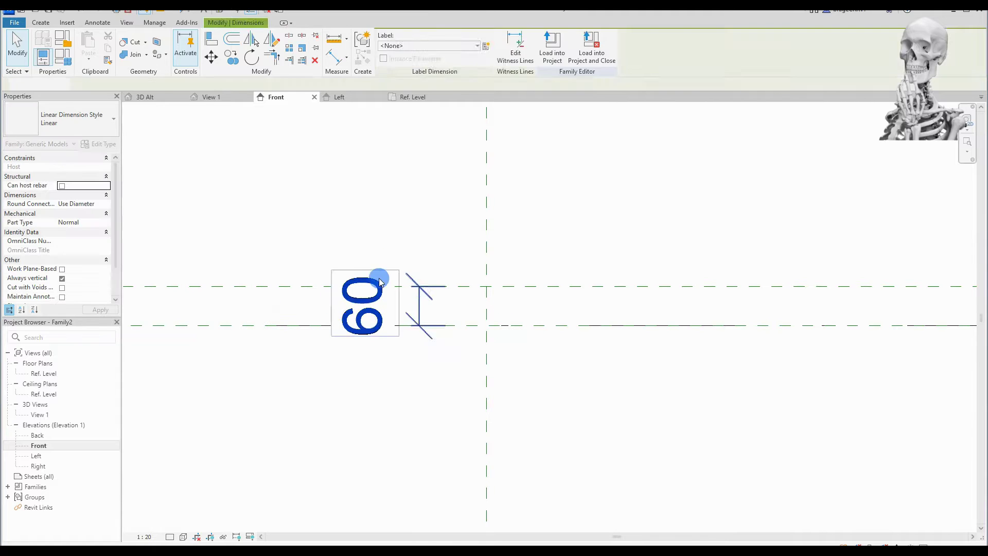
middle_drag(415, 461, 379, 459)
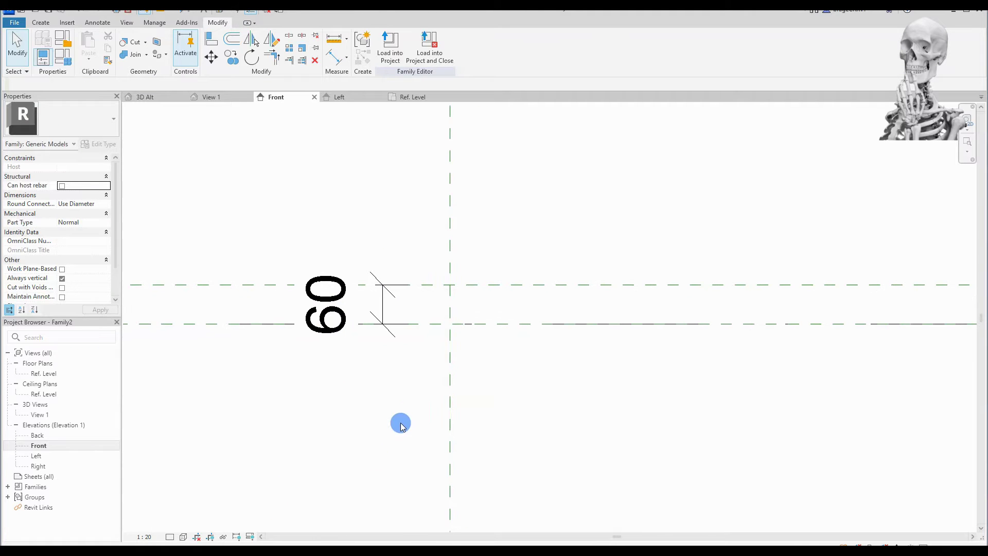
click(154, 537)
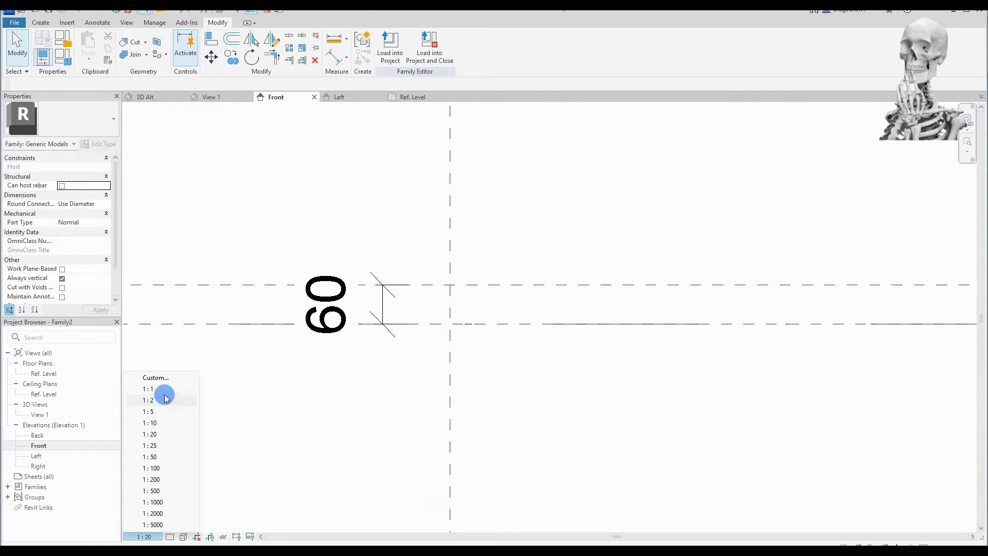
click(154, 400)
scroll(406, 311, up, 4)
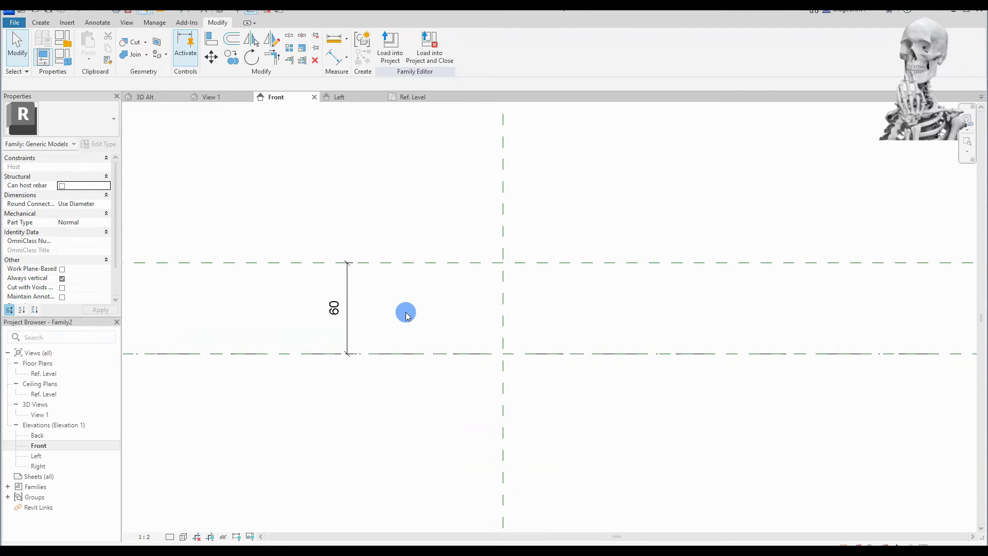
scroll(406, 311, up, 2)
drag(330, 279, 419, 278)
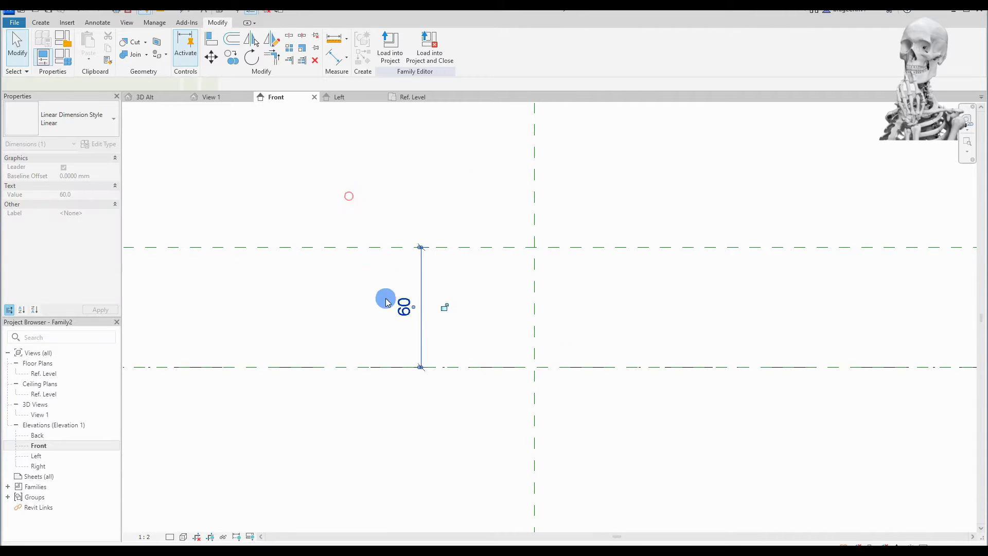
click(435, 328)
scroll(436, 327, down, 3)
middle_drag(470, 326, 470, 319)
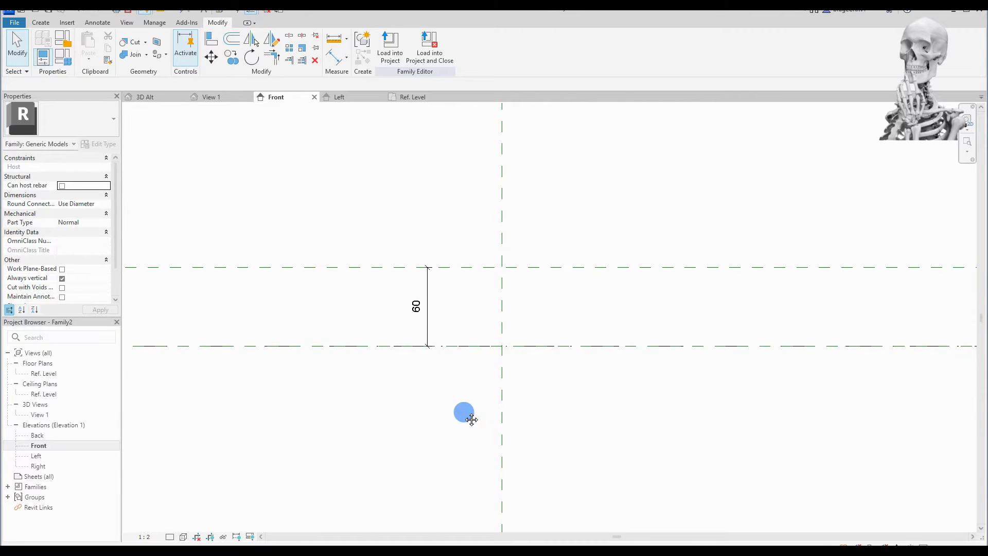
middle_drag(470, 418, 462, 410)
scroll(462, 410, up, 2)
- Draw three more horizontal reference planes stacked above the Ref. Level with RP
key(r)
key(p)
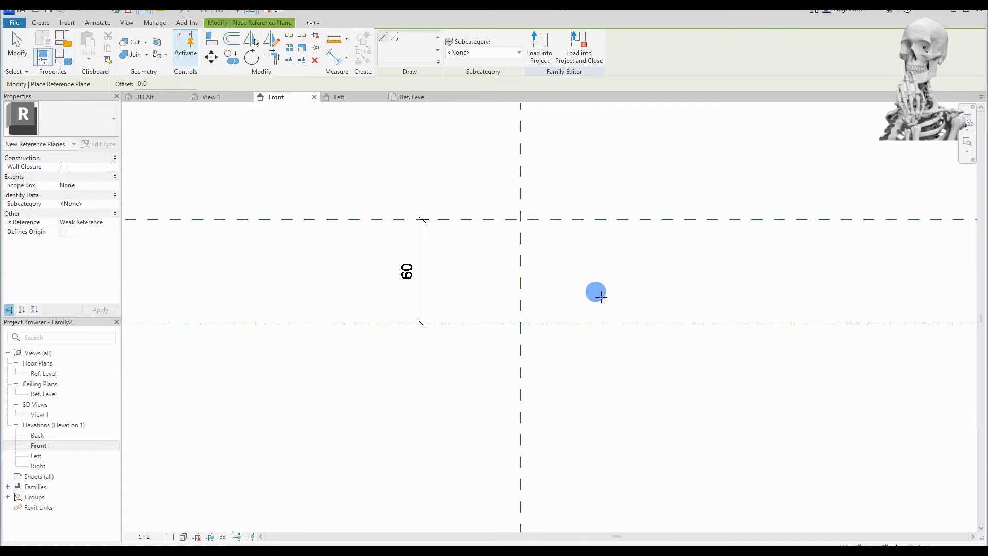
click(636, 311)
click(378, 310)
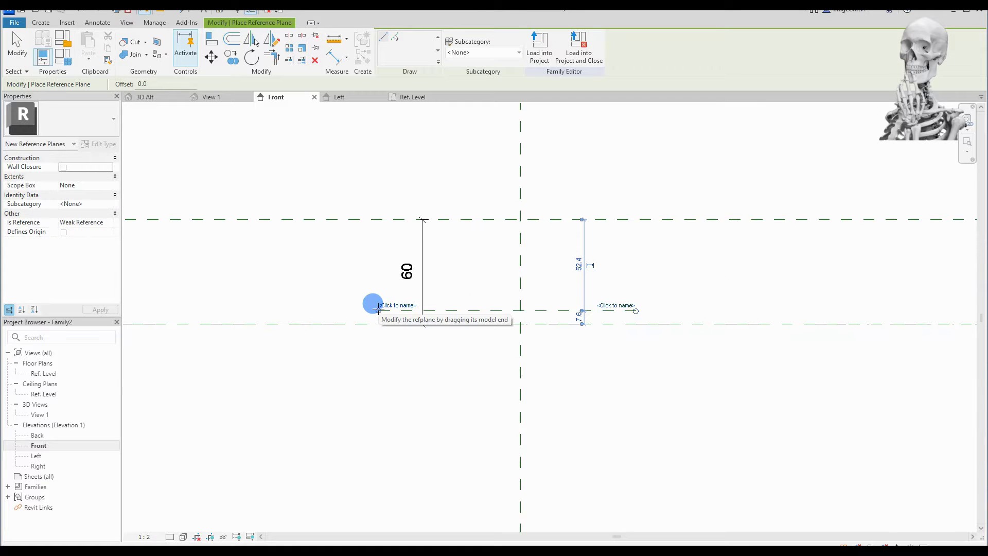
click(647, 256)
click(380, 256)
click(643, 235)
click(384, 236)
- Add four vertical reference planes around the centre and a top horizontal plane
click(508, 171)
click(508, 378)
click(541, 171)
click(538, 380)
click(484, 160)
click(484, 380)
click(565, 171)
click(565, 369)
click(631, 178)
click(394, 177)
key(Escape)
key(Escape)
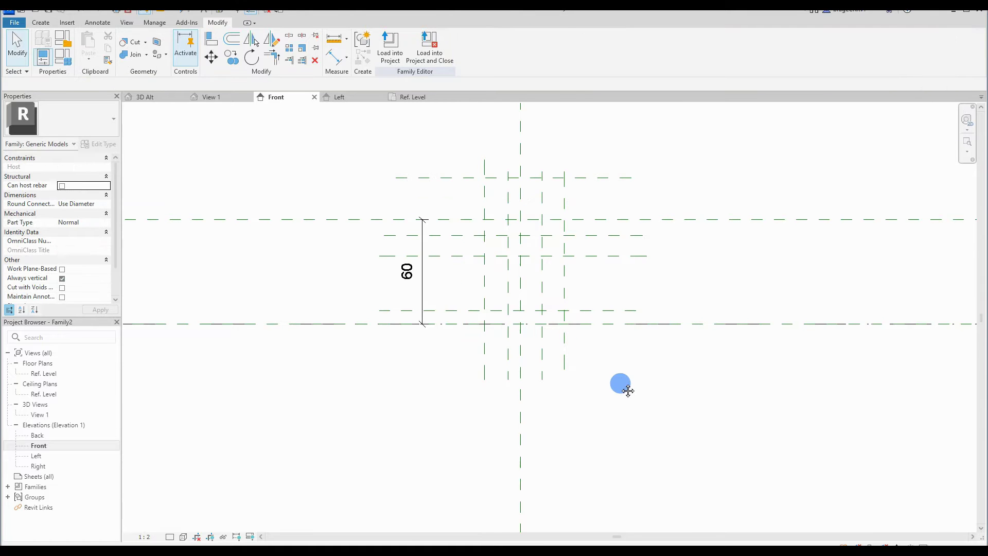
scroll(623, 385, up, 1)
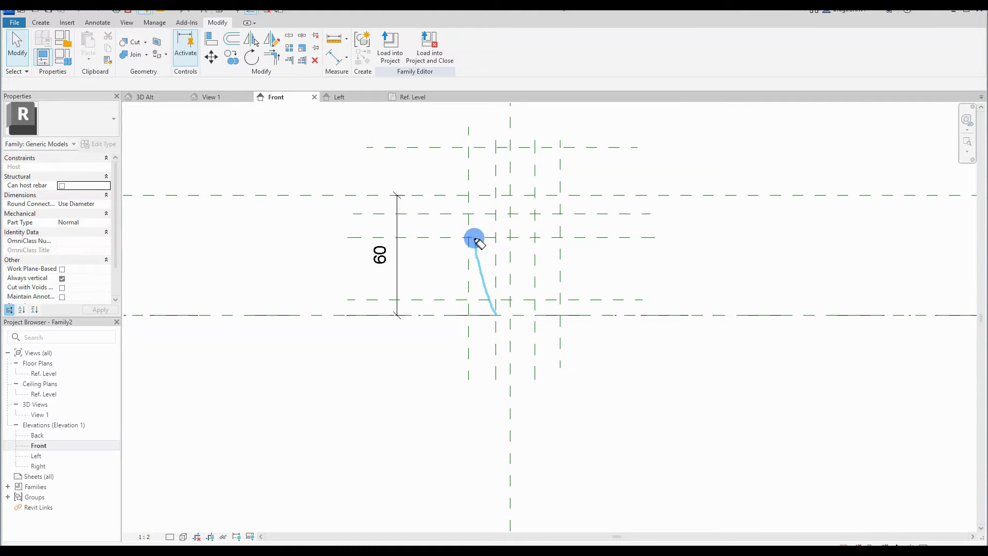
drag(540, 282, 556, 242)
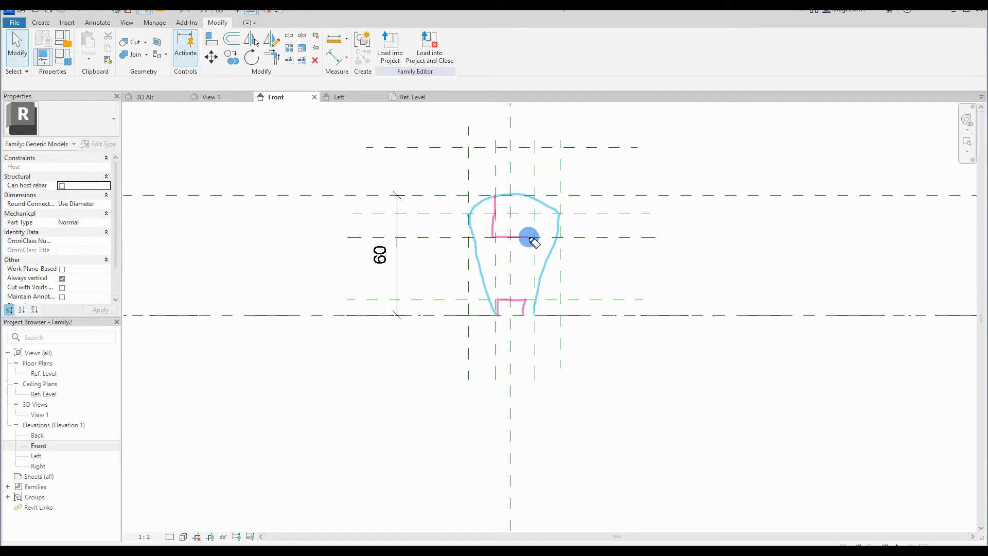
drag(466, 212, 534, 213)
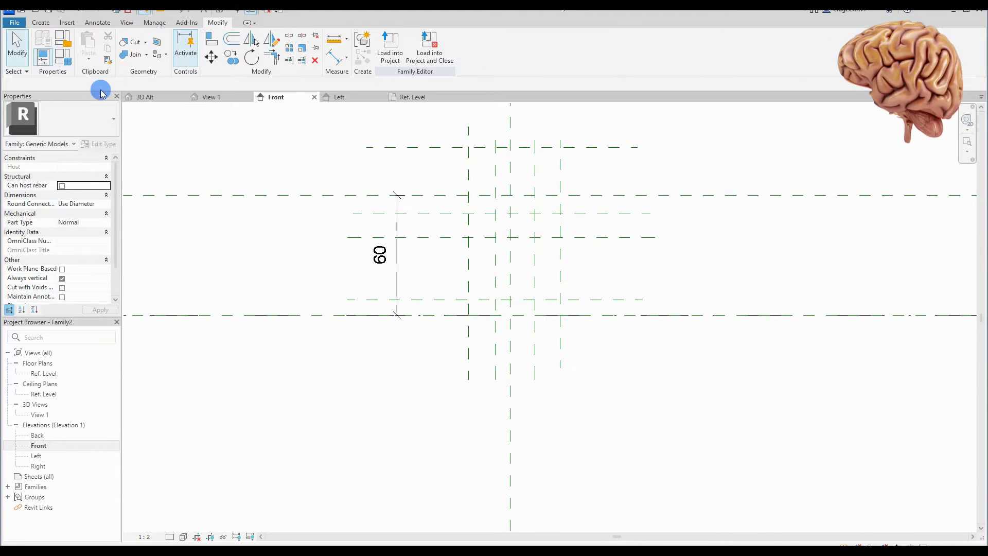
middle_drag(651, 391, 490, 410)
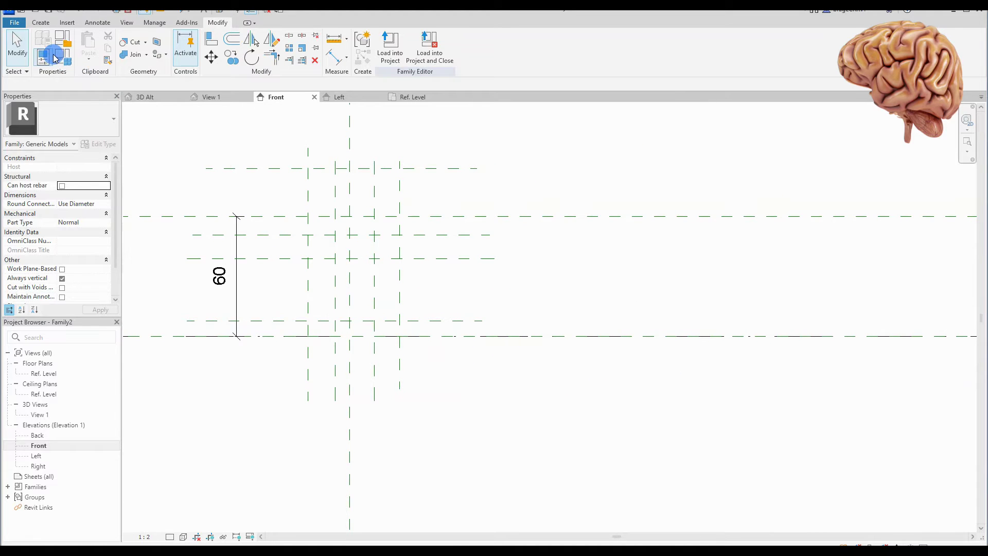
- Add a Material parameter of Material type and a Diameter length parameter
click(561, 470)
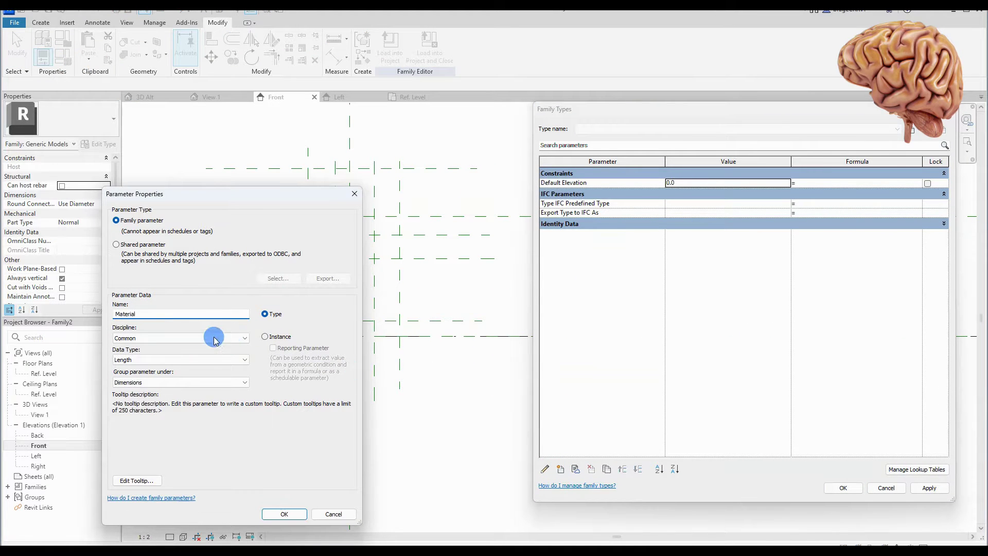
click(219, 359)
click(170, 476)
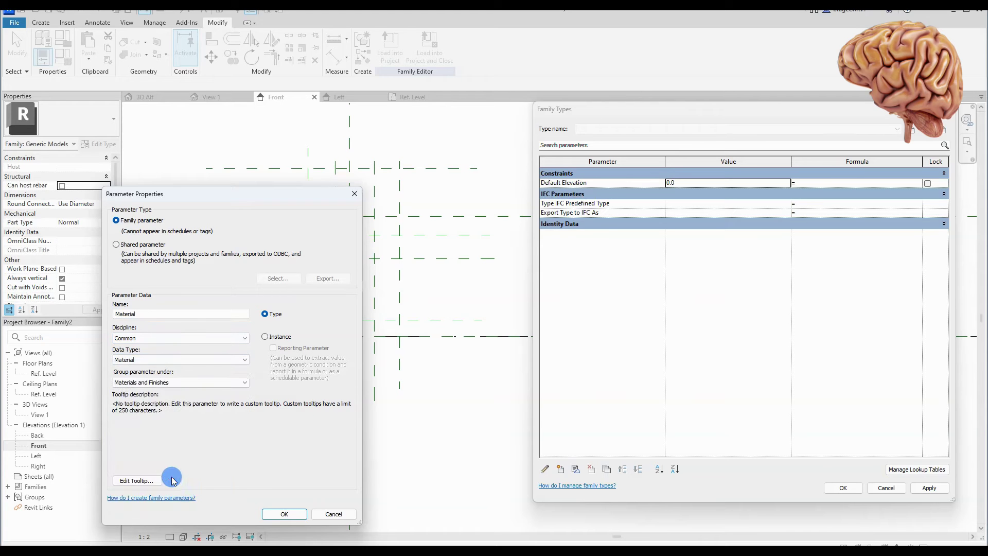
click(283, 513)
click(560, 470)
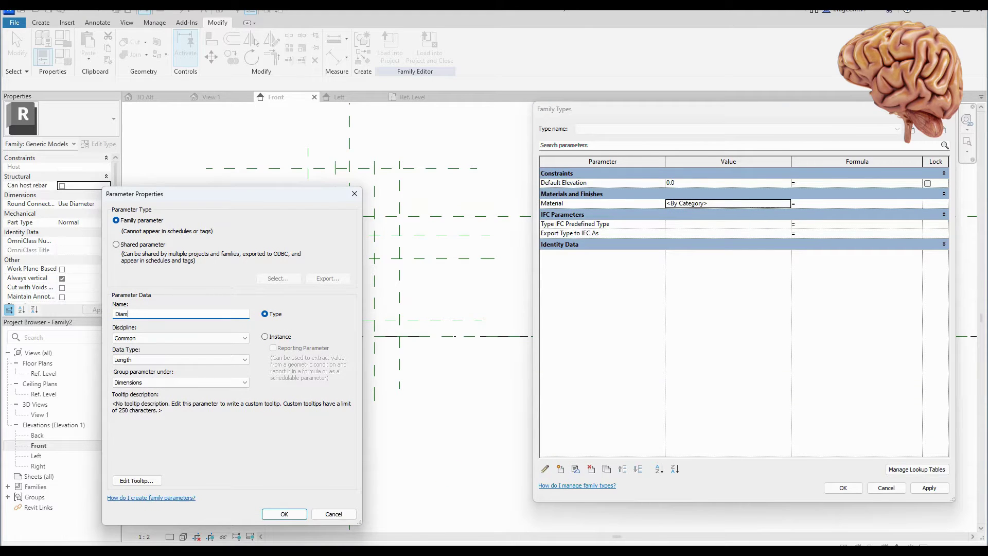
text(Diameter)
click(292, 512)
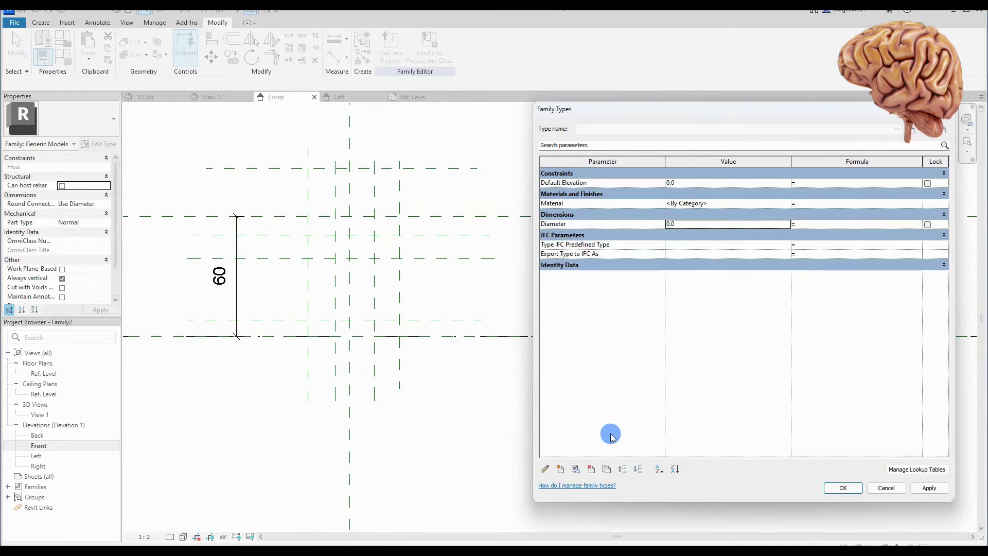
- Add DiameterTop, DiameterBot and NutHeight length parameters grouped under Other
click(561, 469)
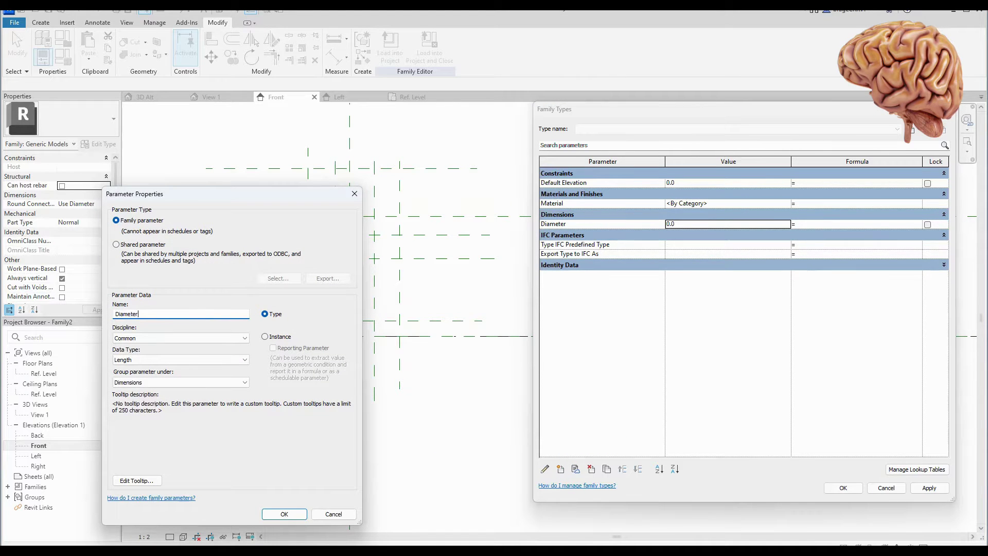
click(182, 382)
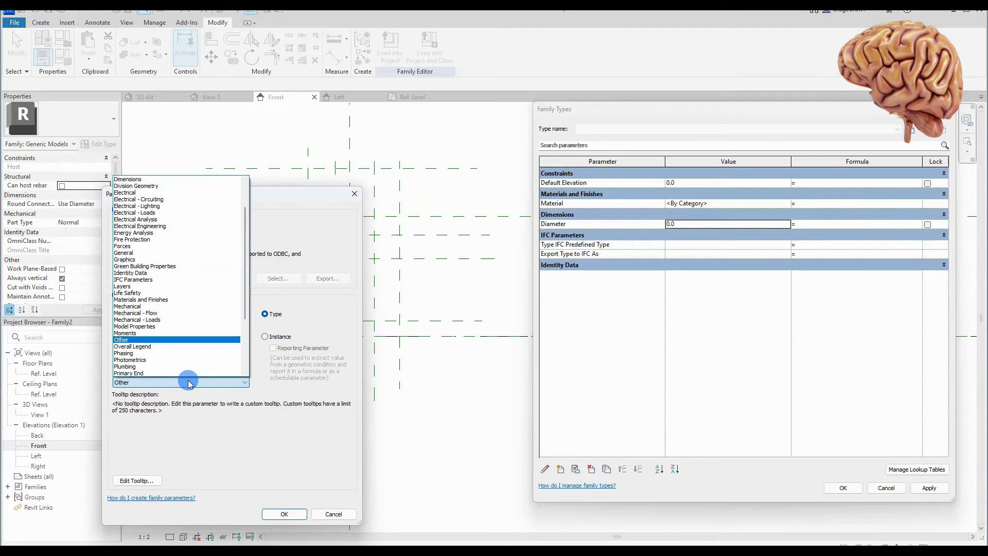
click(175, 339)
click(283, 513)
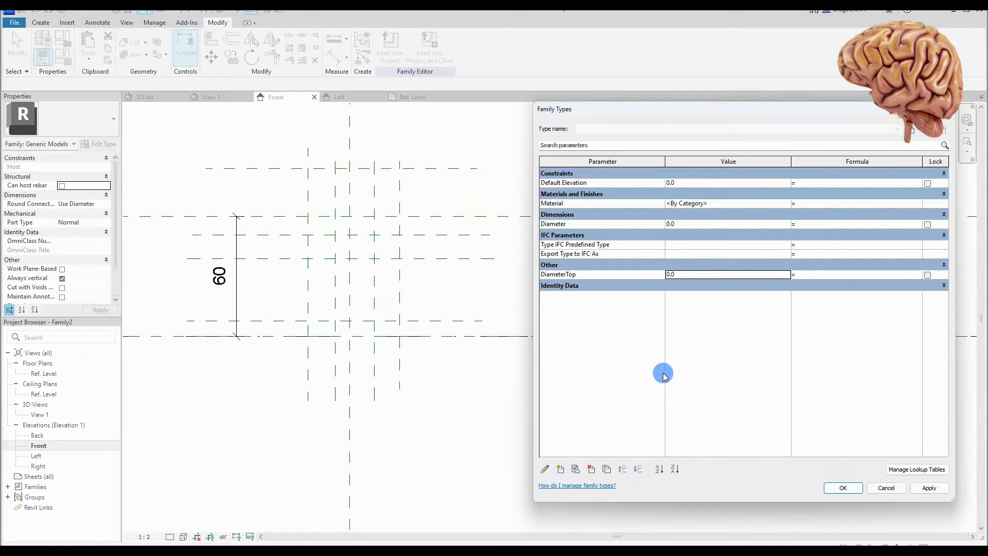
click(560, 470)
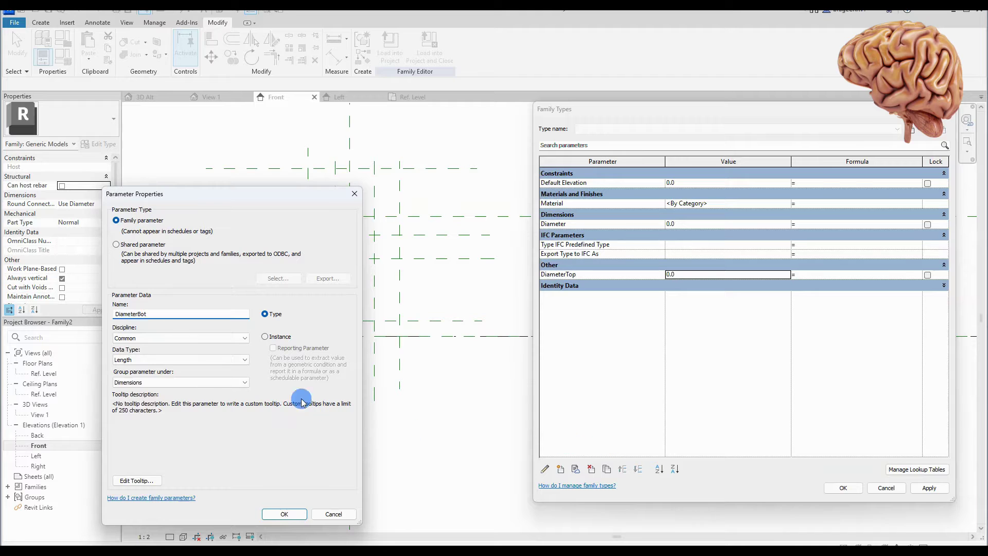
click(215, 382)
click(175, 339)
click(283, 513)
click(560, 470)
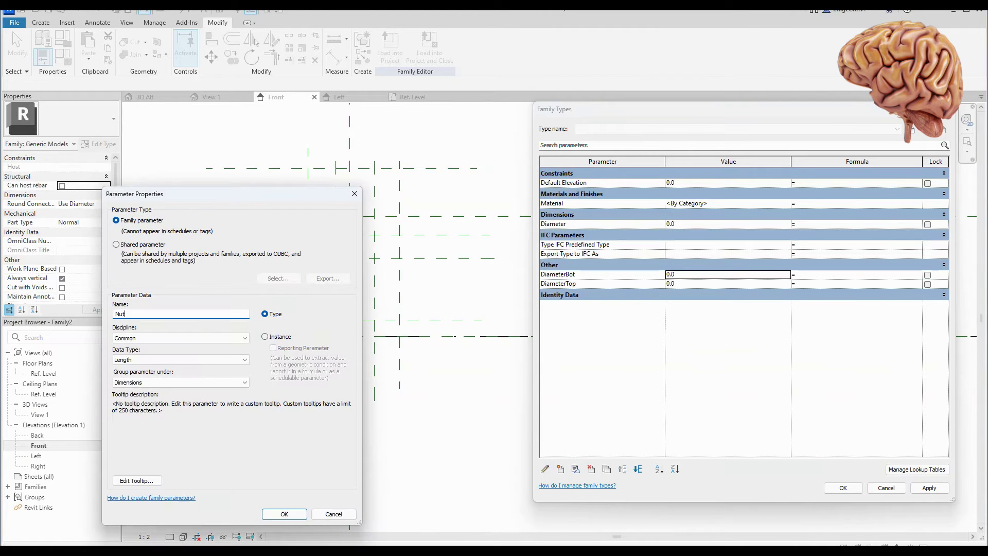
click(231, 382)
click(175, 338)
click(284, 513)
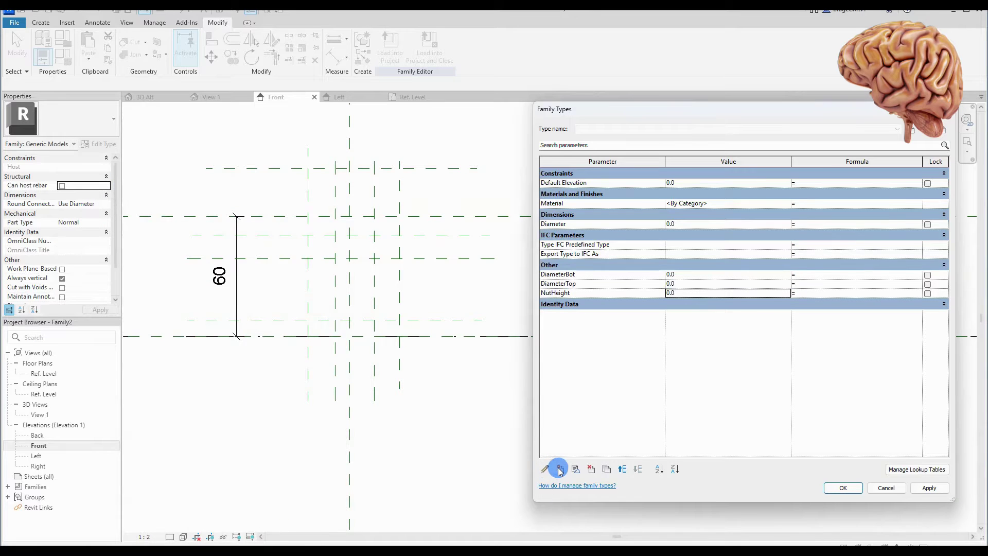
- Add HoleDepth and PinDepth length parameters grouped under Other
click(560, 470)
text(HoleD)
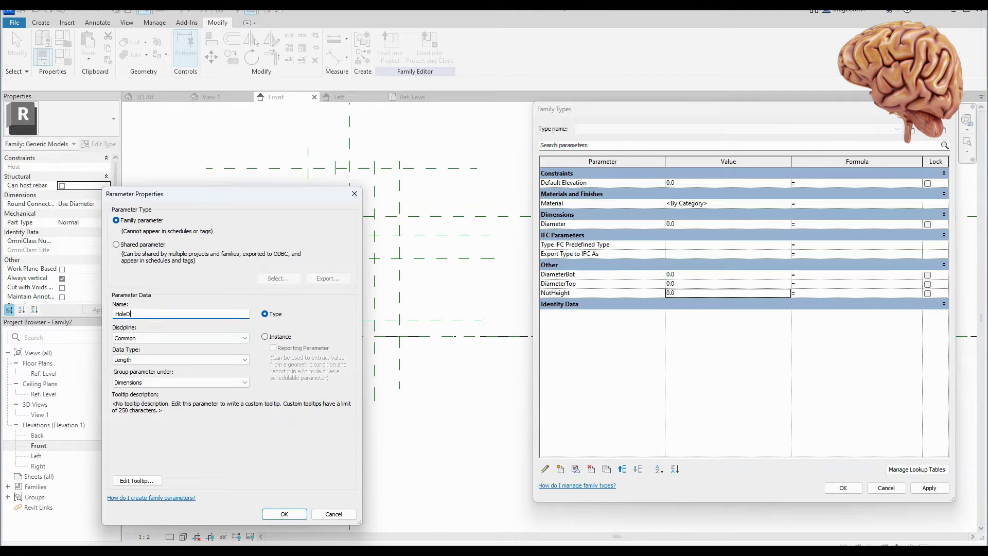
text(epth)
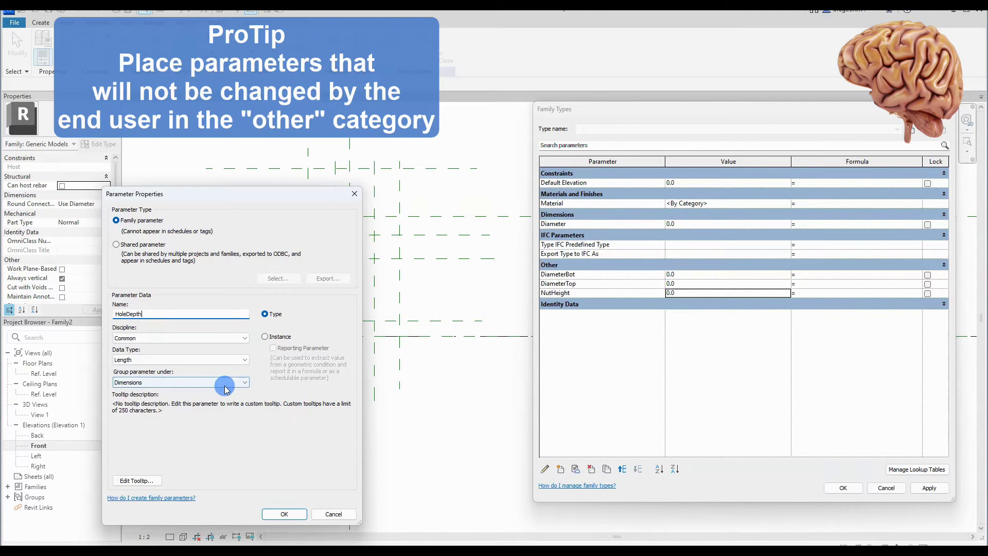
click(224, 383)
click(225, 387)
click(284, 513)
click(561, 468)
text(PinDepth)
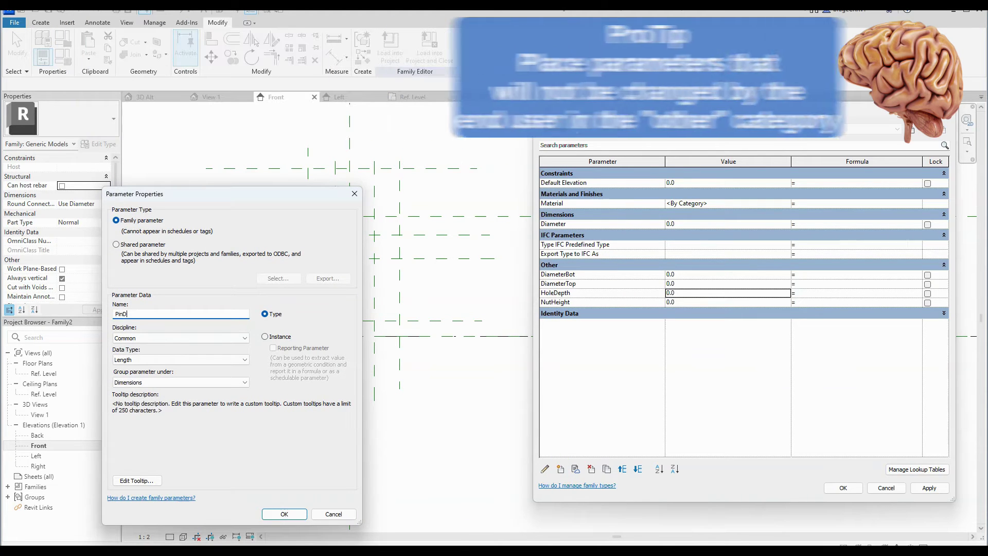
click(200, 387)
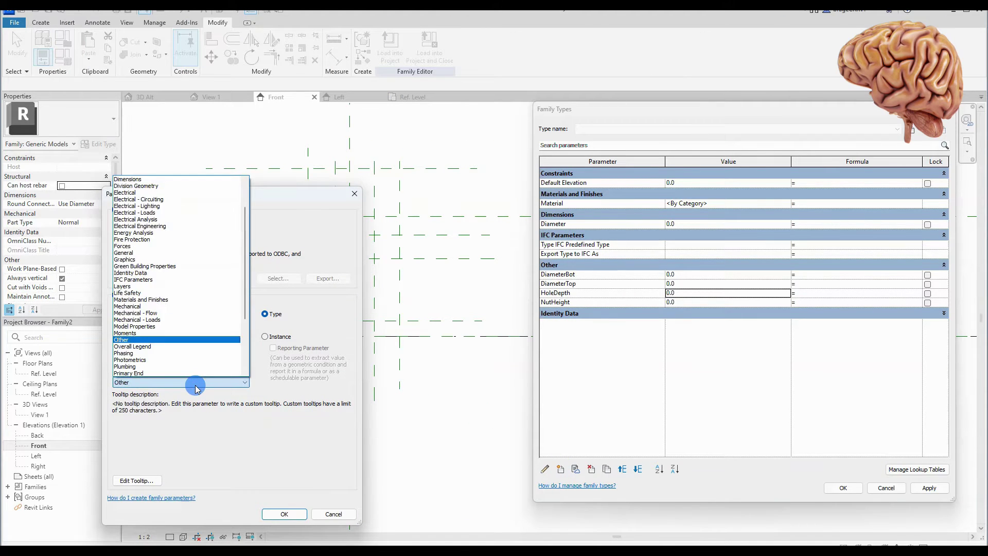
click(196, 379)
click(278, 512)
- Add DiameterBreak, HoleWidth and PinWidth length parameters grouped under Other
click(561, 468)
text(DiameterBreak)
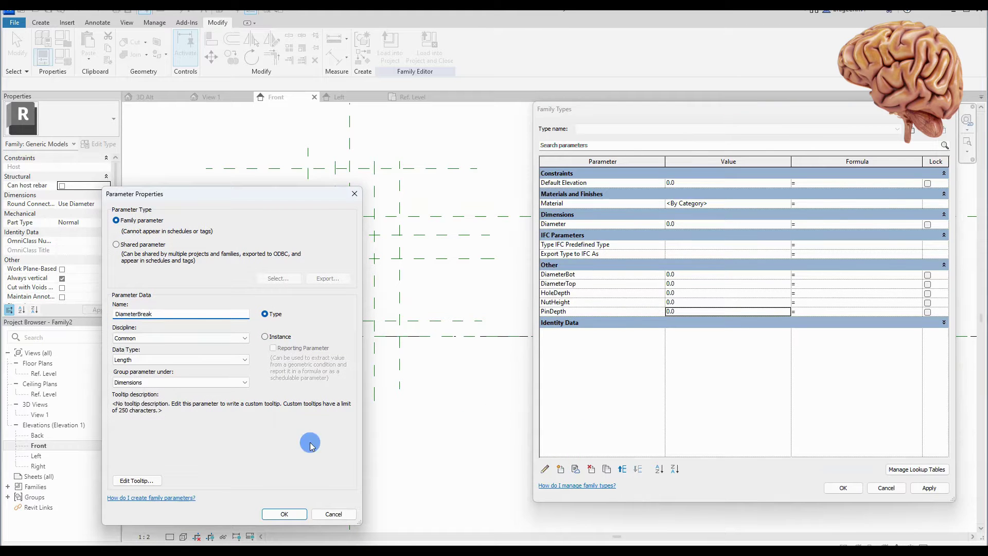
click(221, 381)
click(235, 375)
click(283, 513)
click(561, 469)
text(HoleWidth)
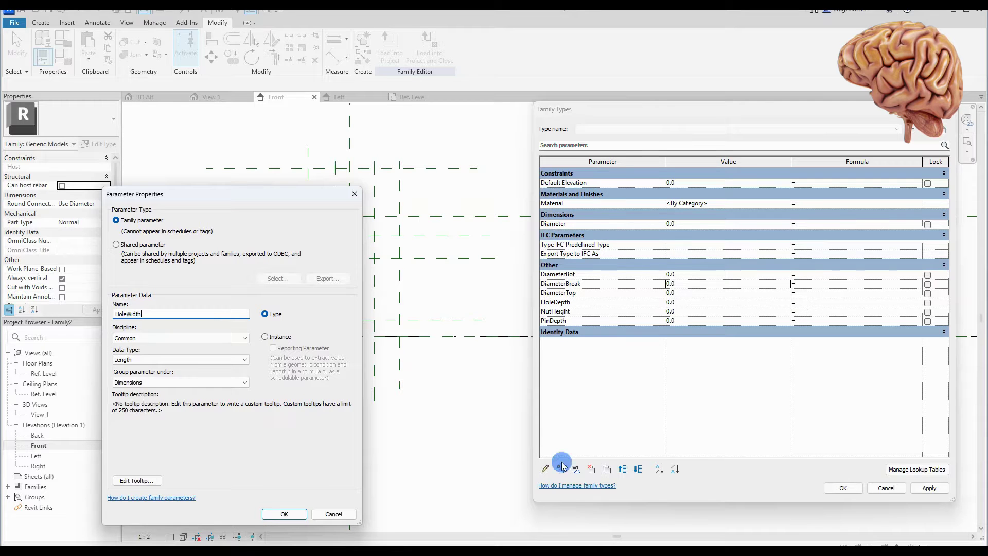
click(241, 381)
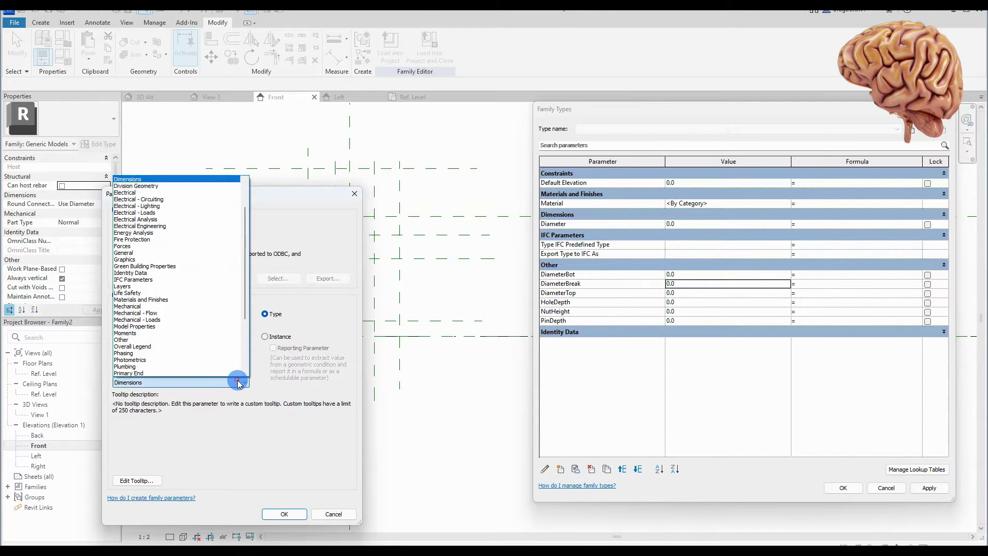
click(235, 375)
click(285, 513)
click(562, 471)
text(PinWidth)
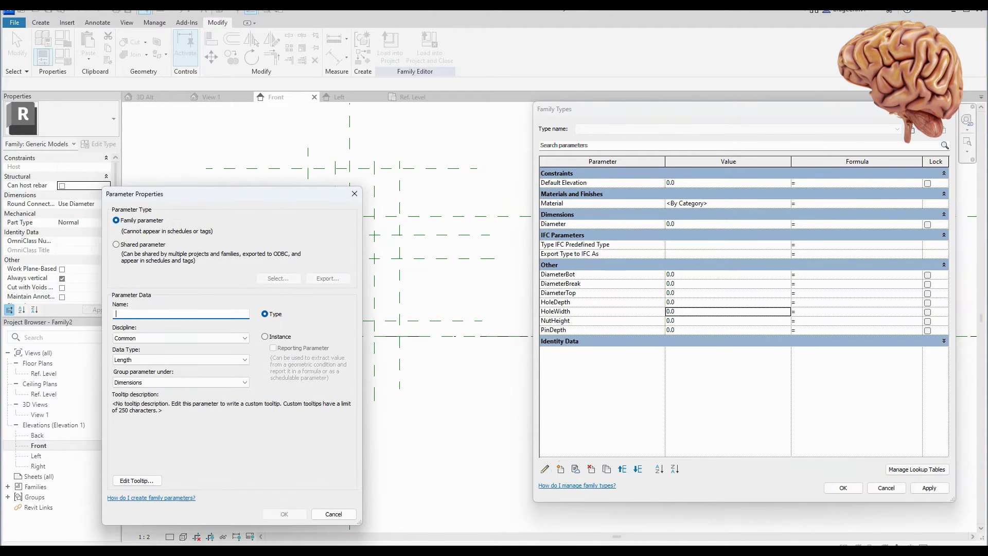
click(242, 381)
click(234, 375)
- Confirm the new PinWidth parameter, apply it and close Family Types
click(284, 514)
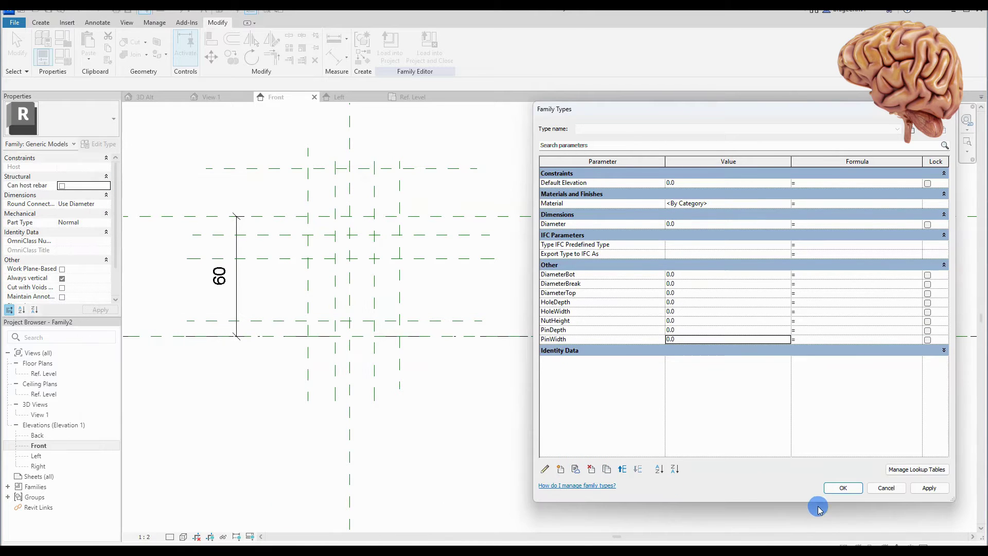
click(928, 488)
click(843, 488)
- Label the 60 dimension with NutHeight
click(295, 297)
click(412, 46)
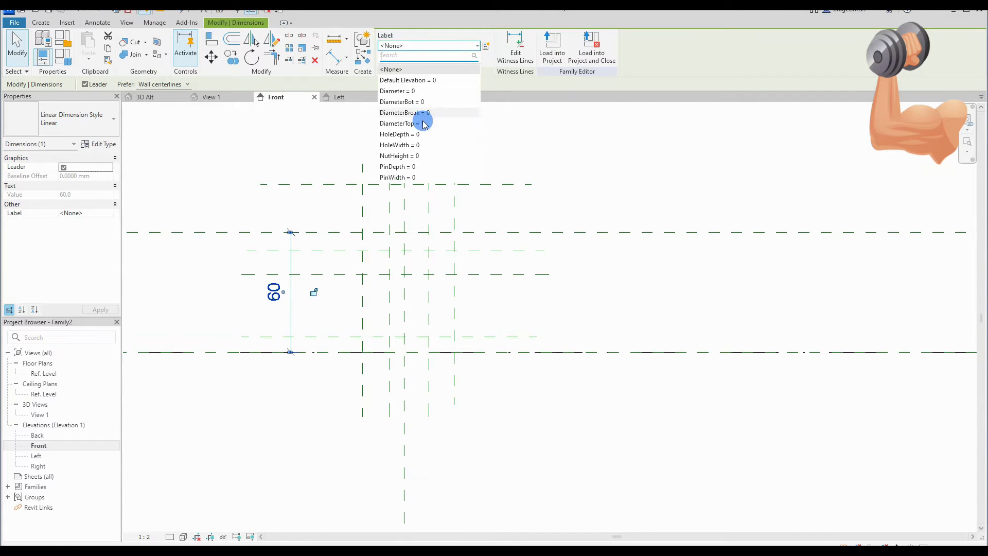
click(415, 155)
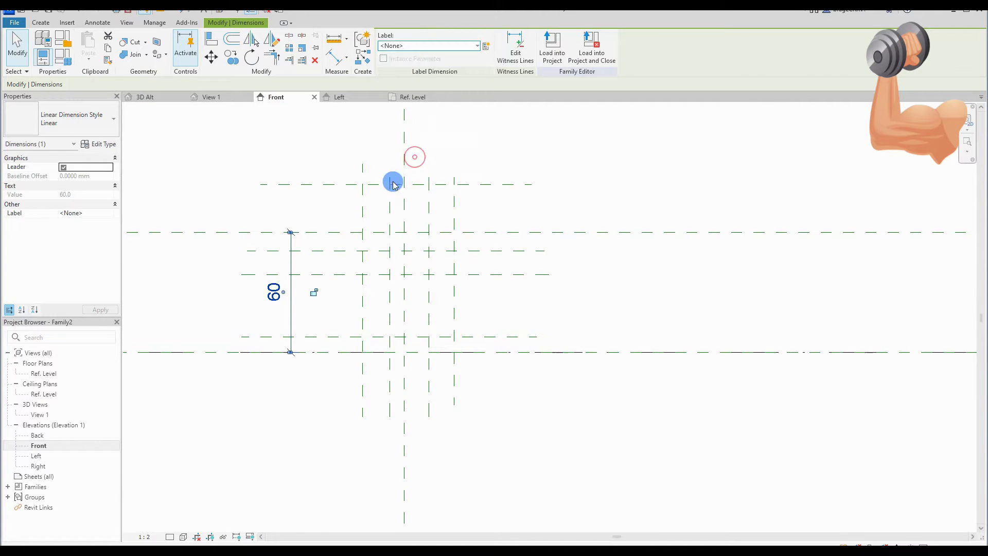
click(260, 214)
- Dimension the 8 gap at the bottom and the 21 gap at the top between reference planes
scroll(329, 268, up, 1)
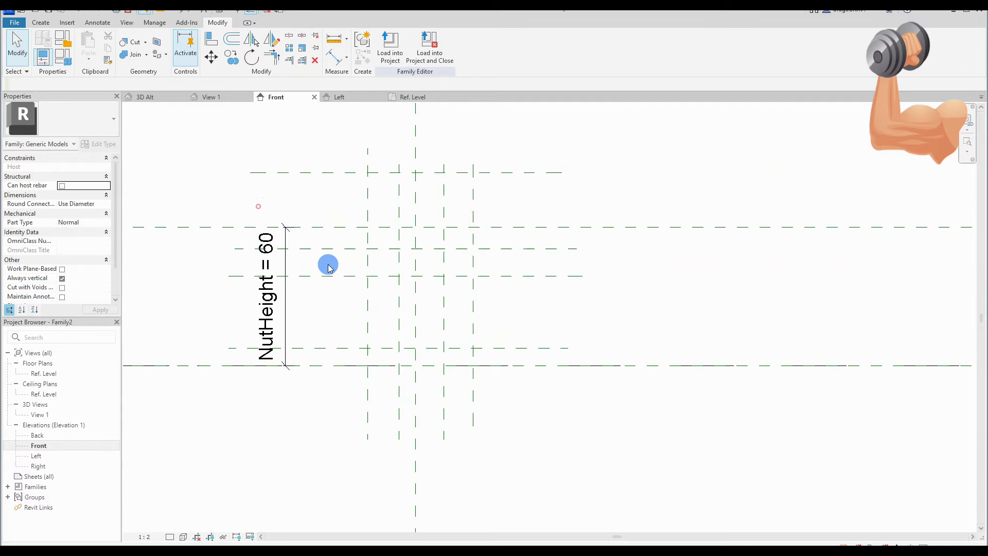
click(318, 366)
click(324, 348)
click(325, 355)
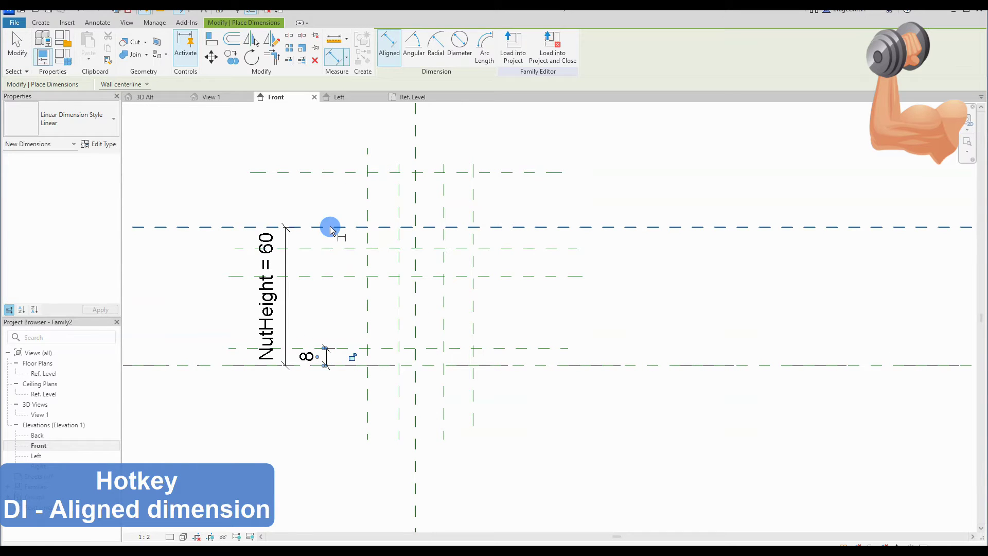
click(330, 227)
click(330, 227)
click(328, 276)
click(326, 233)
key(Escape)
key(Escape)
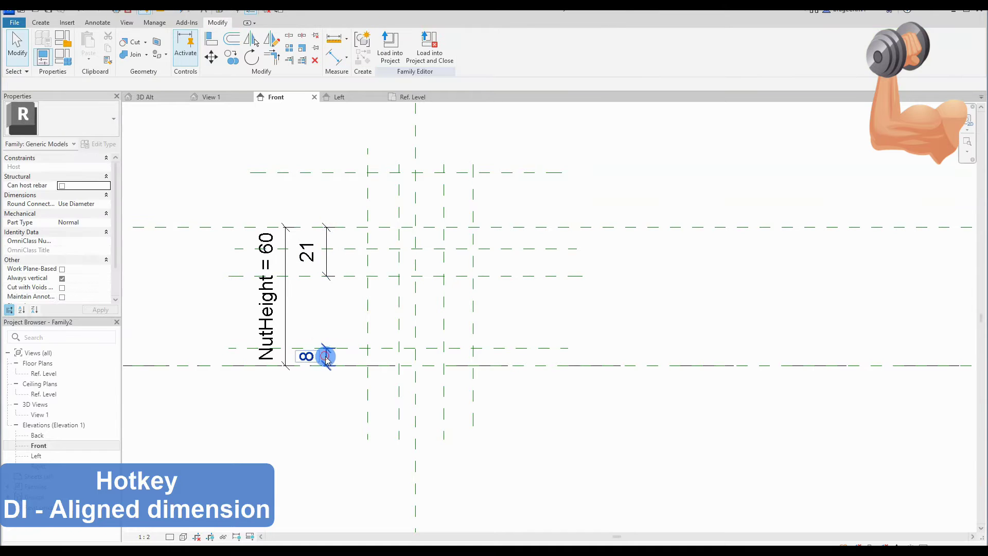
- Label the bottom 8 dimension with HoleDepth
click(324, 354)
click(427, 45)
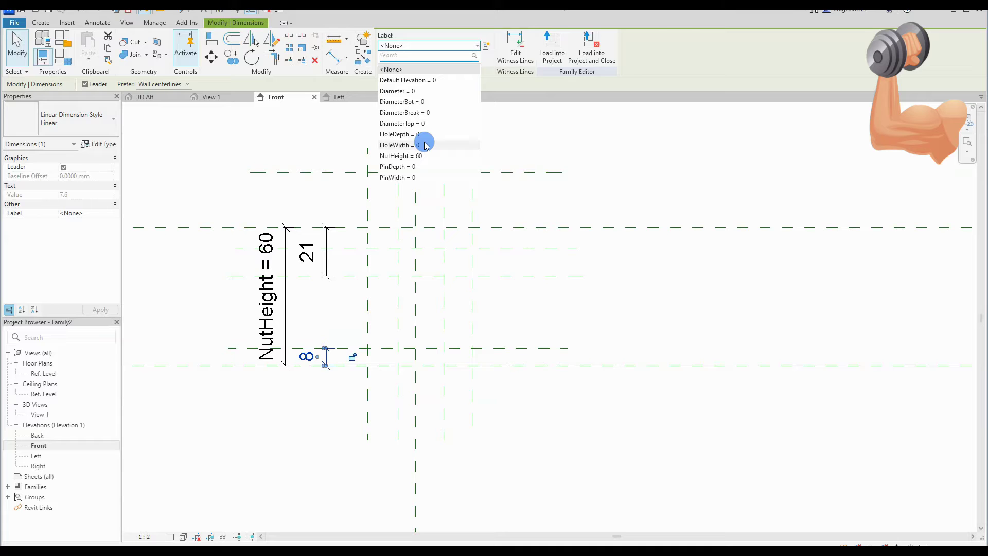
click(402, 135)
click(320, 354)
click(310, 359)
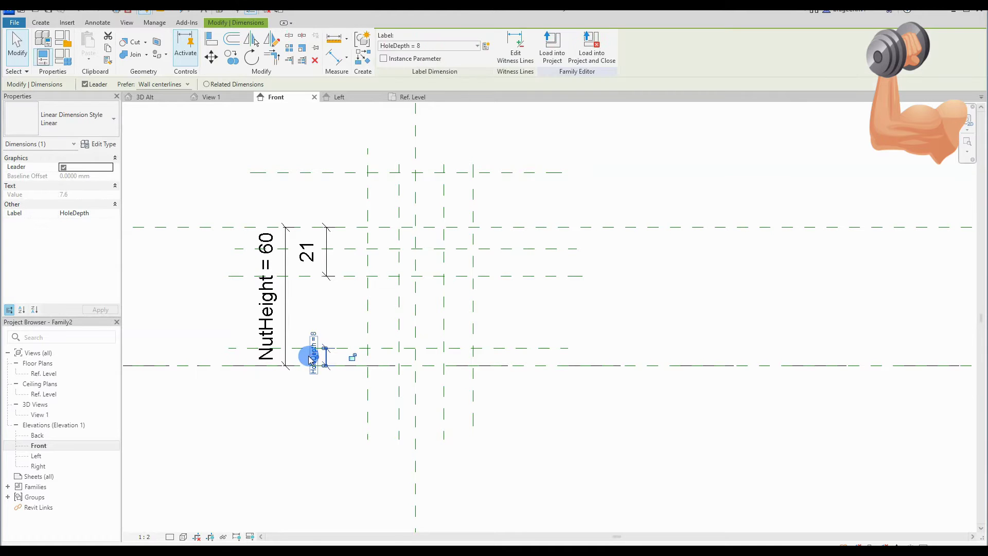
click(334, 318)
- Set the view scale to 1:1 and move the NutHeight dimension further right
click(144, 537)
click(159, 390)
scroll(326, 364, up, 2)
drag(274, 251, 289, 246)
click(326, 200)
click(339, 229)
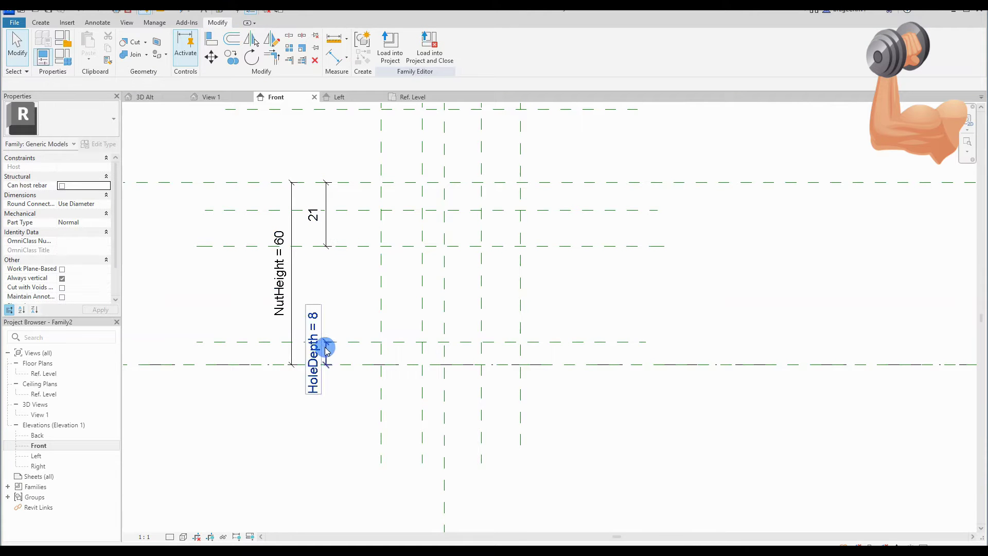
click(329, 342)
click(337, 308)
middle_drag(337, 309, 309, 316)
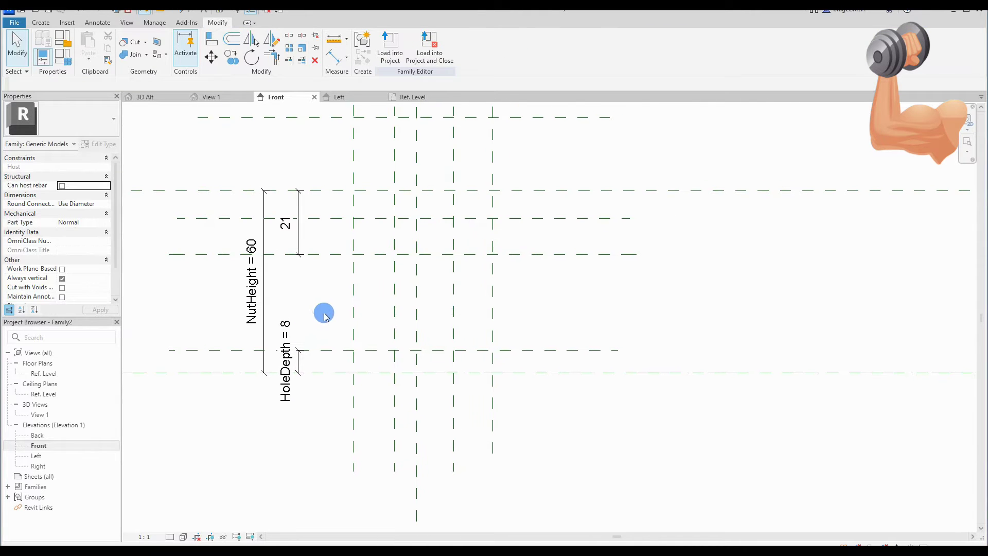
- Label the 21 end dimension HoleDepth so both read 8, then bring up Family Types
click(293, 223)
click(399, 47)
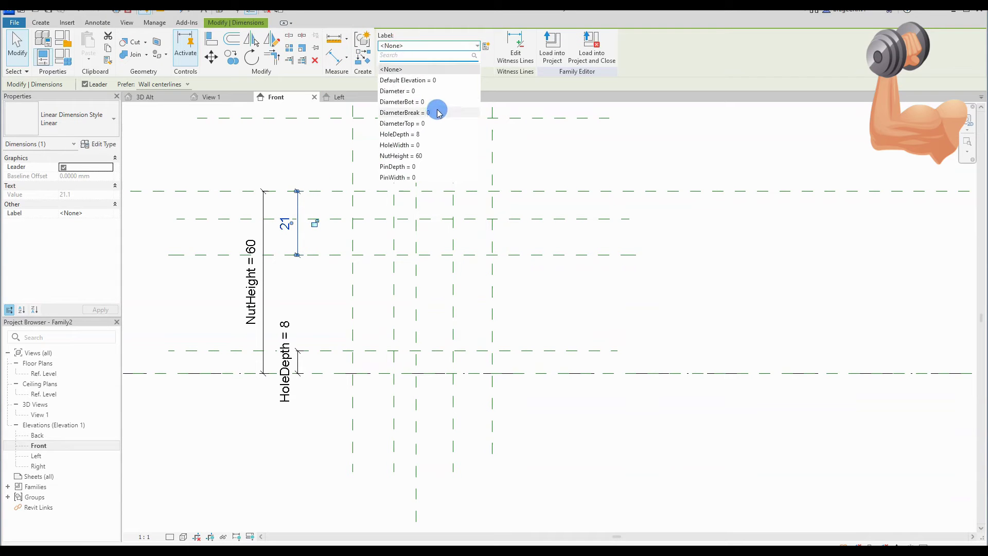
click(419, 132)
click(323, 267)
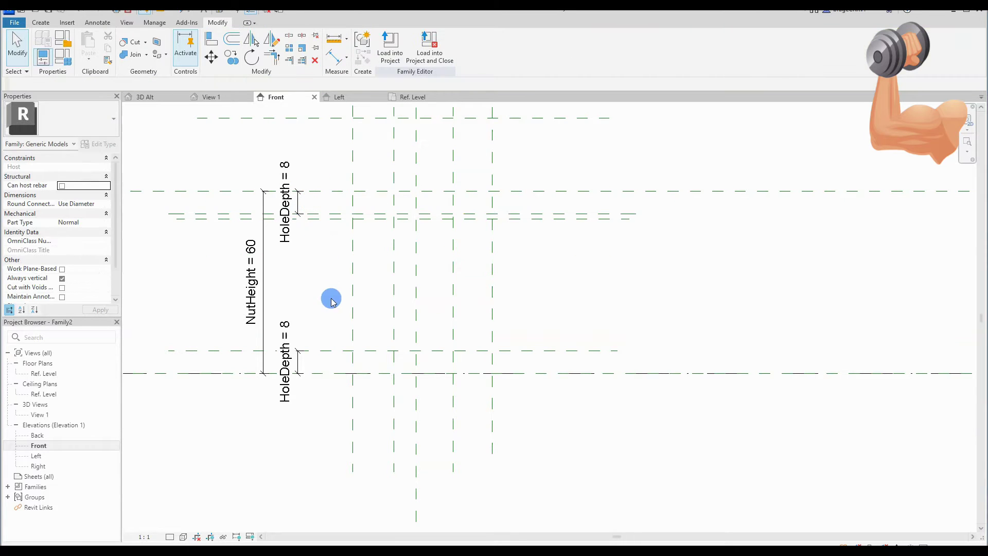
scroll(316, 302, down, 2)
click(65, 57)
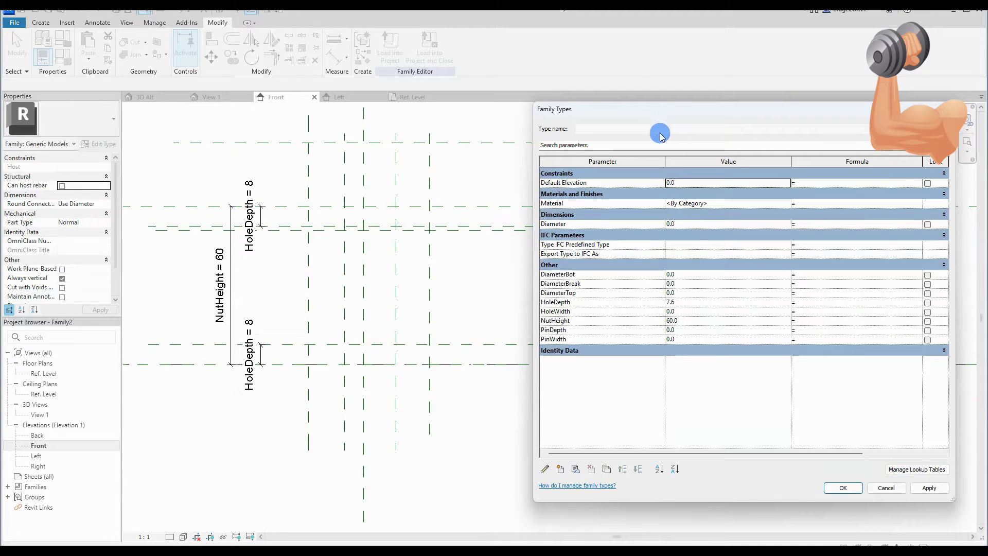
- Set Diameter to 10, NutHeight to =Diameter*8 and HoleDepth to =NutHeight/3, applying the changes
click(682, 224)
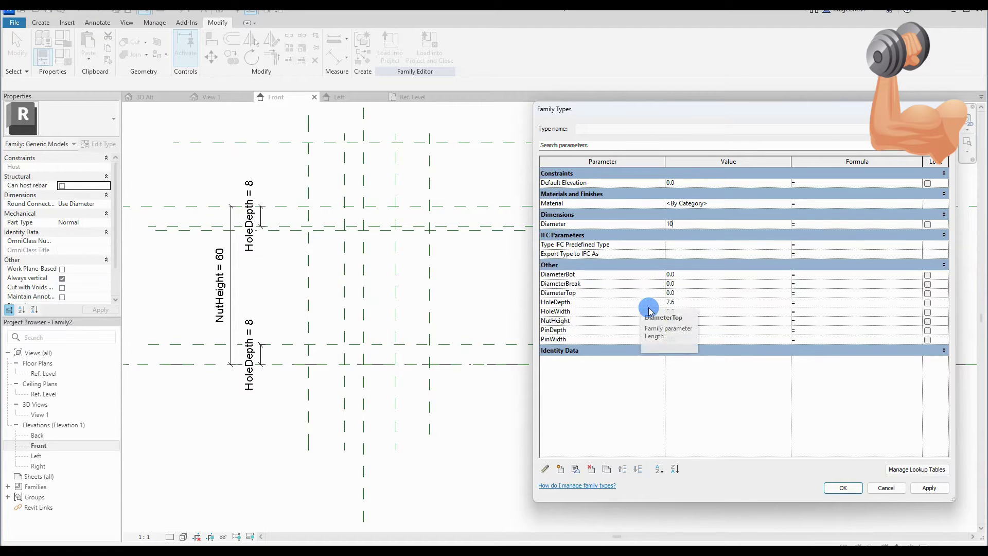
text(10)
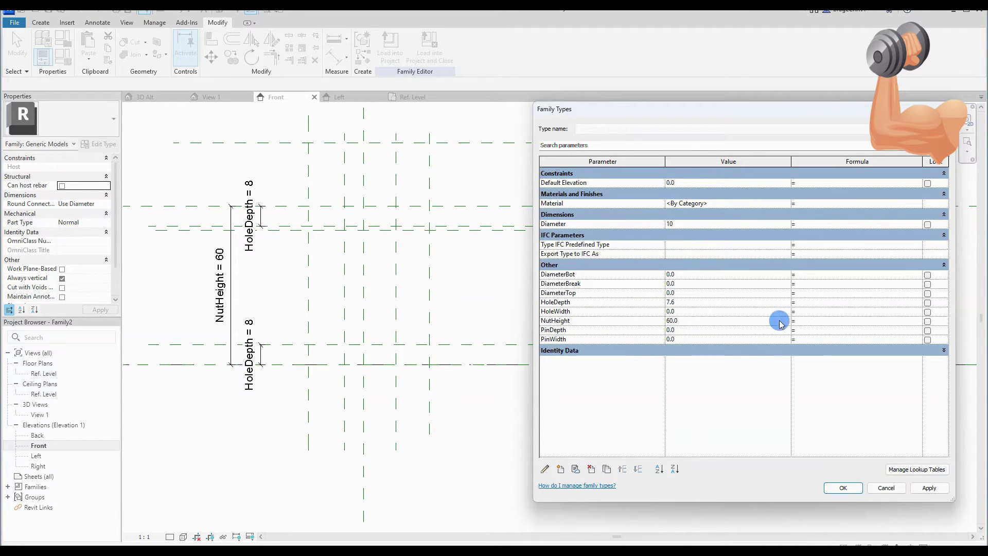
click(801, 319)
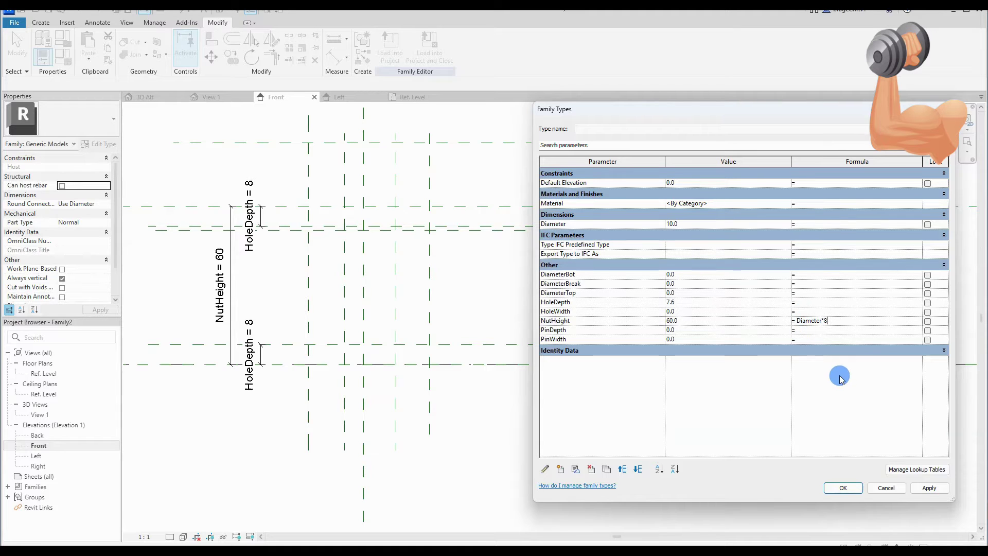
text(Diameter*8)
click(928, 489)
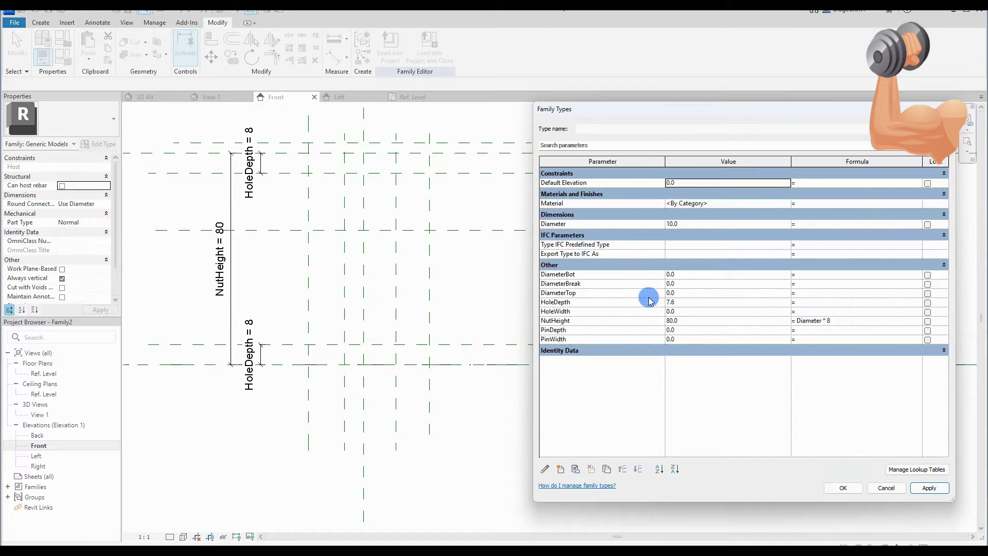
click(799, 304)
text(NutHeight/3)
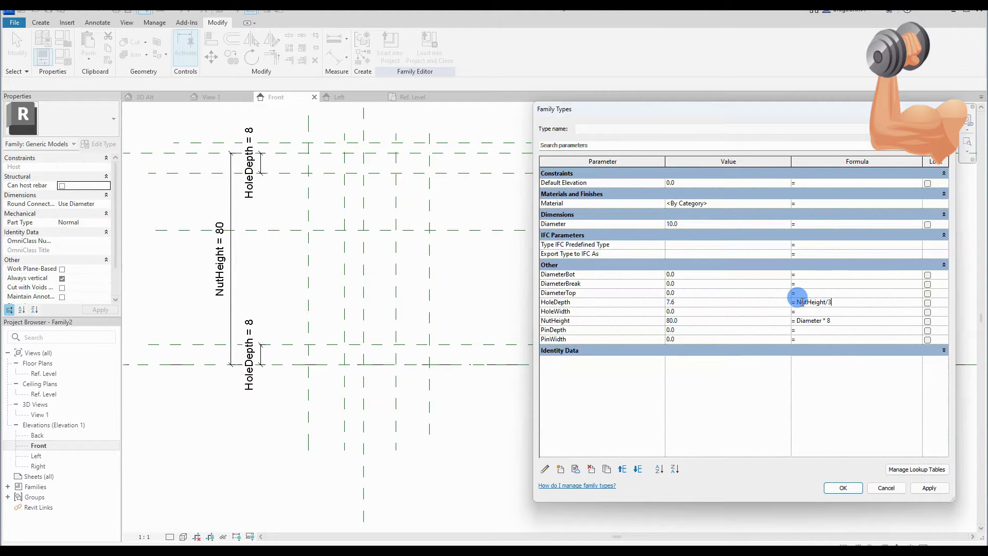
click(926, 489)
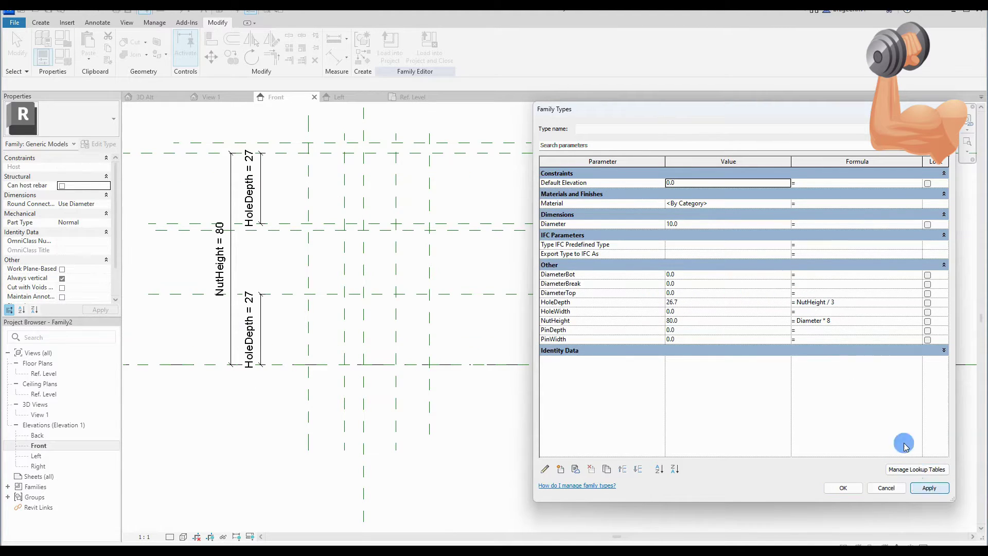
- Close Family Types and dimension the 29 gap below the top reference plane
click(843, 487)
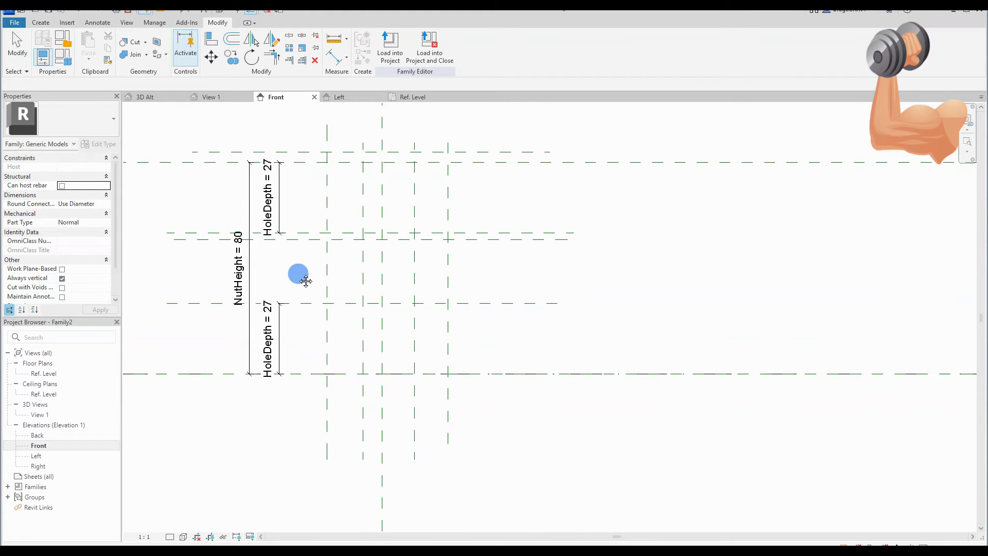
key(d)
key(i)
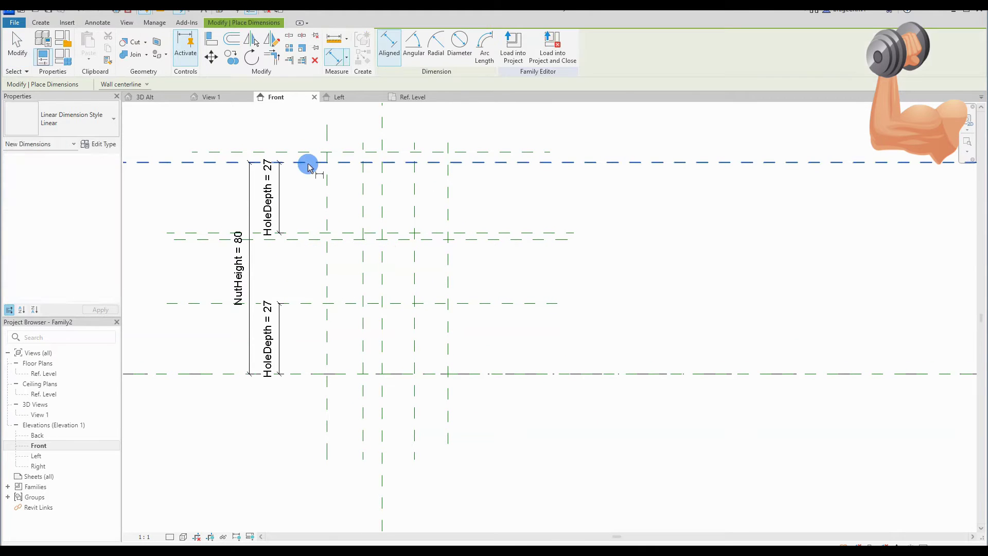
click(309, 164)
click(304, 238)
click(301, 199)
key(Escape)
key(Escape)
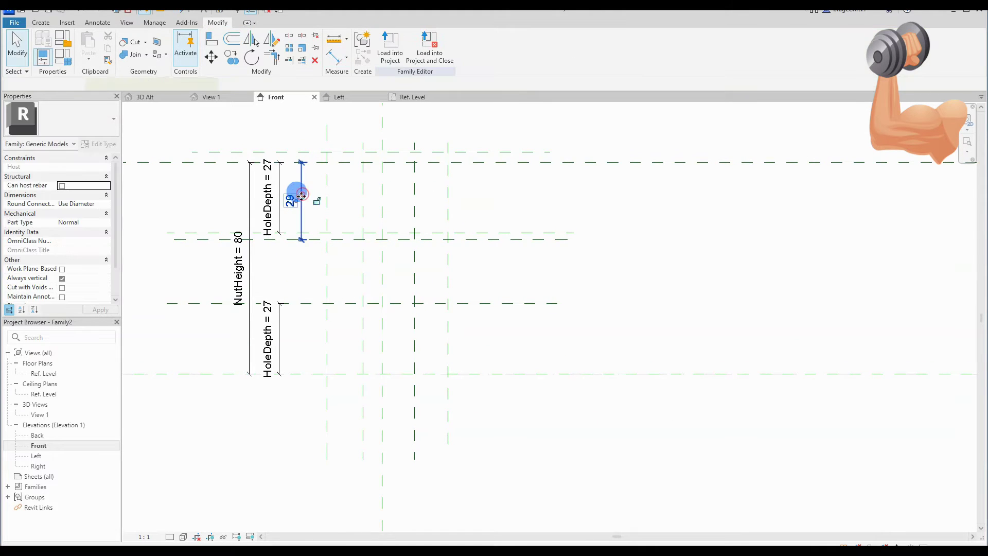
- Label the new 29 dimension PinDepth
click(422, 47)
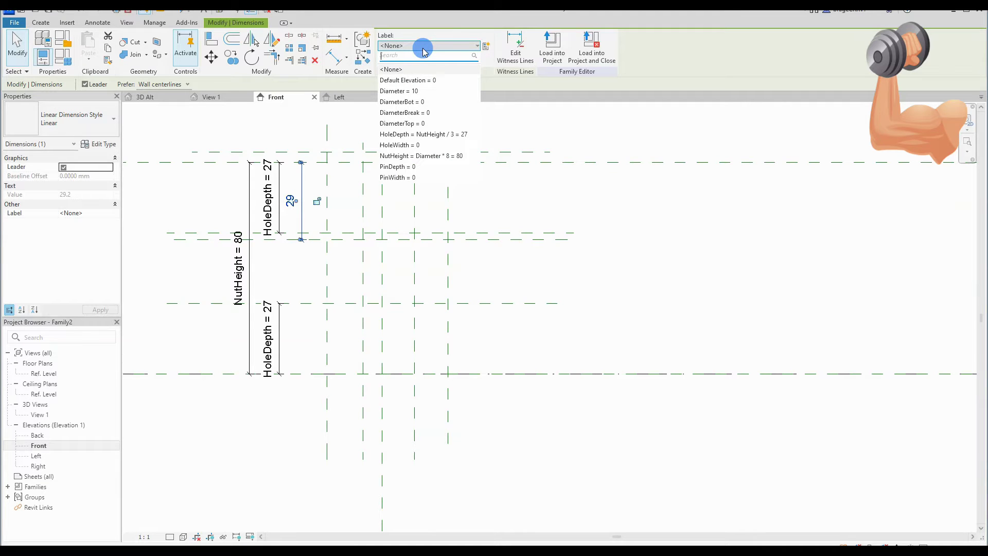
click(415, 166)
click(315, 214)
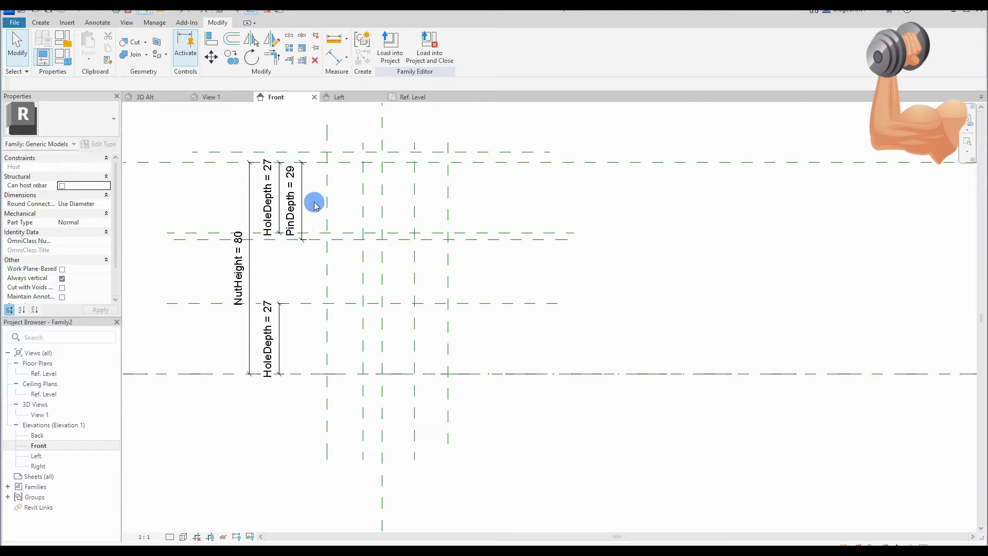
- Give PinDepth the formula HoleDepth / 2 in Family Types
click(63, 56)
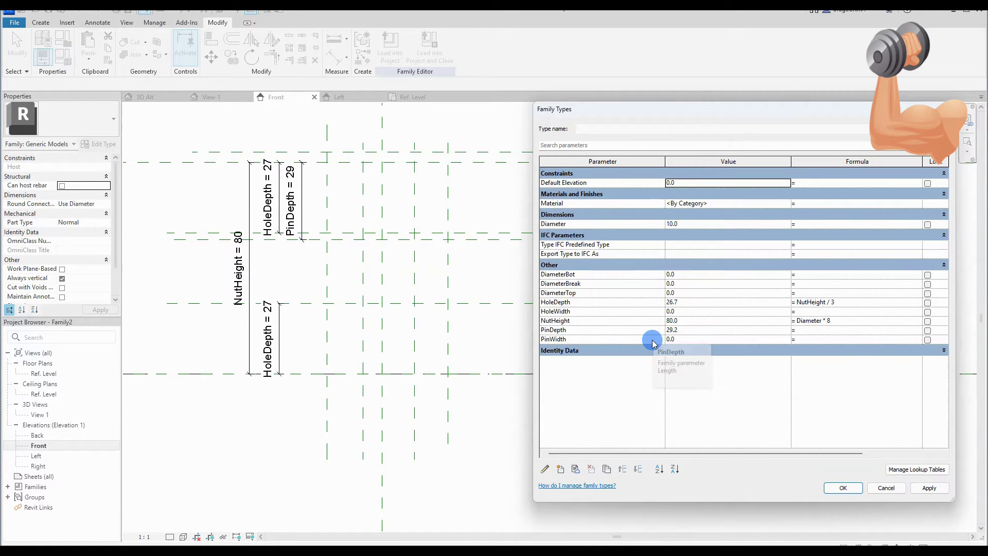
click(820, 330)
text(Hole)
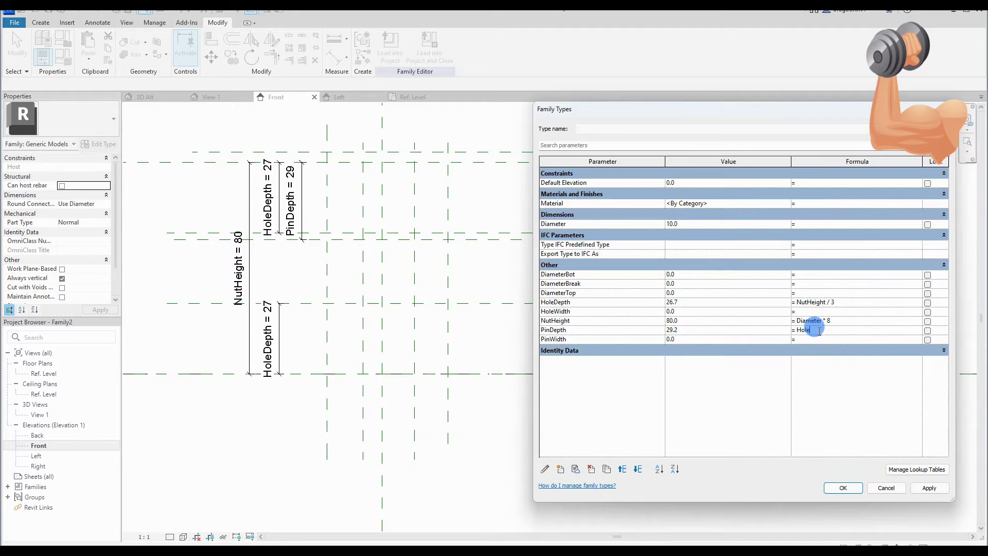
text(Depth / 2)
key(Return)
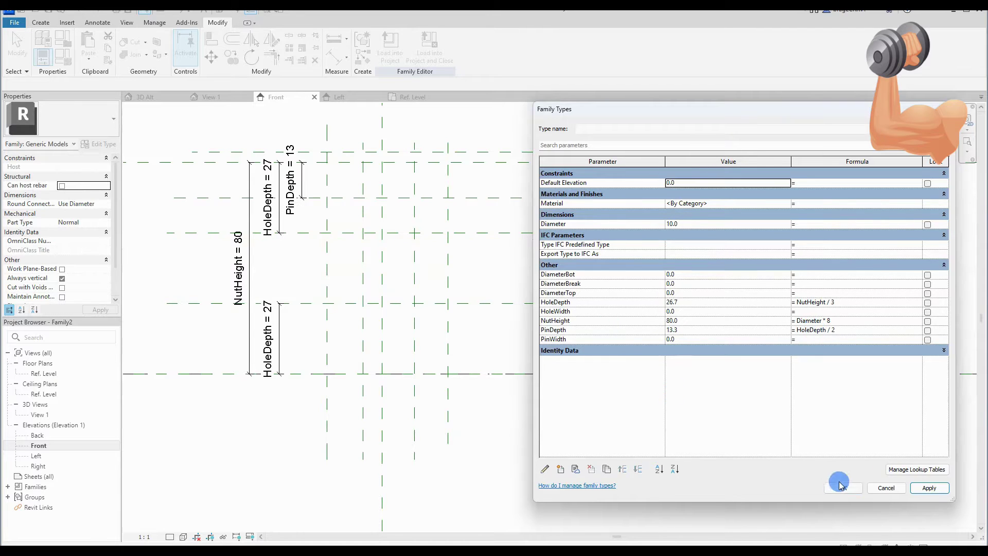
- Move the DiameterTop parameter to the top of the Other group
click(569, 293)
click(622, 469)
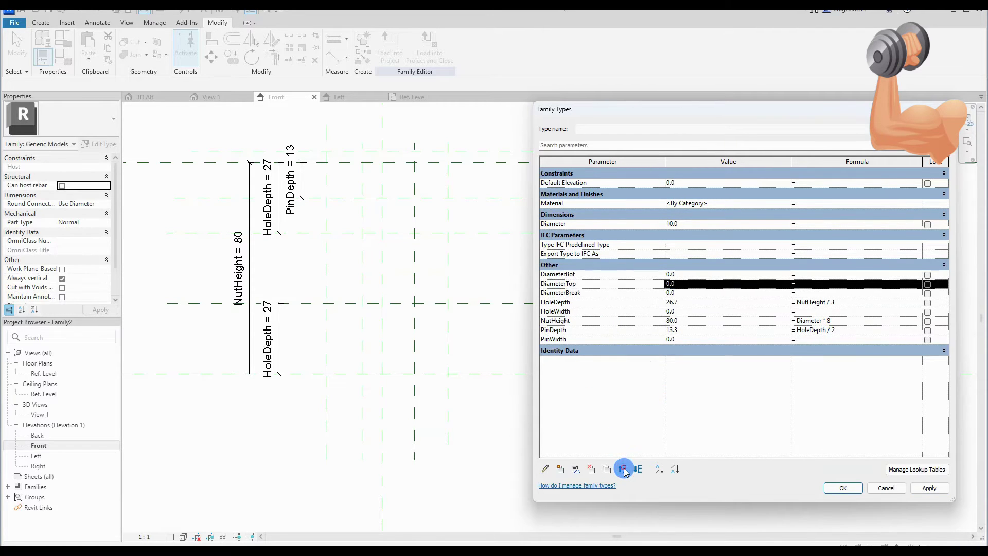
click(622, 469)
- Set DiameterBot to Diameter * 1.2 and DiameterTop to DiameterBot * 2.4
click(797, 276)
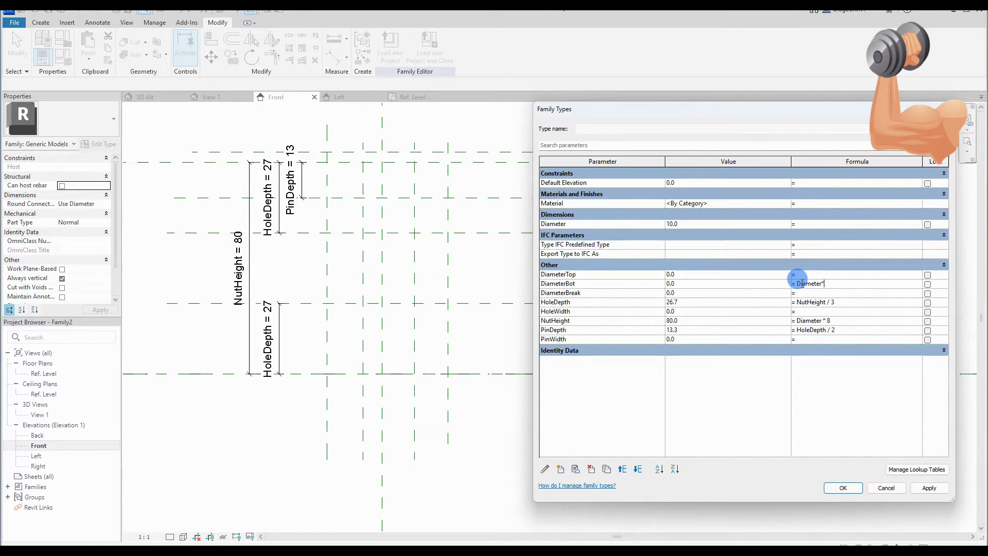
click(930, 487)
click(804, 275)
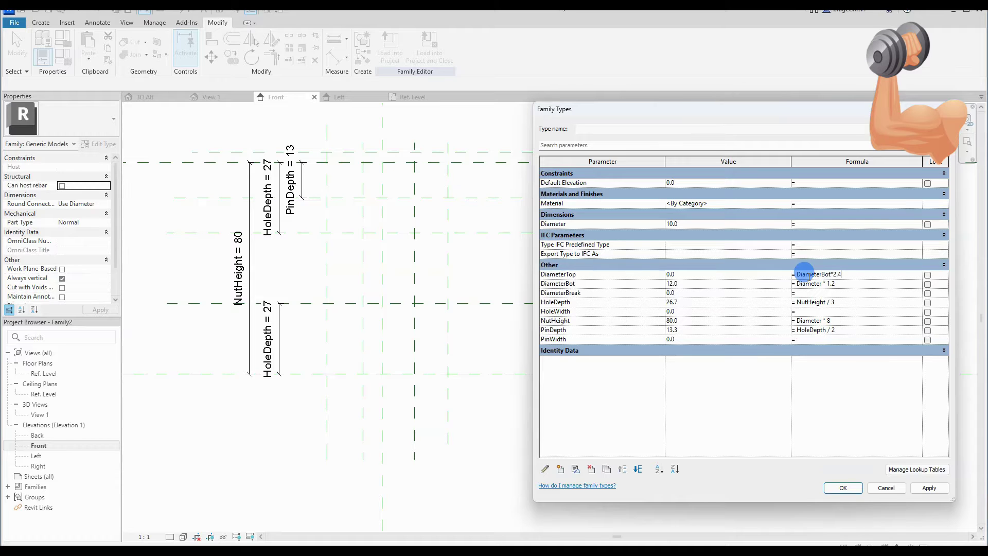
click(929, 488)
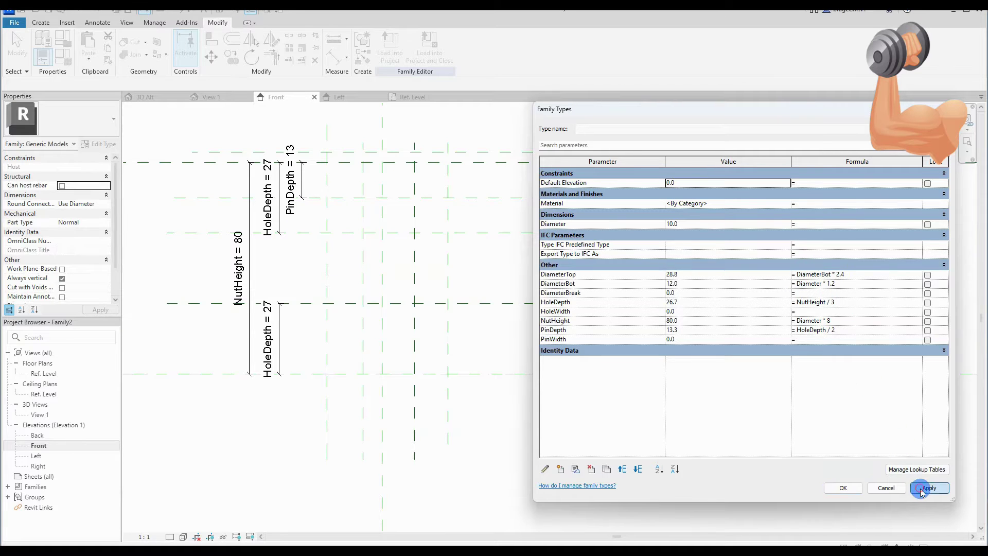
- Close Family Types and drag the top short reference plane upward
click(850, 488)
middle_drag(363, 164, 392, 260)
drag(375, 247, 307, 213)
click(303, 208)
- Dimension the gap above the next plane, which reads 33
key(d)
key(i)
click(270, 219)
key(Escape)
key(Escape)
drag(302, 219, 301, 172)
click(279, 212)
click(297, 221)
click(297, 221)
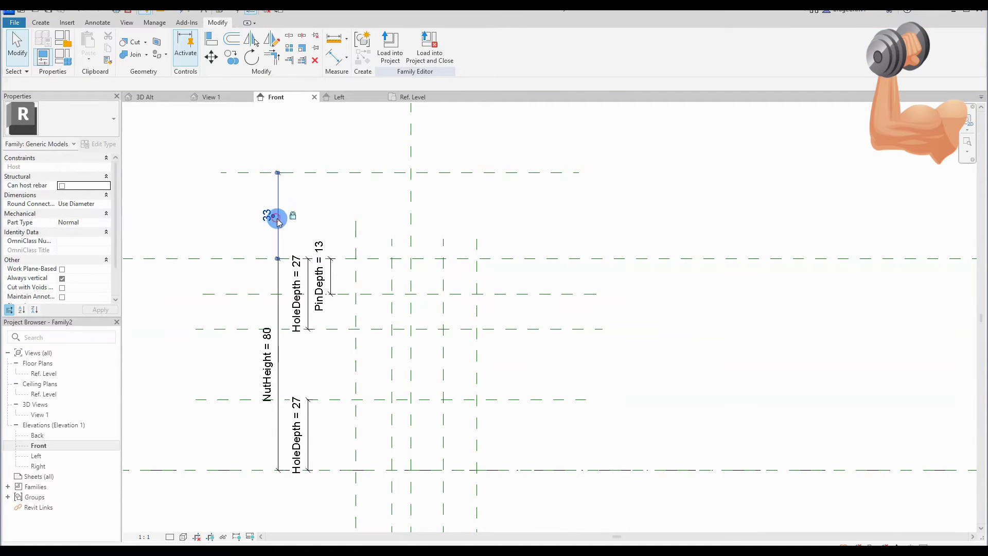
click(288, 216)
- Move the top reference plane so the gap dimension reads 30
click(327, 175)
key(m)
key(v)
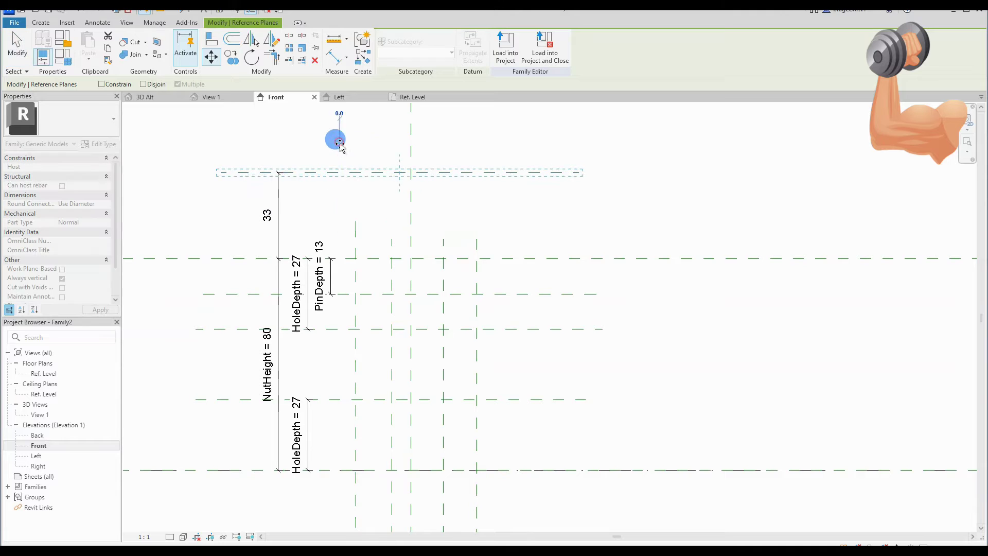
click(341, 148)
click(274, 218)
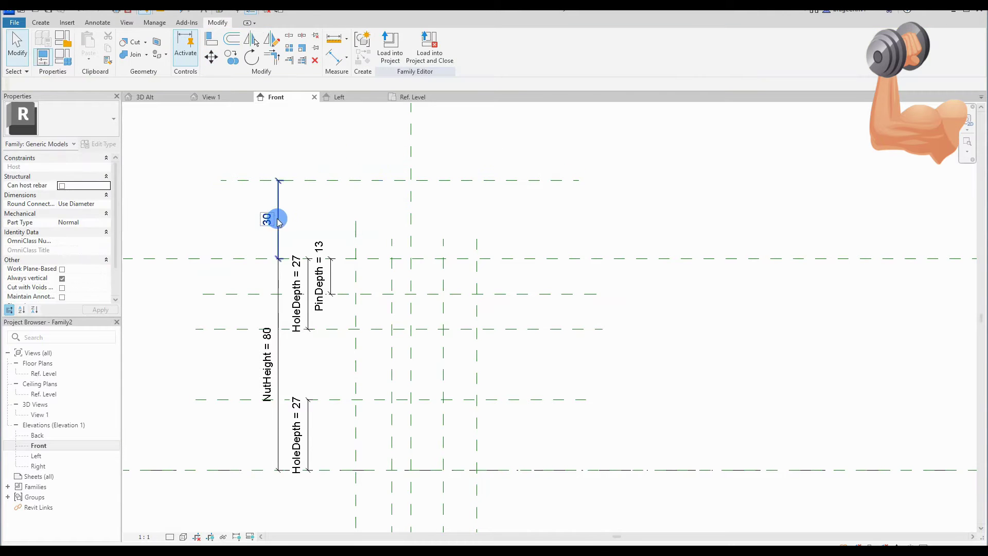
click(304, 228)
scroll(309, 222, down, 3)
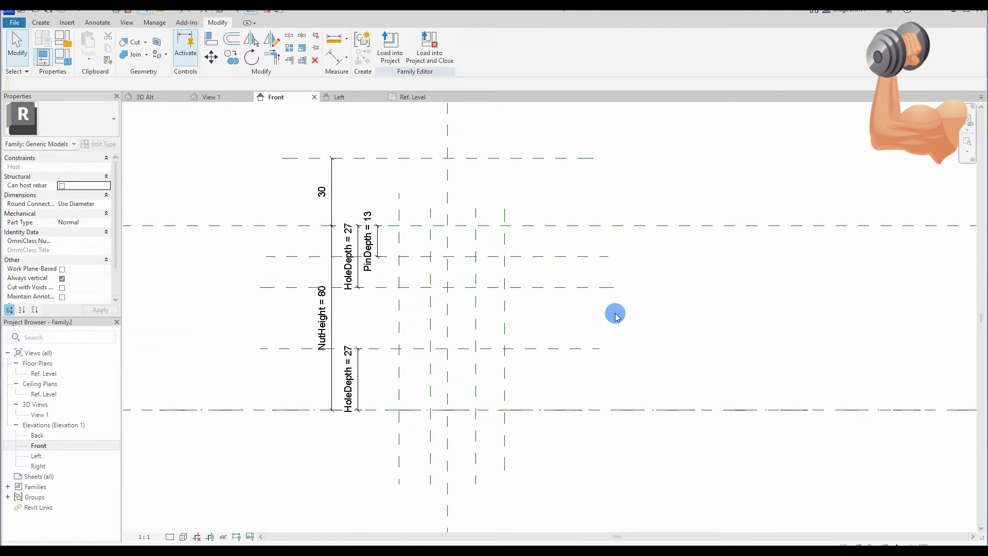
middle_drag(627, 322, 620, 323)
- Dimension the inner vertical planes about the centre and make the spacing equal (EQ)
key(d)
key(i)
click(426, 275)
click(444, 212)
click(470, 216)
click(436, 196)
click(449, 225)
- Add an overall inner width dimension and label it Diameter
click(427, 249)
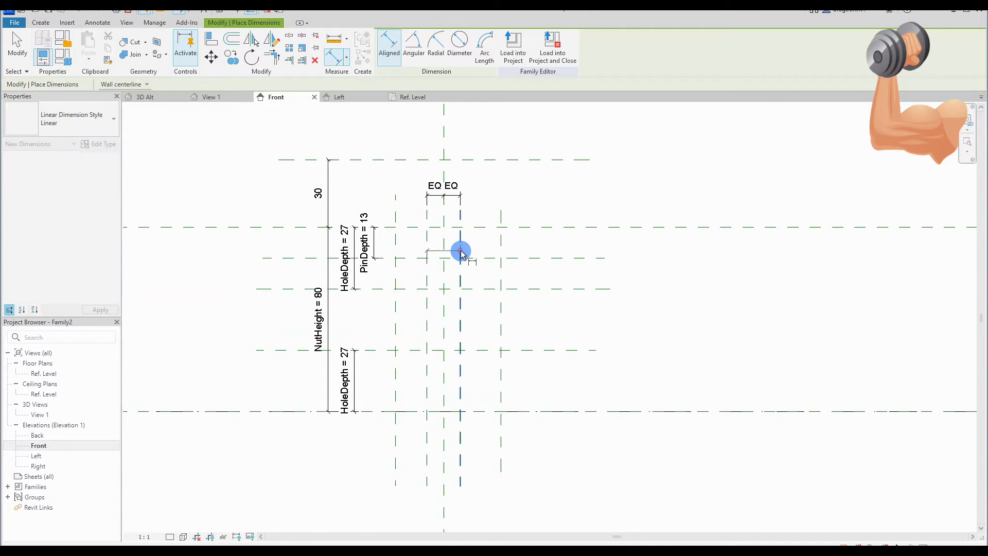
click(460, 250)
click(441, 120)
middle_drag(435, 157, 422, 229)
key(Escape)
key(Escape)
drag(420, 263, 420, 213)
click(419, 191)
click(419, 46)
click(415, 81)
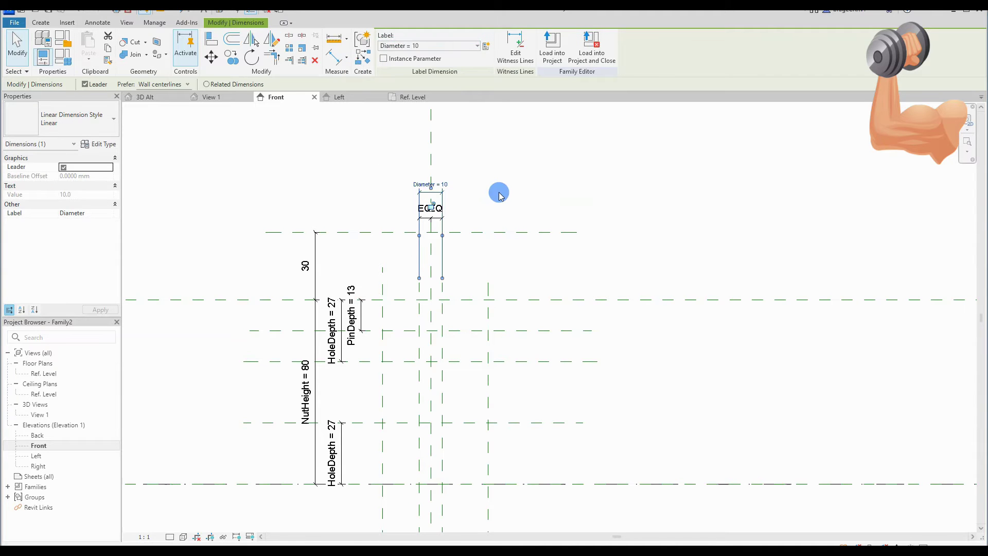
click(498, 195)
middle_drag(410, 318, 432, 313)
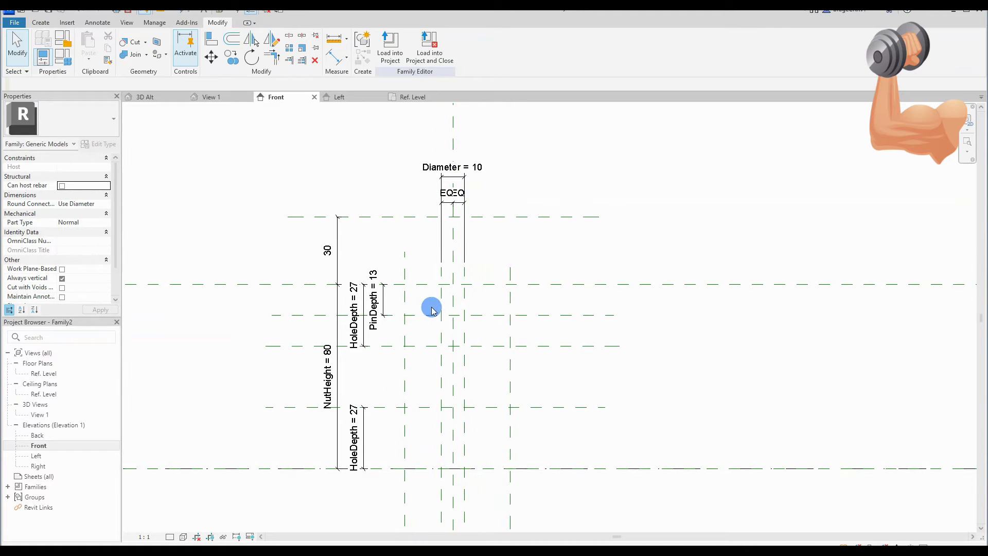
- Dimension the outer vertical planes about the centre and make the spacing equal (EQ)
key(d)
key(i)
click(404, 303)
click(453, 304)
click(509, 304)
click(453, 140)
click(452, 150)
- Add the 42 overall width dimension across the outer planes
click(404, 305)
click(500, 307)
middle_drag(437, 123, 435, 167)
click(434, 160)
key(Escape)
key(Escape)
middle_drag(439, 387, 449, 309)
middle_drag(419, 181, 417, 223)
click(411, 253)
click(551, 211)
- Shorten the inner equal-spacing dimension's extension lines upward
click(508, 268)
drag(509, 268, 507, 173)
drag(411, 253, 411, 171)
click(373, 172)
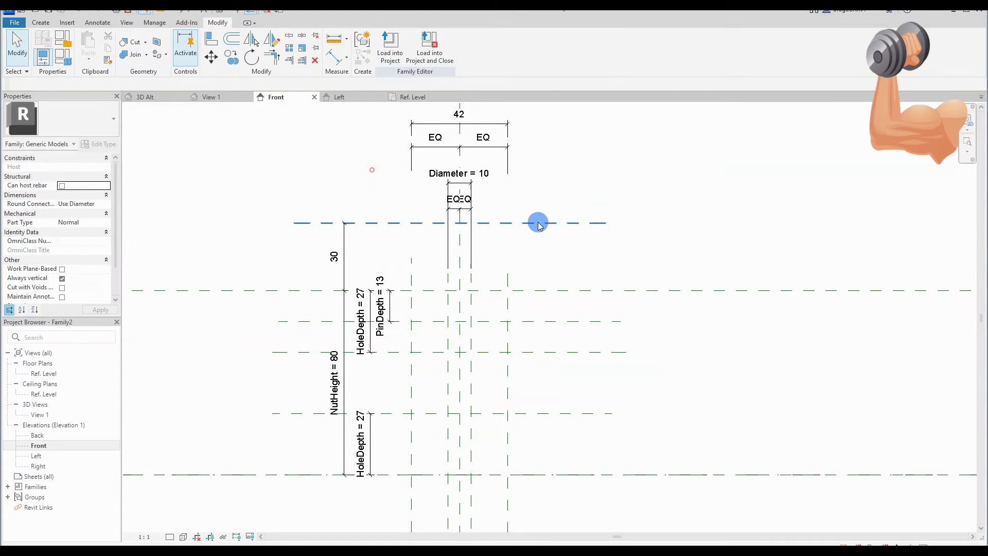
middle_drag(547, 221, 546, 219)
- Label the 42 outer width dimension PinWidth
click(453, 128)
click(429, 45)
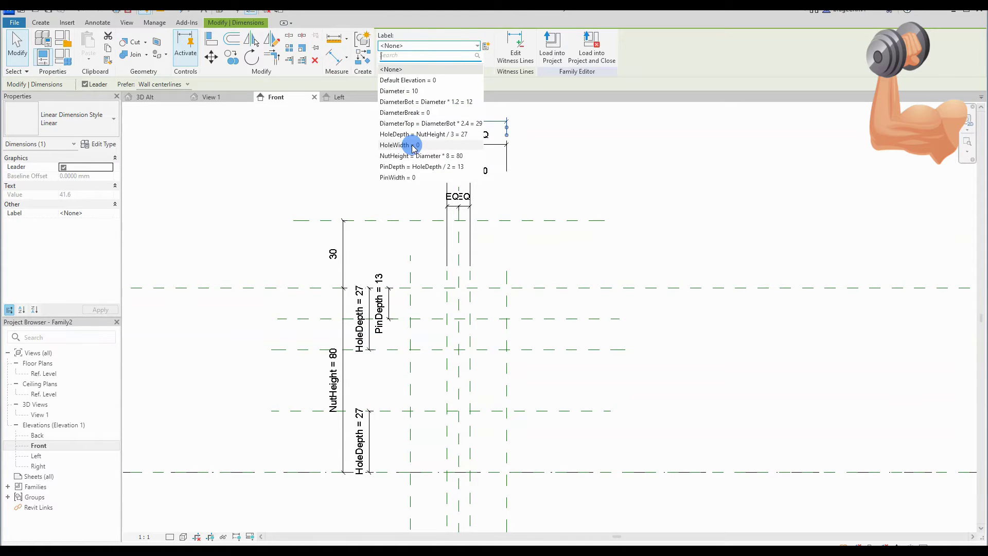
click(399, 177)
key(Escape)
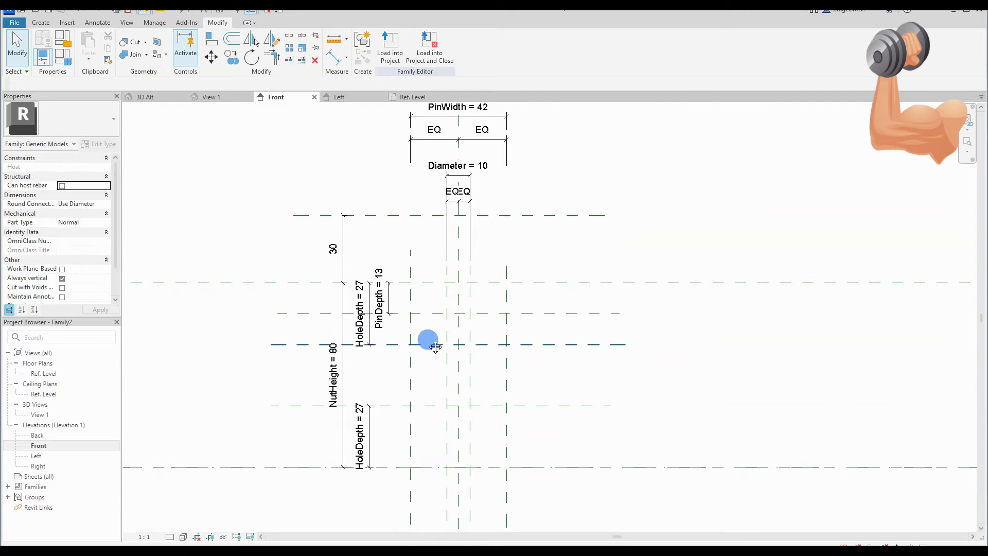
- Open the Family Types dialog and widen it so the formula column is visible
middle_drag(435, 343, 419, 287)
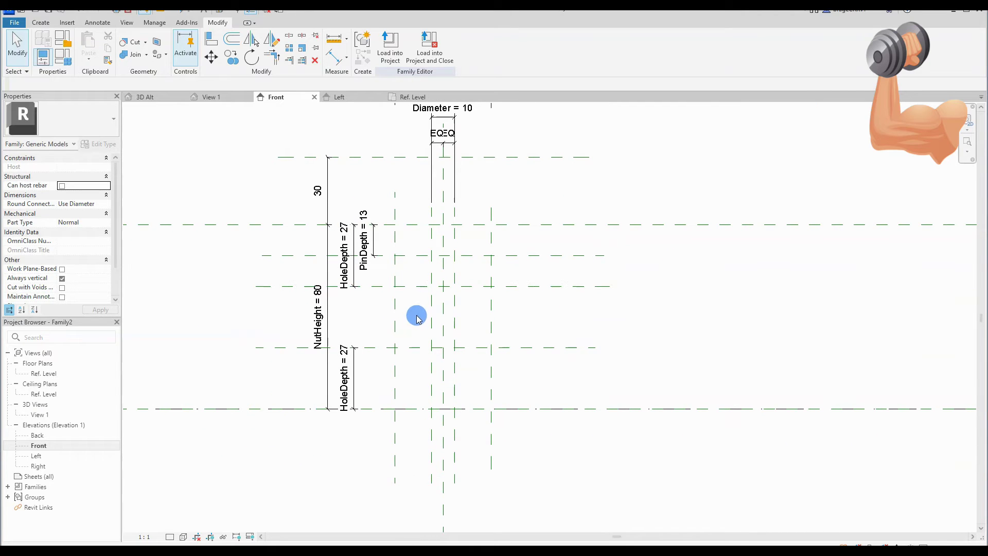
middle_drag(631, 287, 536, 293)
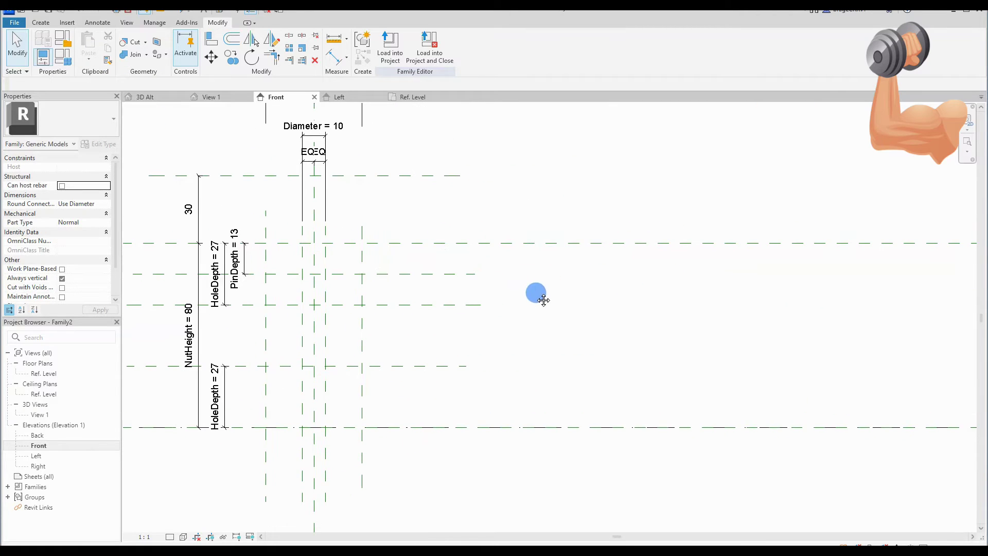
click(68, 60)
drag(615, 109, 598, 113)
click(541, 297)
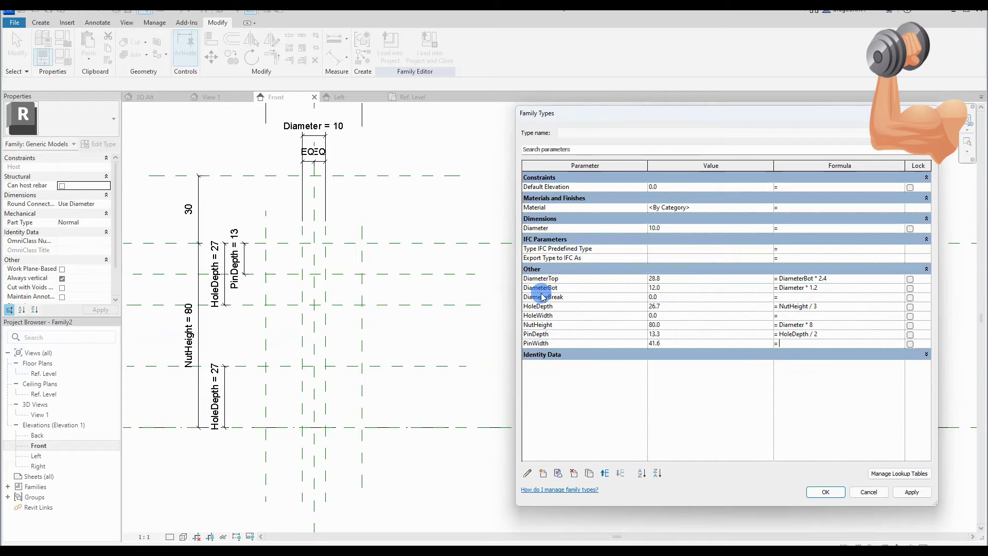
drag(518, 302, 371, 302)
drag(935, 322, 960, 323)
- Enter PinWidth formula DiameterBot+(DiameterTop-DiameterBot)*((NutHeight-PinDepth)/NutHeight), evaluating to 26.0
text(DiameterBot)
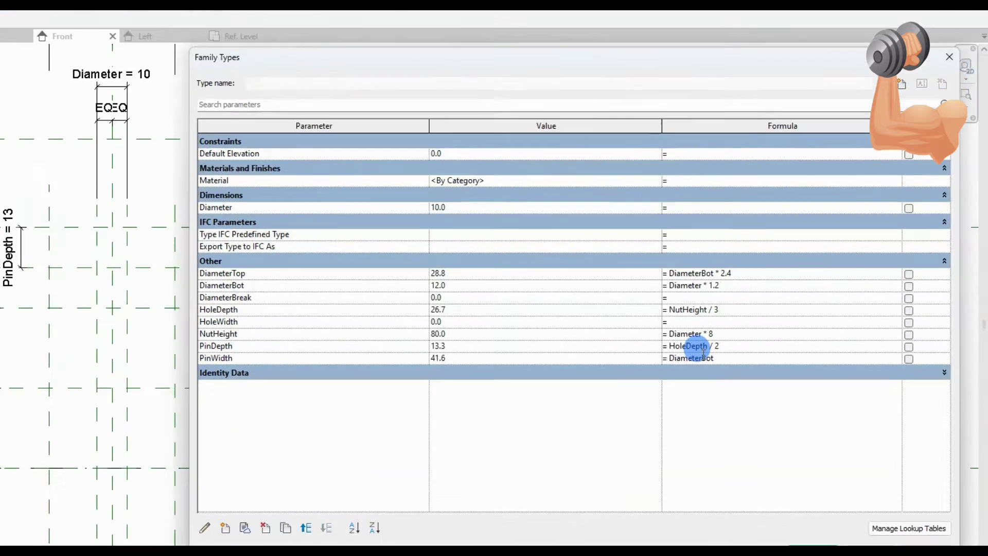
text(+()
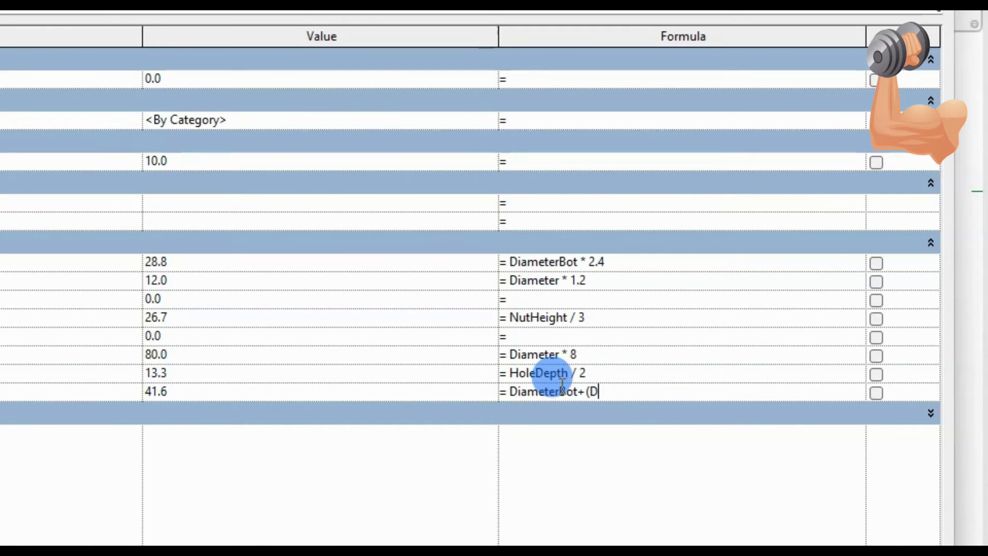
text(DiameterTop)
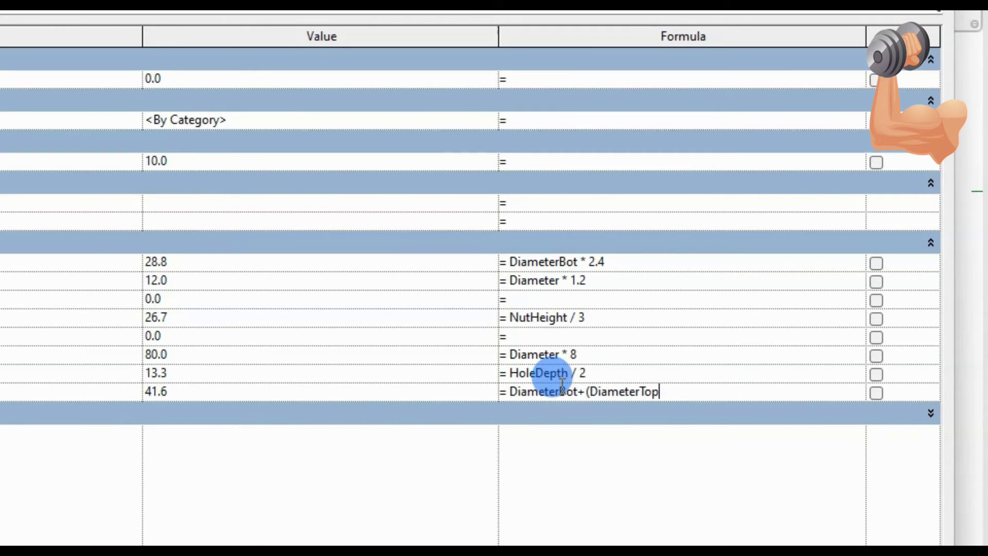
text(-DiameterBot)*)
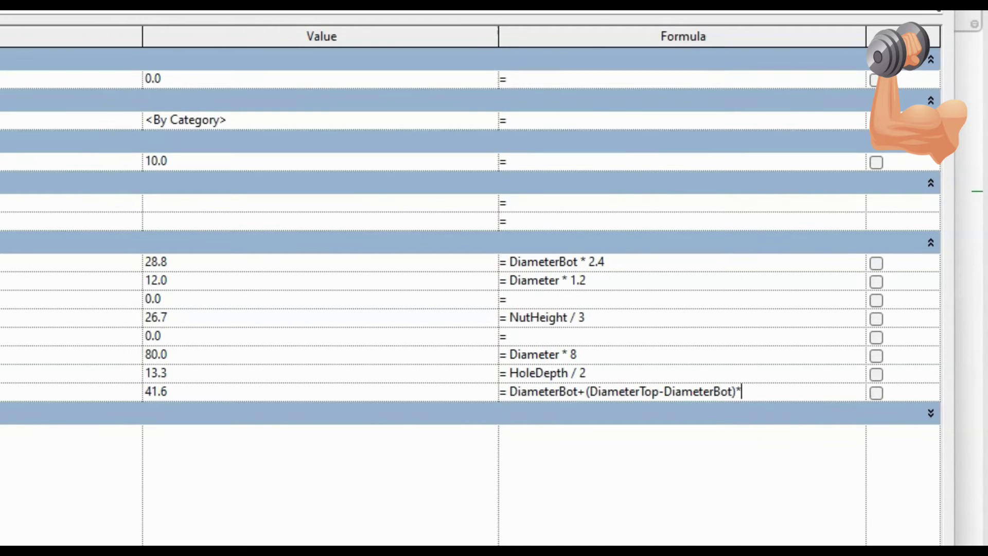
click(755, 392)
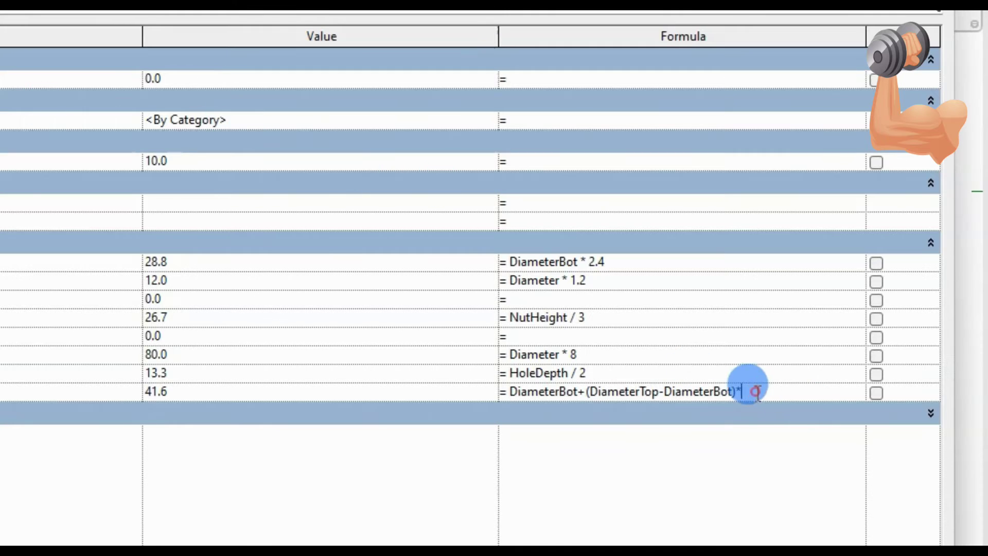
text(((NutHeight-)
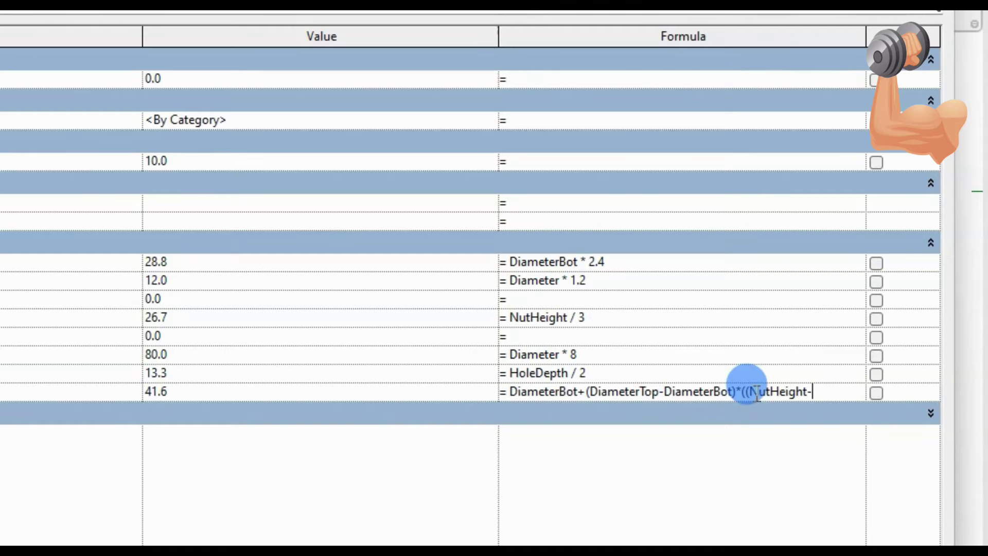
text(PinDepth)/)
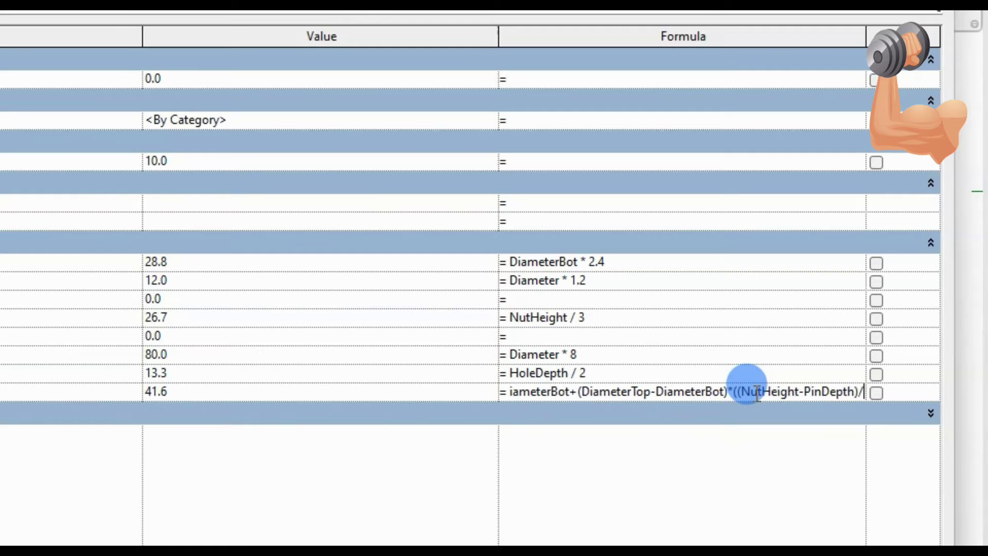
text(NutHeight)
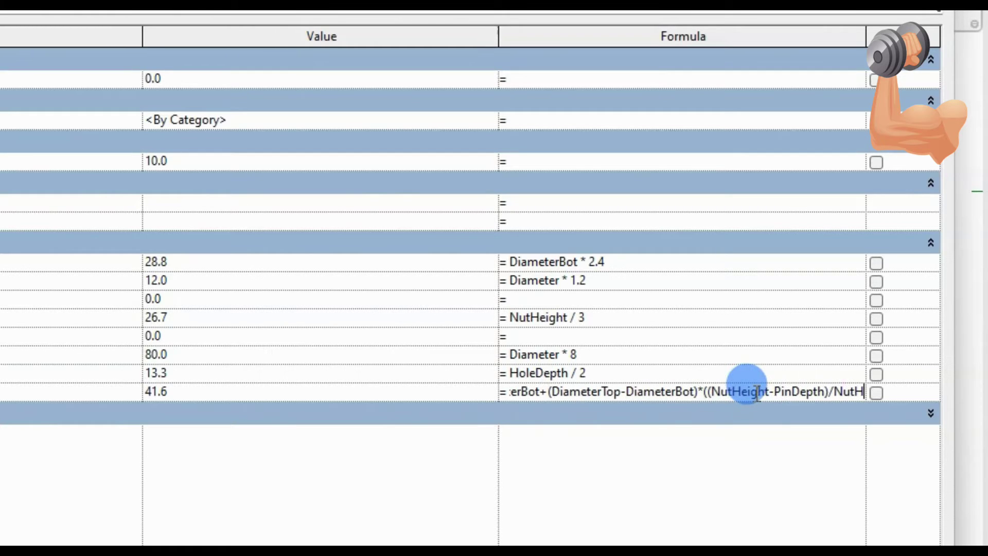
text())
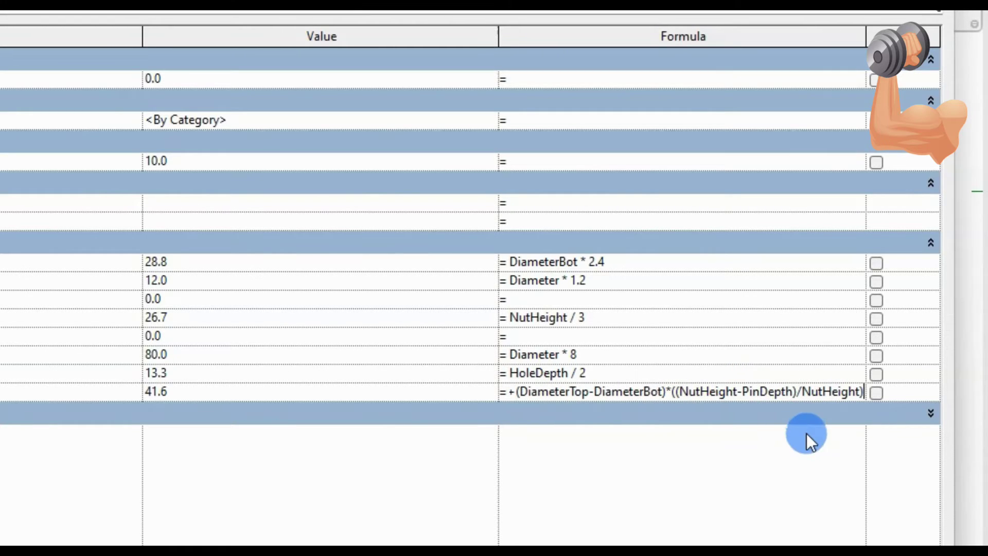
key(Return)
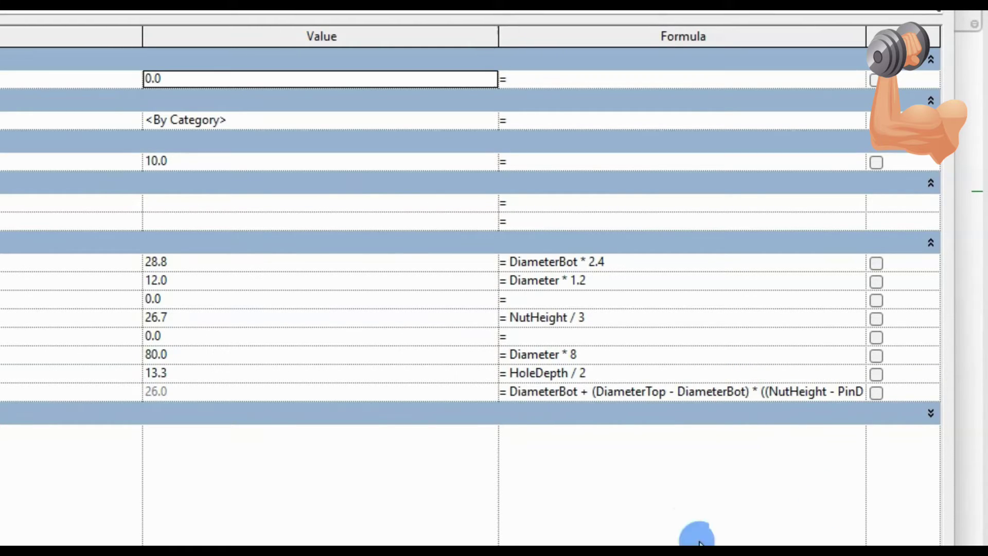
drag(588, 393, 466, 391)
click(650, 391)
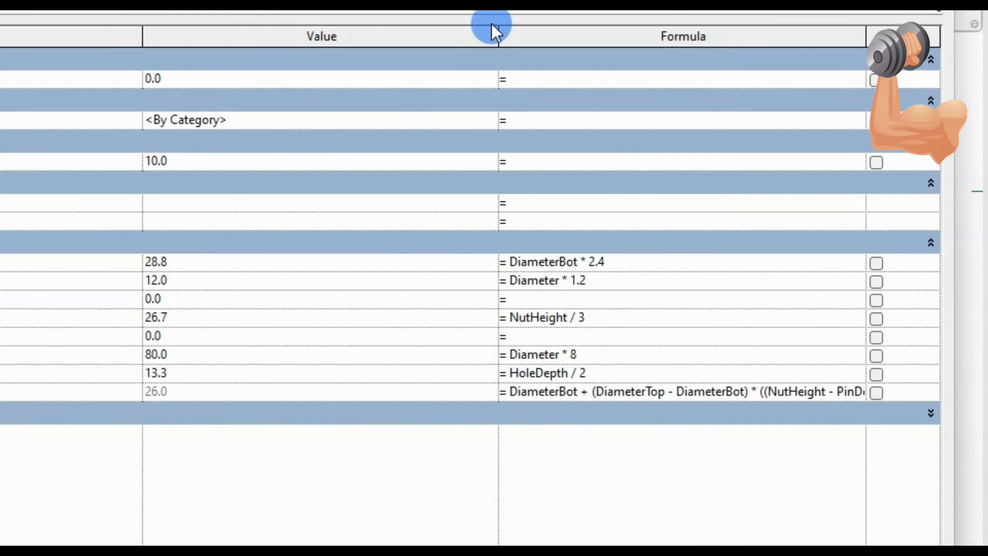
- Widen the formula column to show the entire PinWidth formula
drag(497, 31, 318, 38)
drag(683, 36, 834, 41)
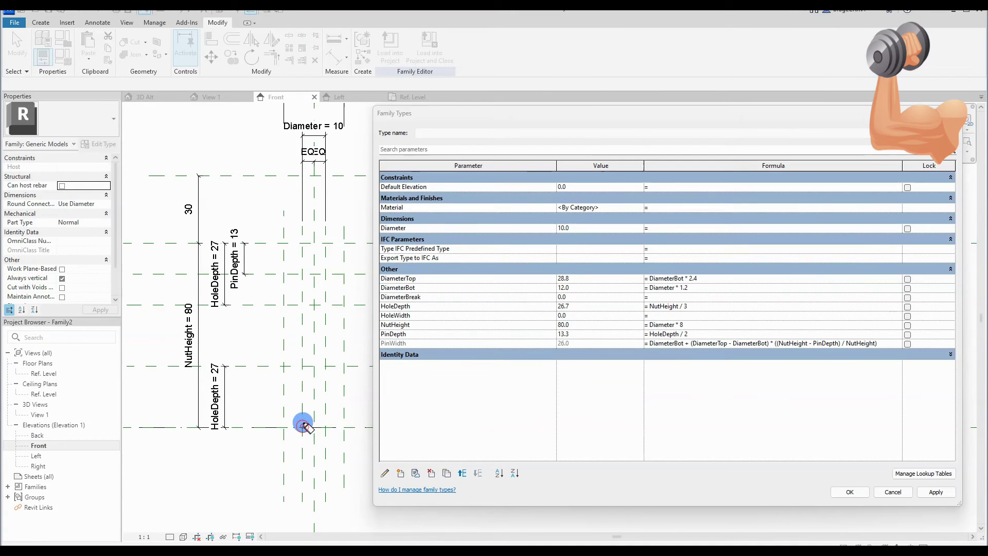
drag(48, 477, 22, 238)
drag(324, 427, 344, 249)
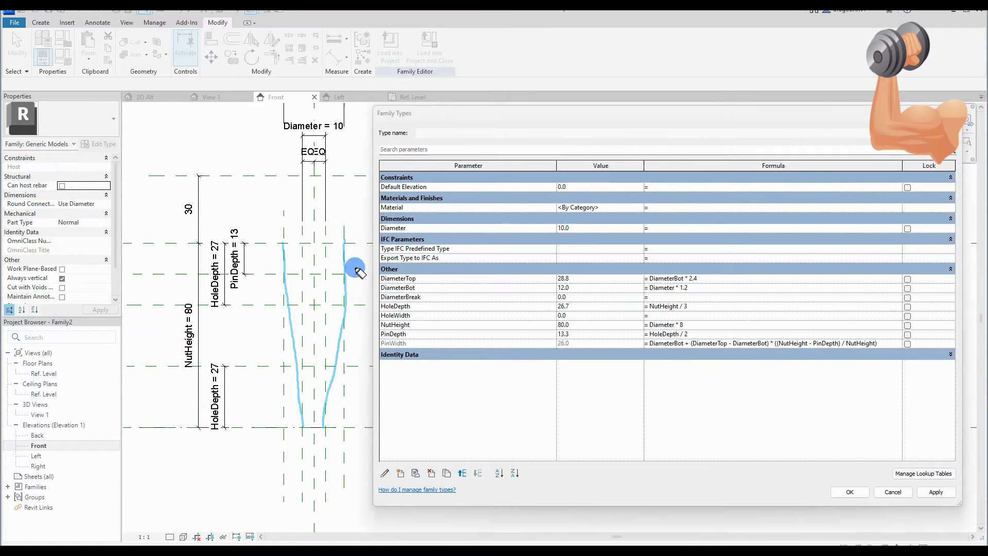
drag(282, 240, 345, 240)
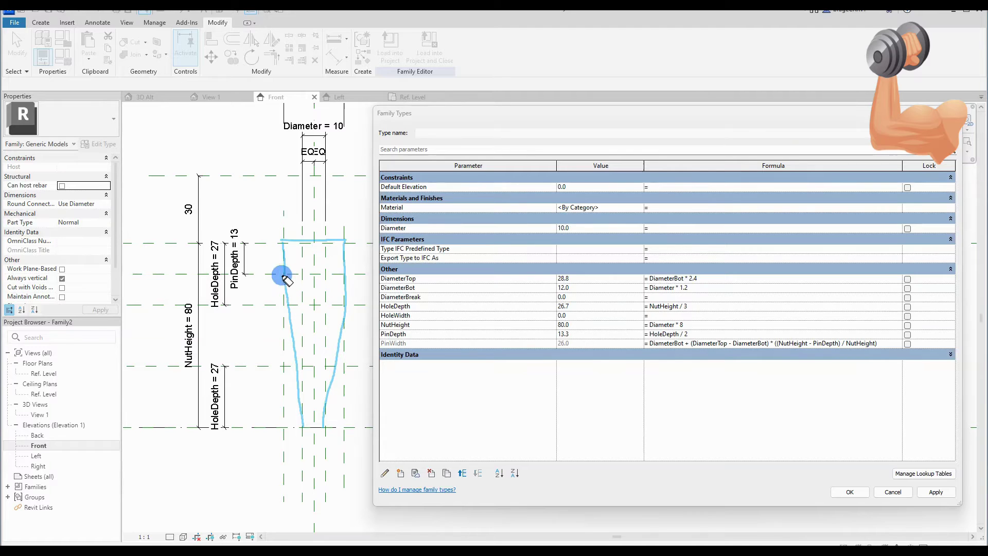
- Apply NutHeight 80.0, HoleDepth 26.7, PinDepth 13.3 and the formula-driven PinWidth 26.0
drag(285, 266, 282, 278)
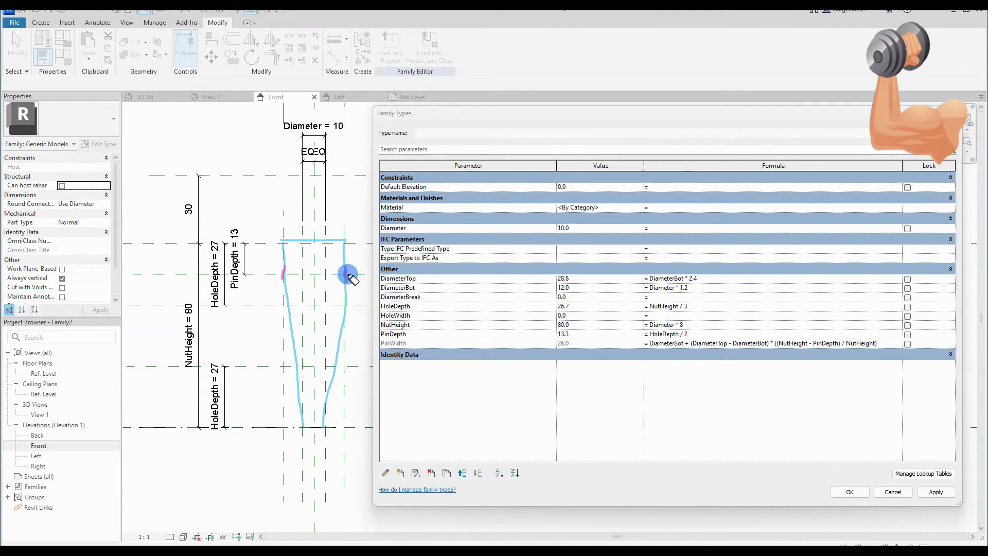
click(295, 272)
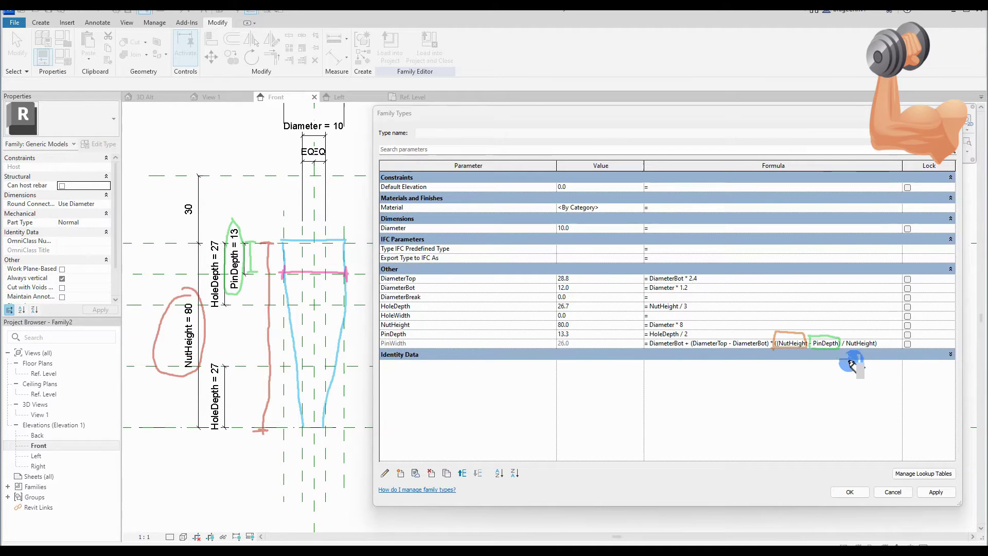
mouse_move(181, 262)
mouse_down()
mouse_move(286, 275)
mouse_move(261, 245)
mouse_up()
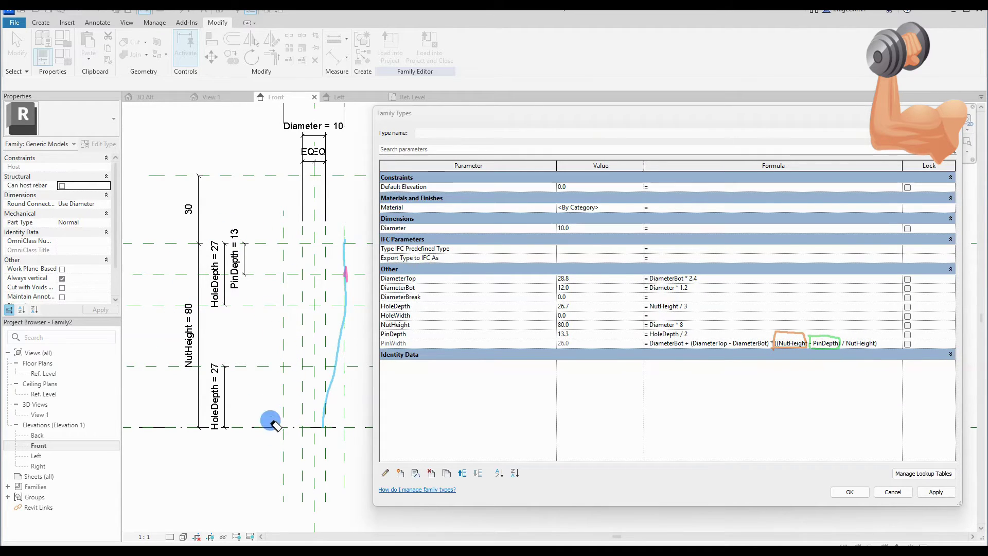
key(ctrl+z)
key(ctrl+z)
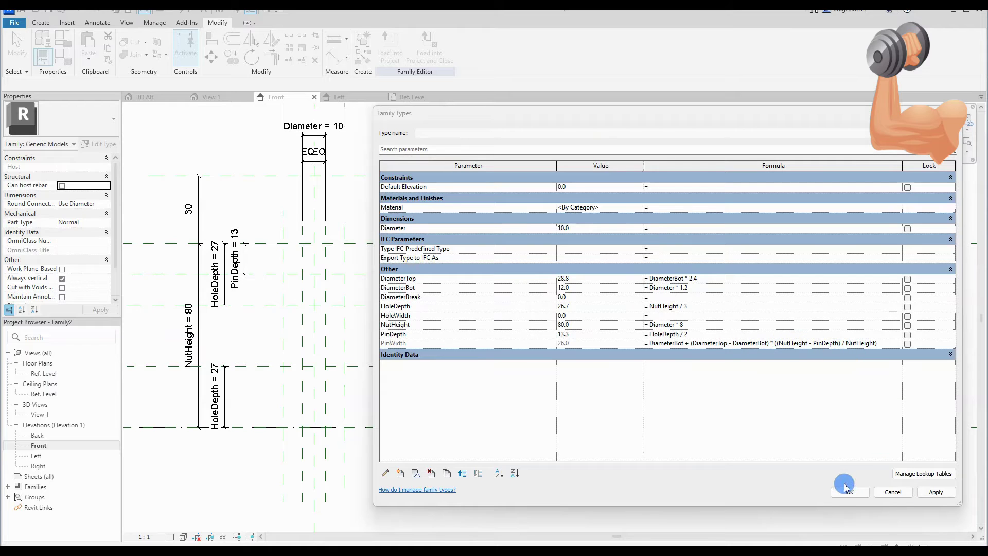
click(929, 493)
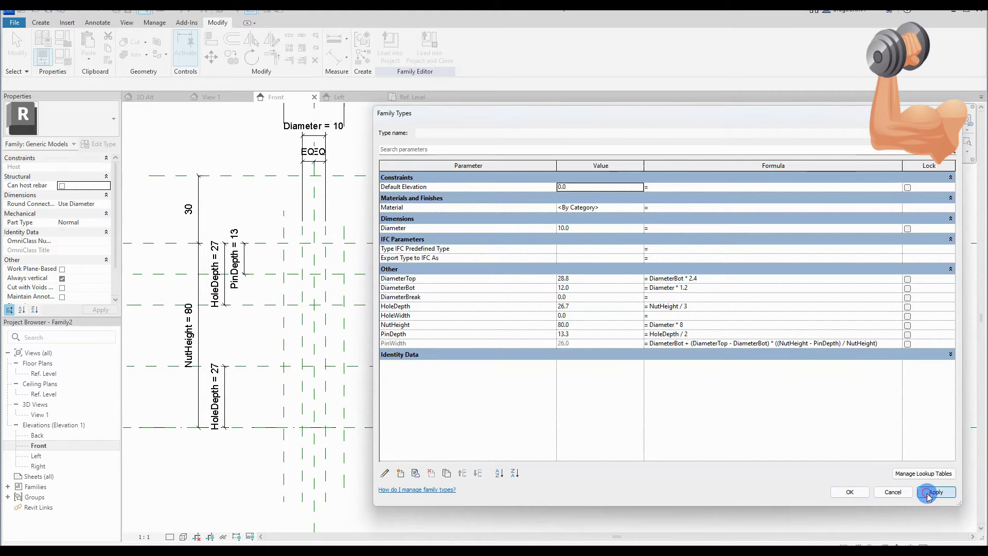
- Close Family Types and open the Ref. Level plan, centred on the plane intersection
click(847, 492)
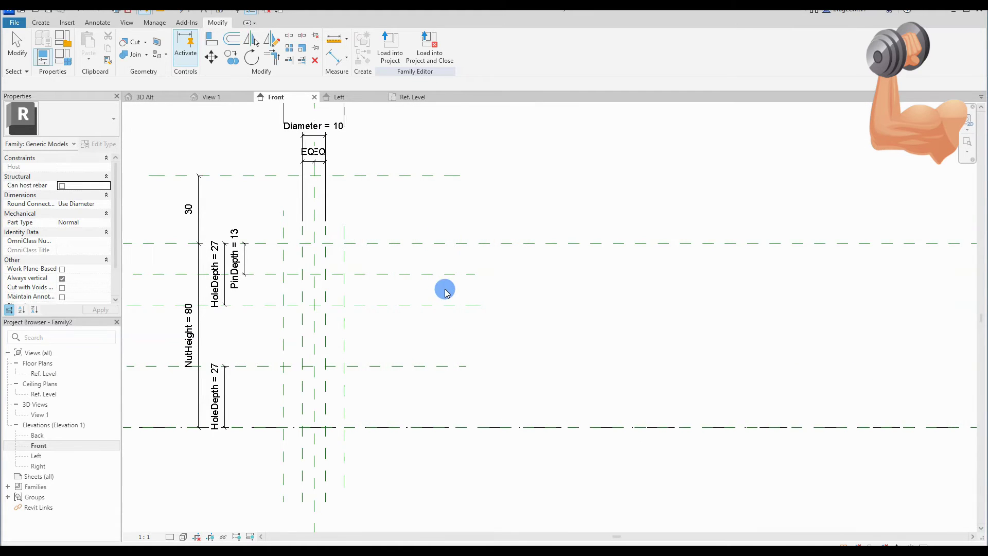
double_click(76, 373)
middle_drag(435, 299, 390, 291)
scroll(505, 306, up, 9)
middle_drag(549, 315, 578, 276)
- Start a blend and draw the base circle centred on the intersection
click(40, 23)
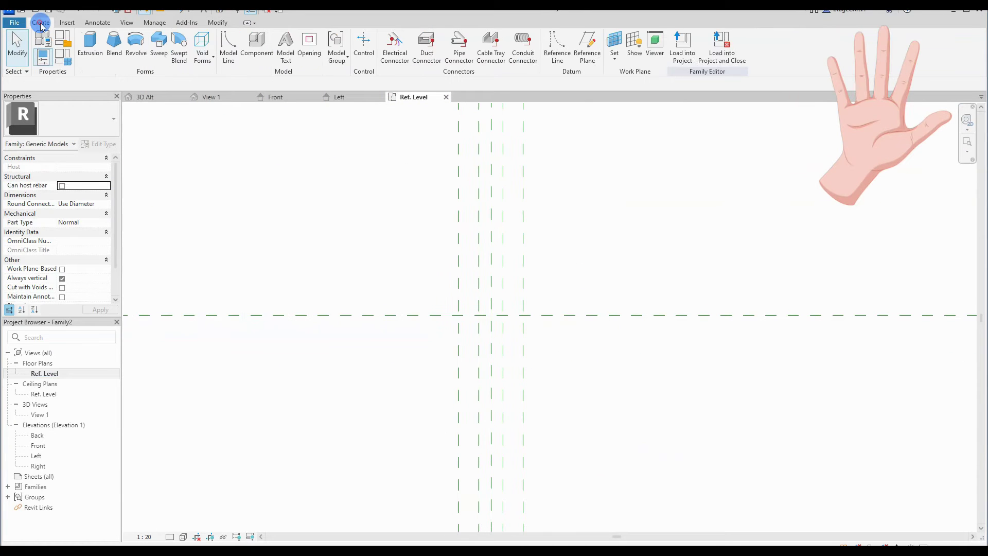
click(114, 51)
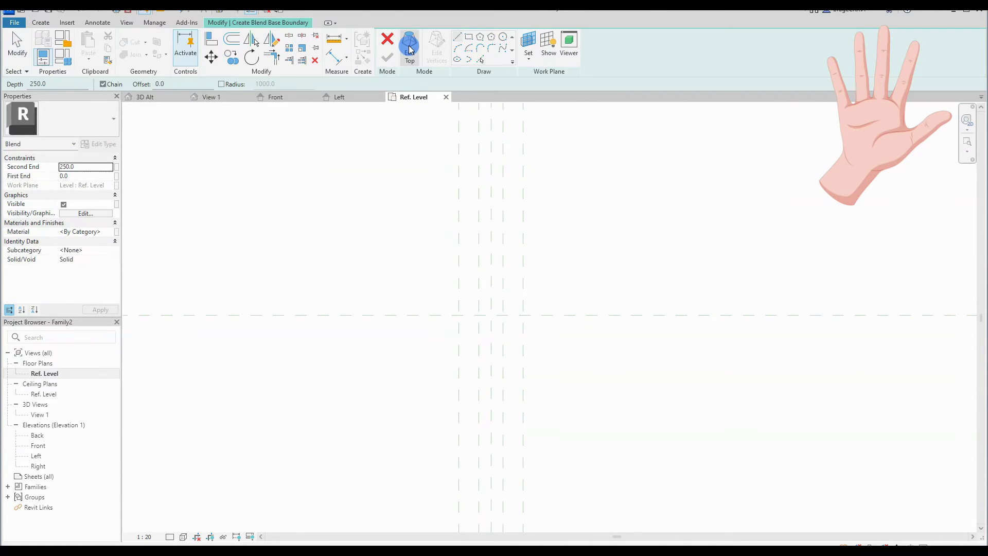
click(507, 37)
click(491, 314)
click(541, 340)
- Add a diameter dimension to the base circle labelled DiameterBot
click(97, 22)
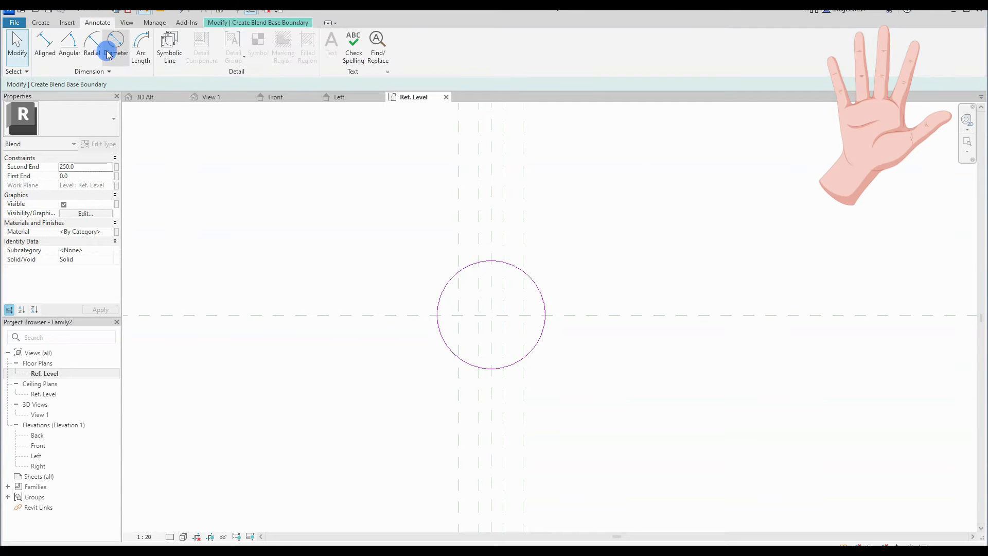
click(115, 47)
click(449, 314)
click(449, 307)
click(393, 45)
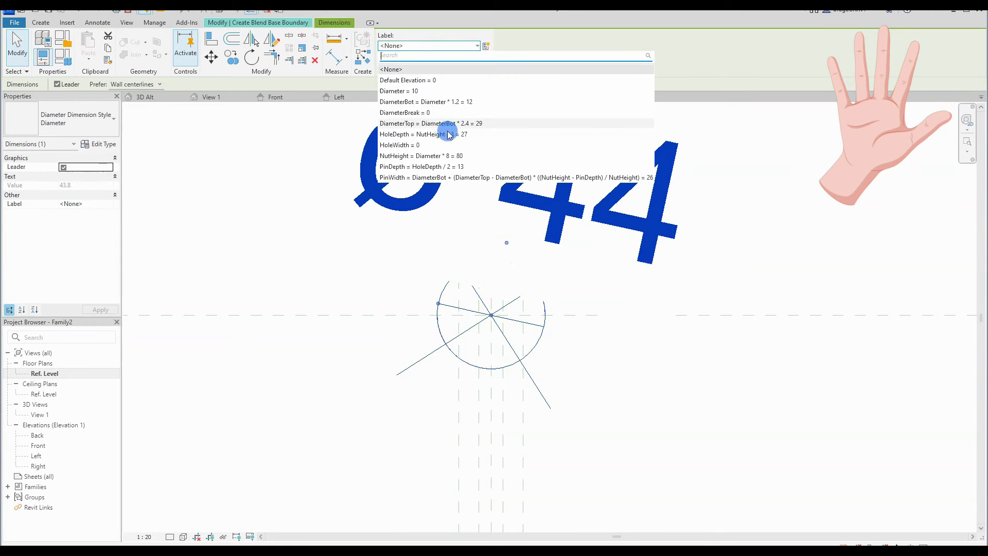
click(434, 106)
key(Escape)
- Set the plan view scale to 1:1
click(144, 537)
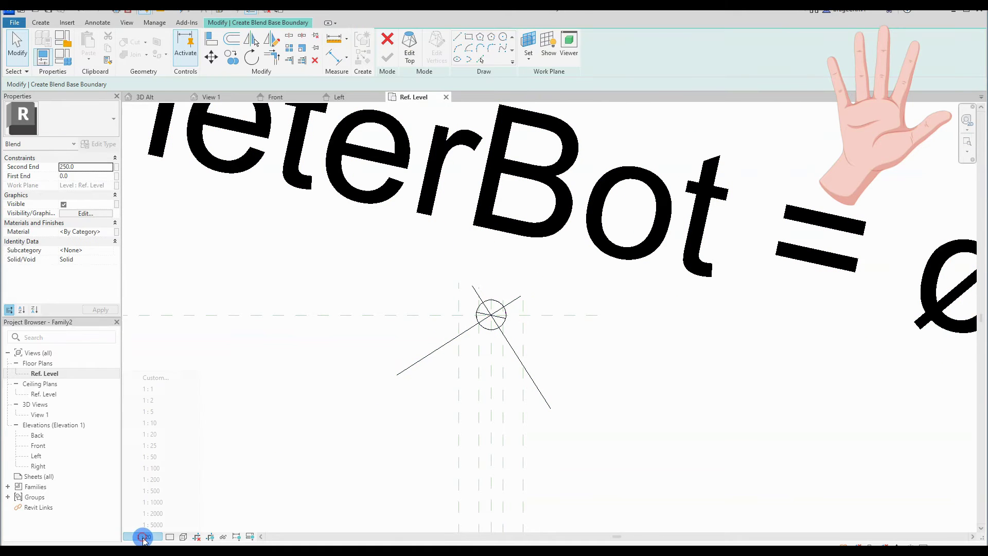
click(151, 389)
scroll(483, 333, up, 4)
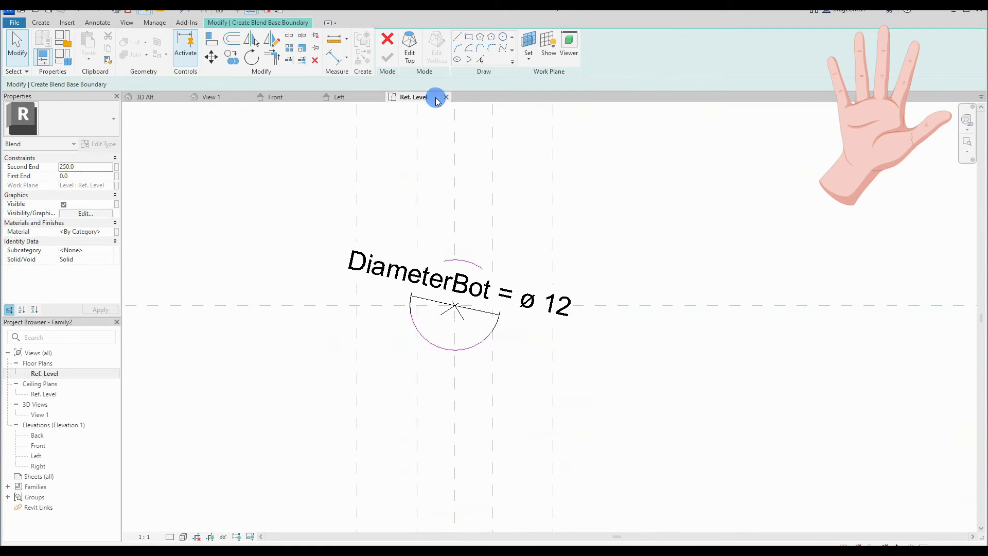
- Draw the blend's top circle centred on the same intersection
click(410, 56)
click(503, 37)
click(455, 305)
click(547, 371)
key(Escape)
- Label the top circle's diameter dimension DiameterTop and finish the blend
click(98, 23)
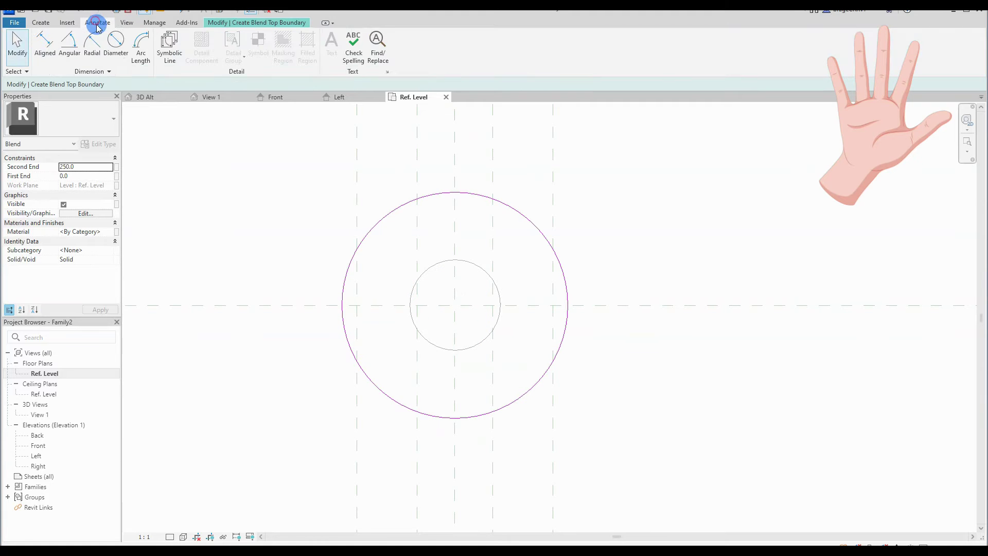
click(115, 53)
click(367, 239)
click(384, 247)
key(Escape)
click(384, 247)
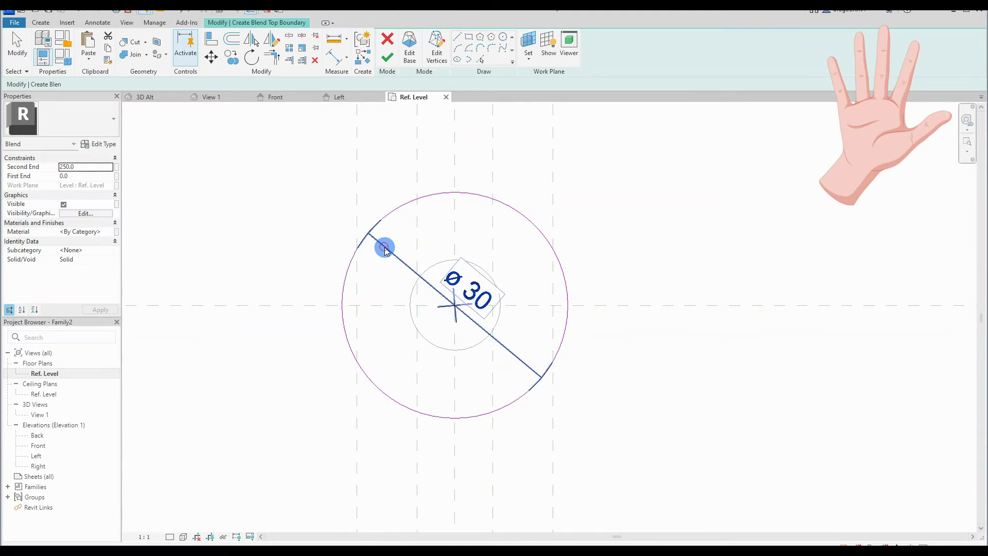
click(379, 49)
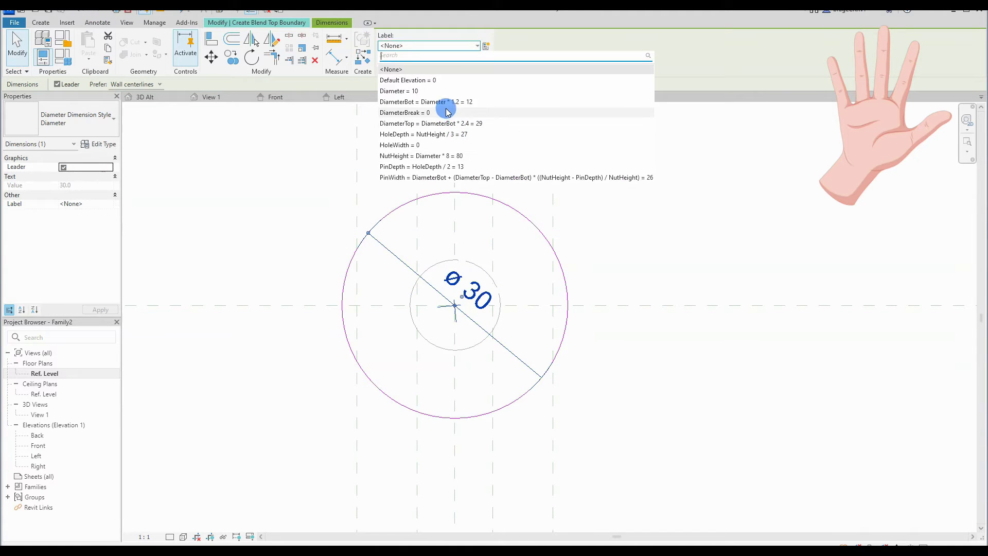
click(441, 124)
click(431, 338)
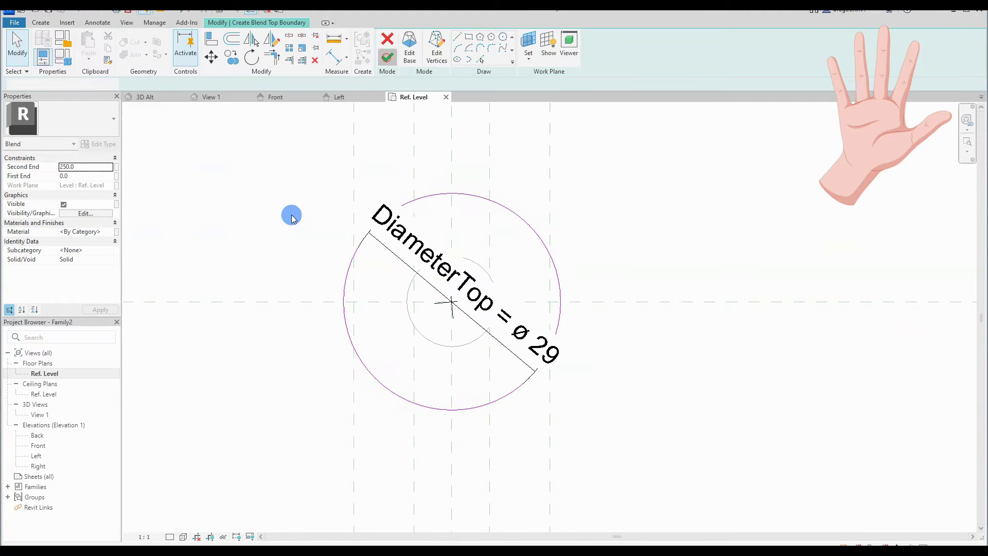
click(391, 57)
- In the Front view, drag the blend's top end down to 66.7 and raise its bottom end
click(282, 99)
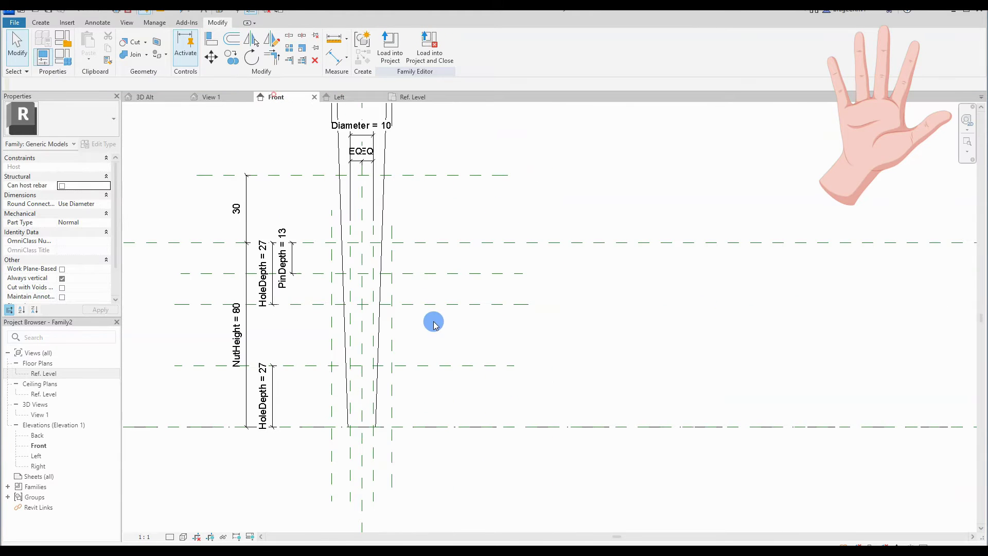
scroll(584, 363, down, 2)
click(423, 258)
scroll(423, 259, down, 2)
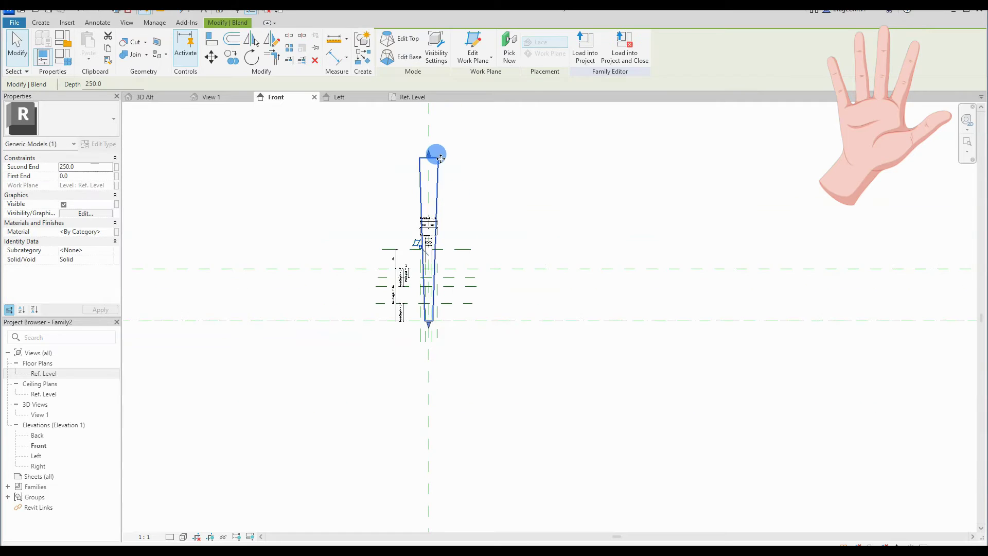
drag(435, 152, 428, 277)
scroll(429, 307, up, 5)
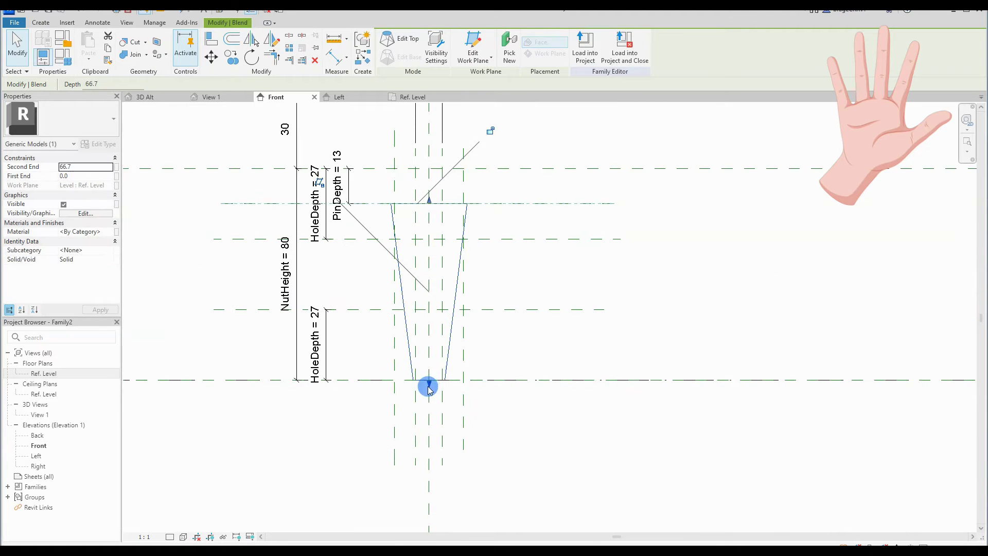
drag(427, 386, 429, 353)
click(567, 354)
scroll(566, 353, down, 1)
middle_drag(578, 359, 589, 370)
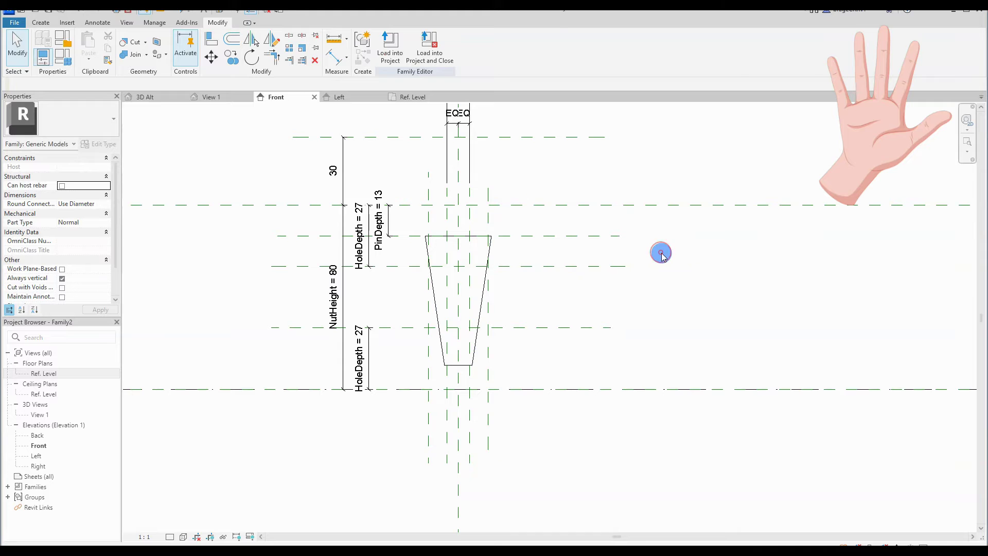
- Align the blend's top and bottom edges to the top and bottom reference planes
key(a)
key(l)
click(406, 204)
click(440, 236)
click(396, 389)
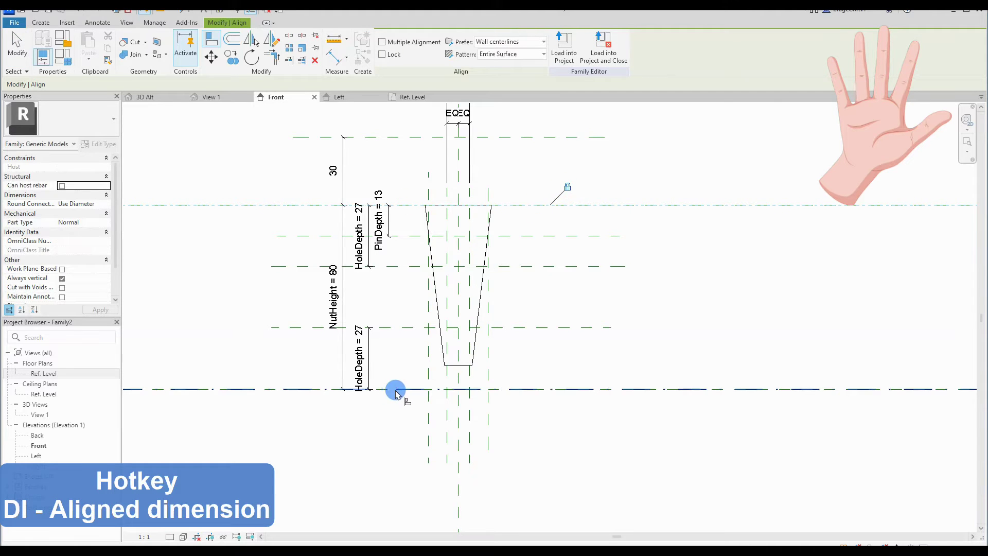
click(458, 364)
key(Escape)
scroll(651, 331, down, 3)
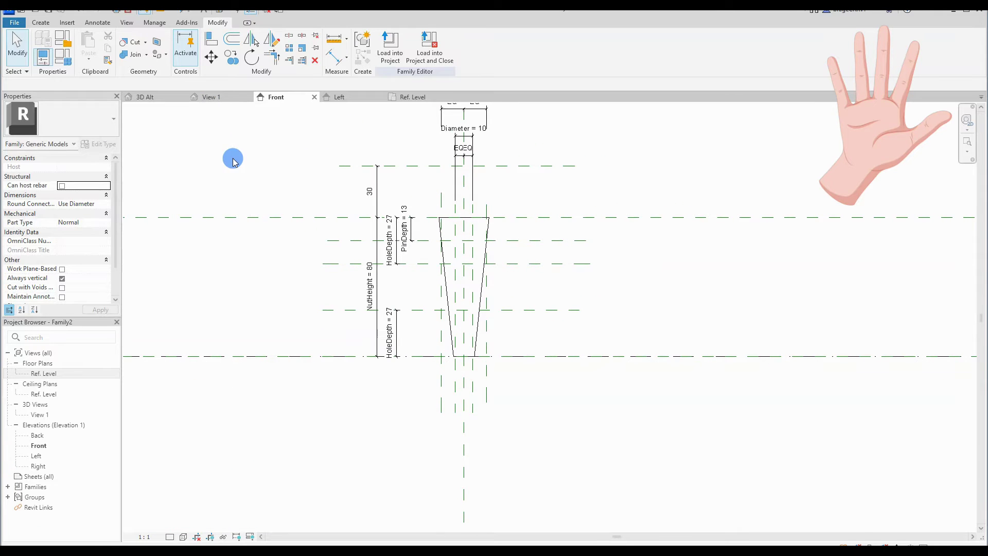
- Add a new horizontal reference plane in the nut's Front view
middle_drag(232, 158, 232, 165)
key(r)
key(p)
scroll(409, 231, up, 8)
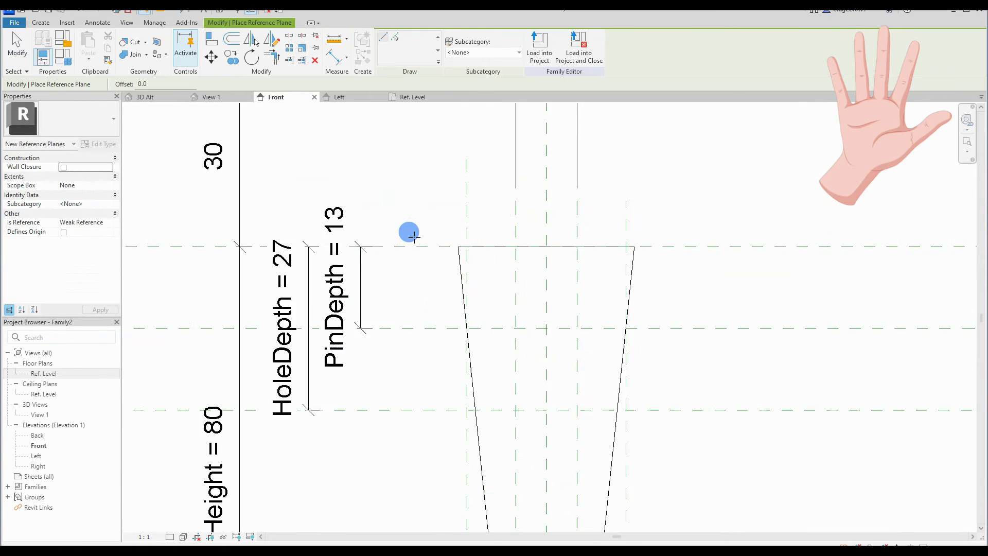
scroll(309, 238, down, 6)
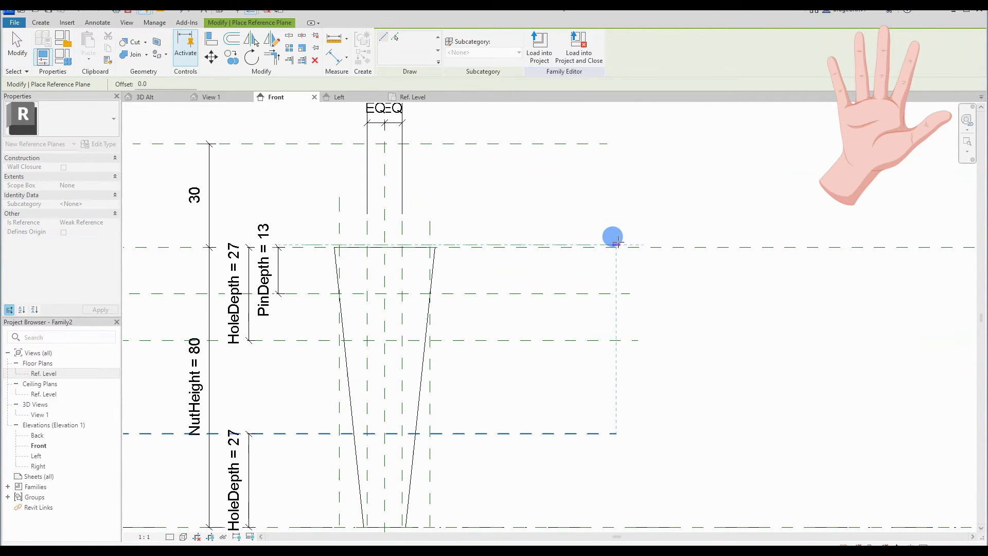
click(615, 239)
click(331, 229)
key(Escape)
key(Escape)
- Extend the top reference plane further to the left
scroll(312, 258, up, 6)
click(308, 270)
drag(251, 270, 201, 271)
key(Escape)
scroll(296, 261, down, 3)
scroll(329, 237, up, 3)
- Dimension the gap between the two horizontal reference planes (0.7)
key(d)
key(i)
click(347, 303)
click(352, 289)
click(354, 296)
key(Escape)
key(Escape)
click(353, 297)
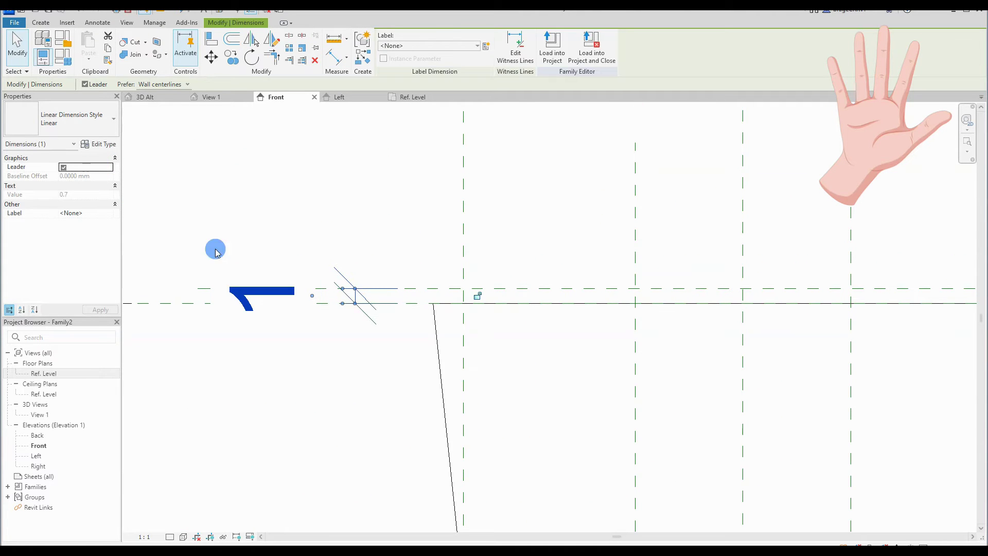
key(Escape)
- Move the upper reference plane by 0.5 and check the dimension
click(419, 287)
key(m)
key(v)
click(383, 202)
text(0.5)
key(Return)
click(371, 304)
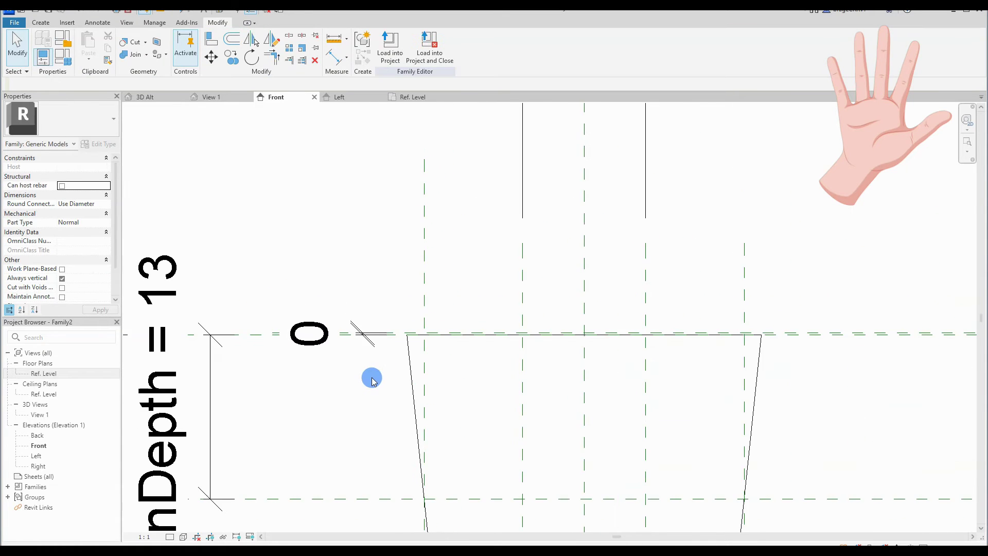
scroll(372, 377, down, 5)
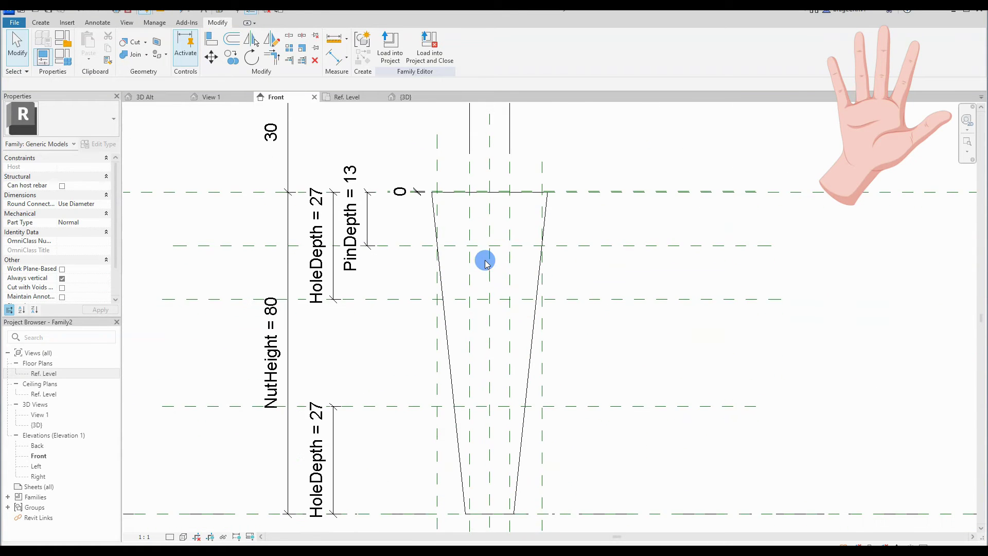
scroll(484, 260, down, 2)
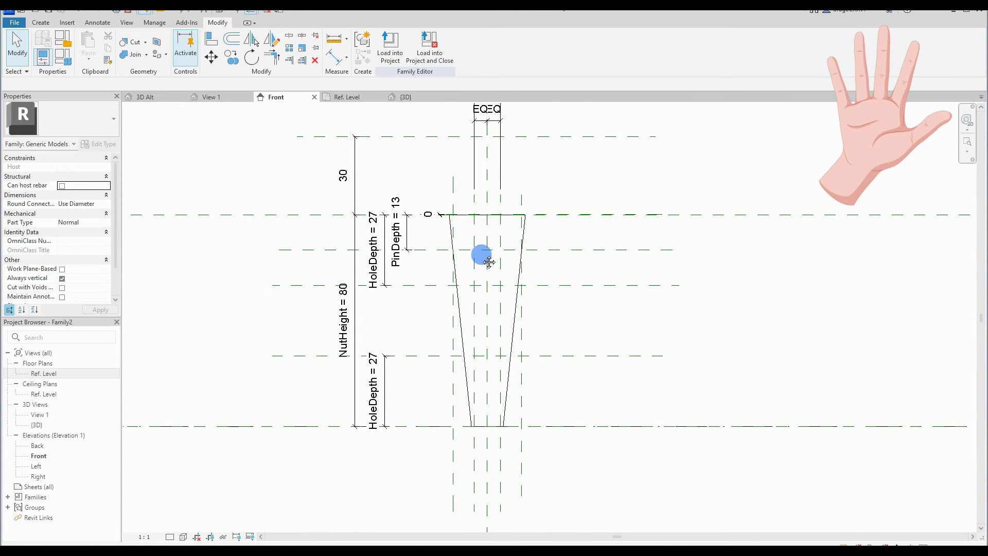
- Start a Void Revolve with its axis on the vertical centre reference plane
click(40, 26)
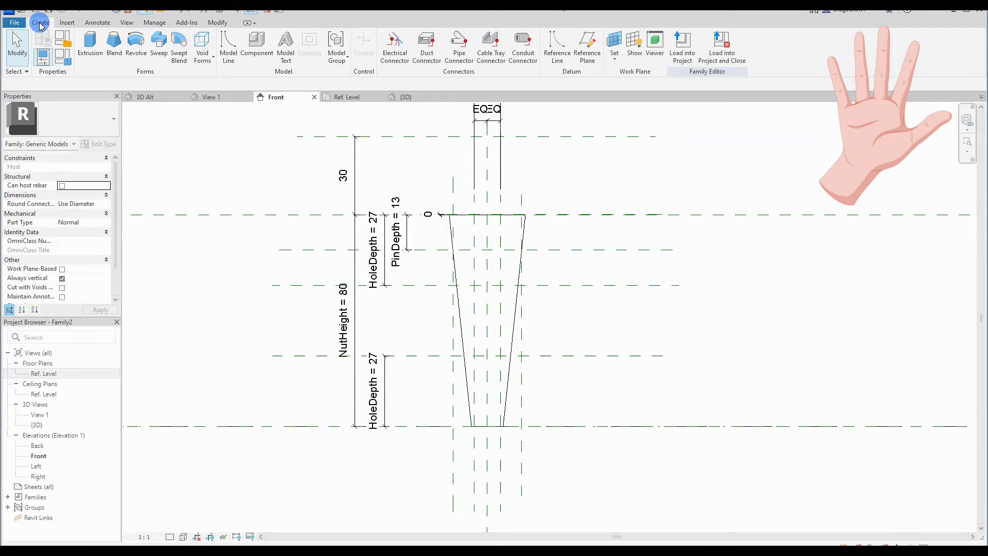
click(207, 65)
click(226, 118)
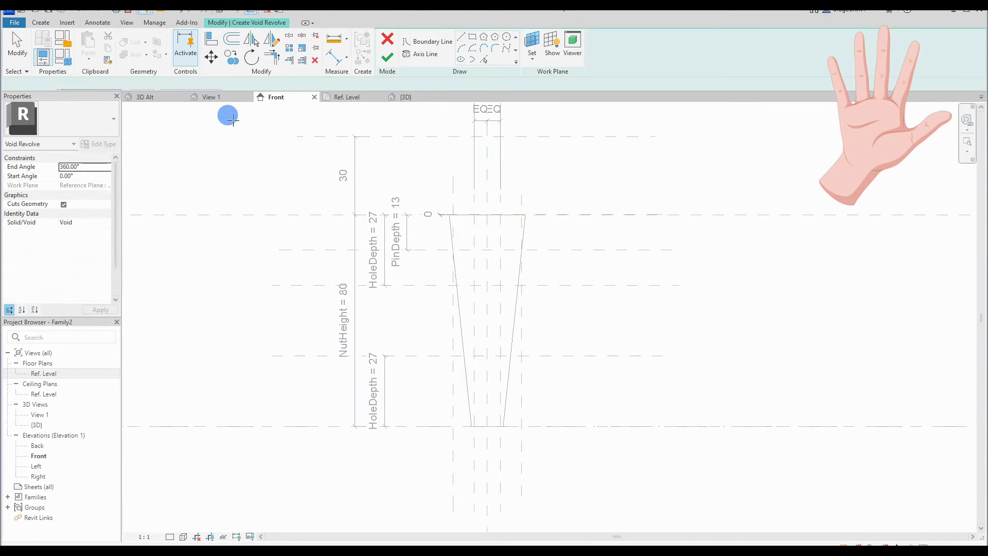
scroll(547, 183, up, 1)
click(421, 53)
click(489, 188)
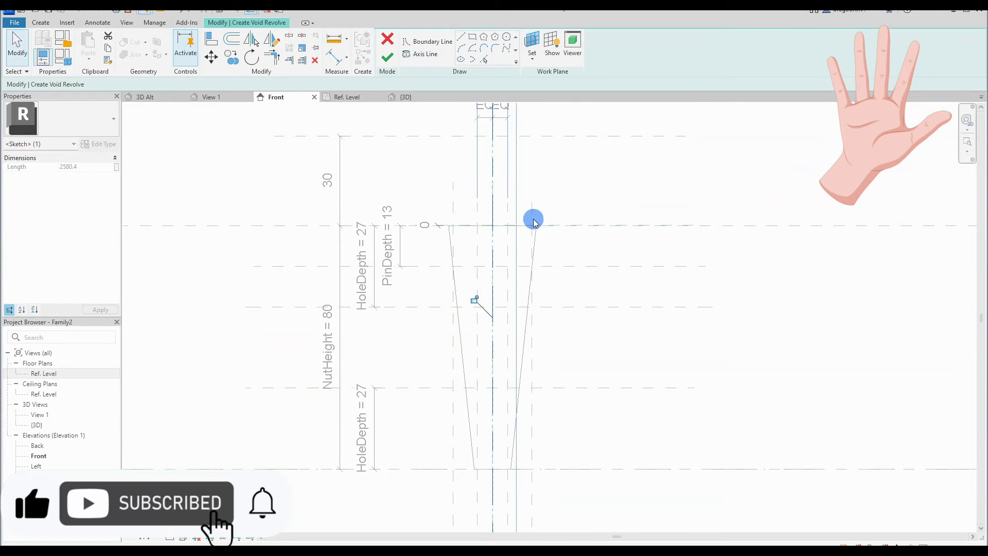
click(420, 61)
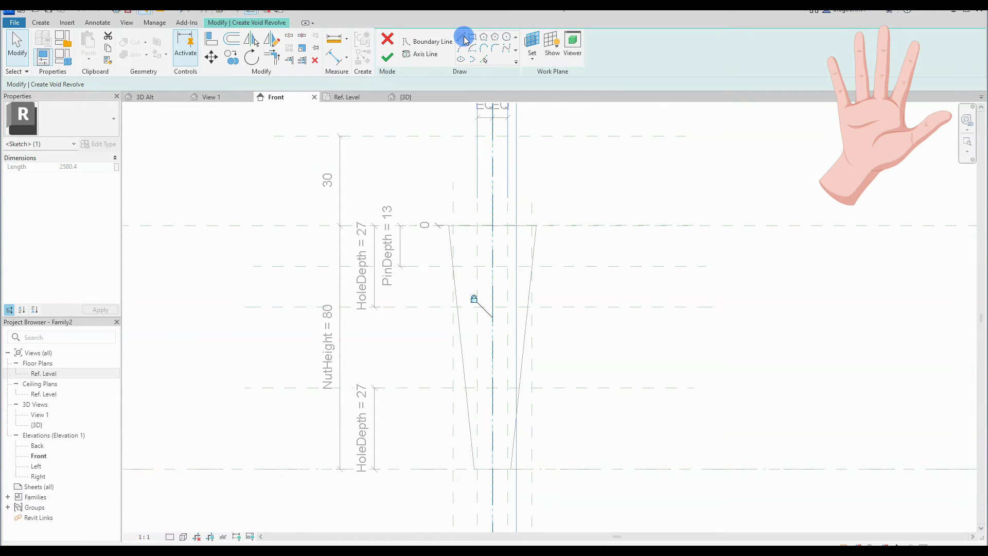
- Sketch the revolve profile's bottom, vertical and top lines
click(460, 37)
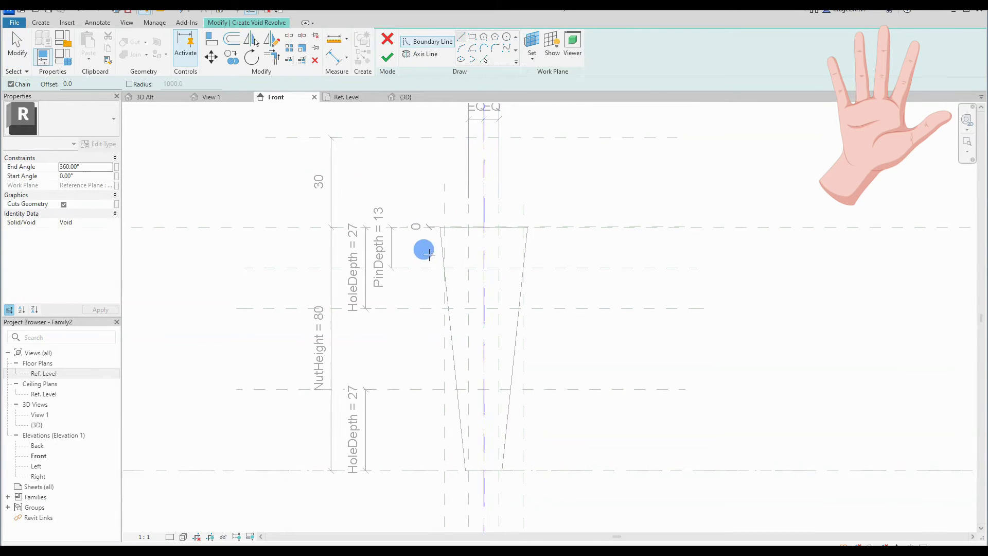
scroll(435, 253, up, 3)
scroll(407, 275, down, 1)
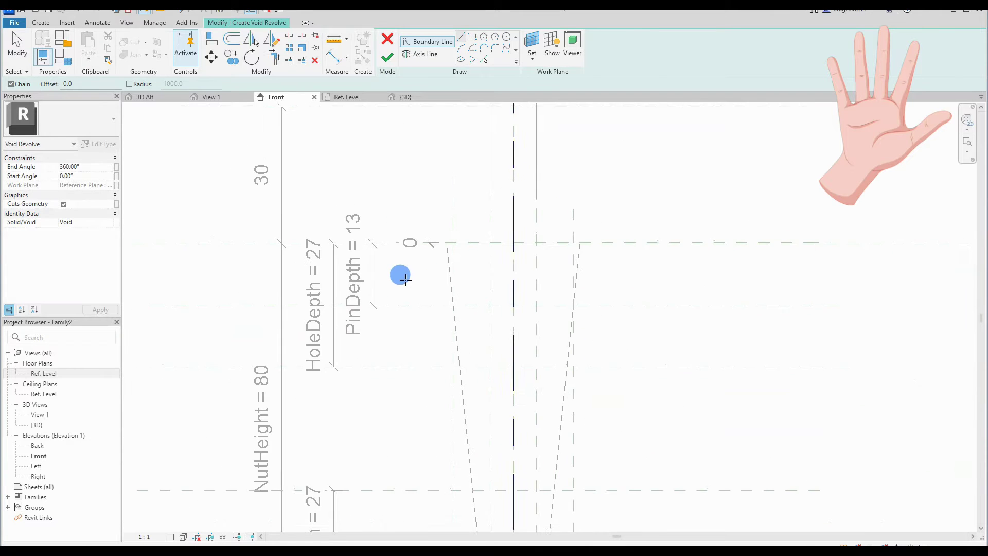
click(431, 297)
scroll(380, 298, down, 1)
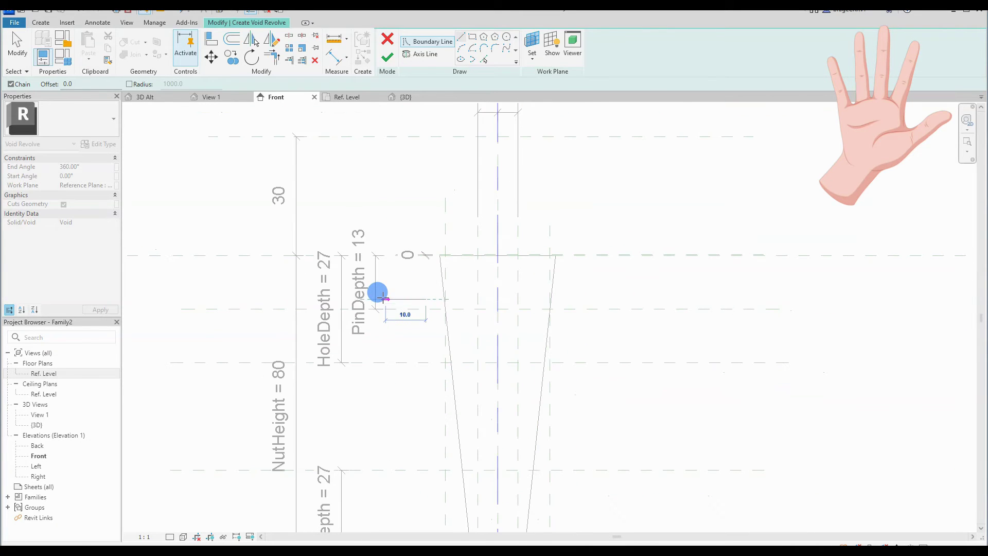
click(264, 299)
scroll(258, 232, up, 1)
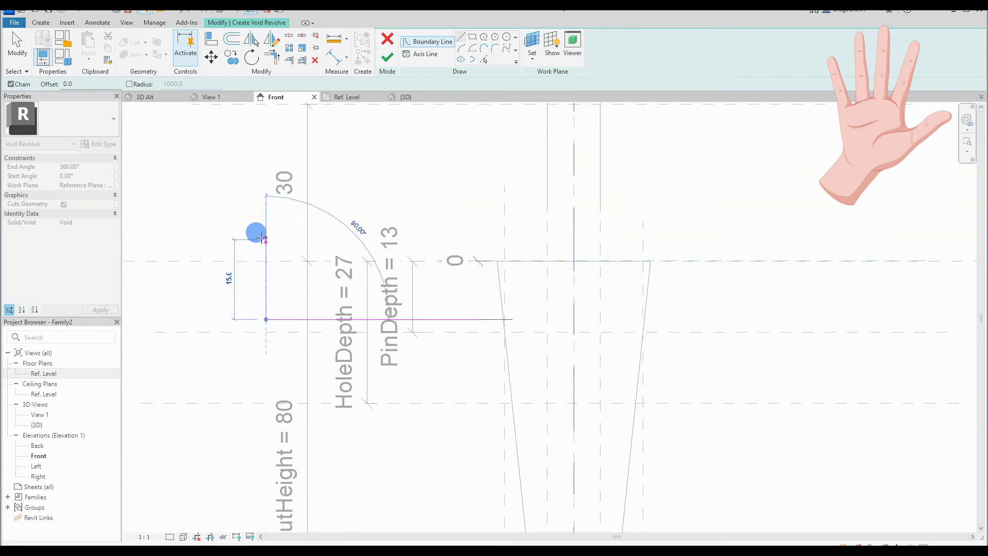
click(265, 272)
click(470, 273)
key(Escape)
- Align the profile lines to the reference planes and lock them
key(a)
key(l)
click(447, 332)
click(446, 319)
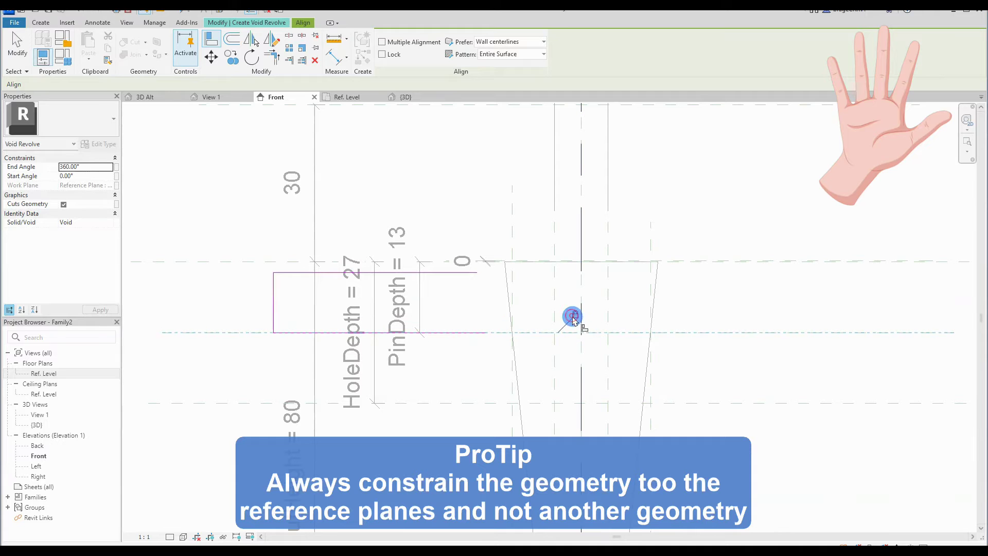
scroll(459, 261, up, 5)
click(394, 311)
click(394, 381)
scroll(515, 359, down, 2)
scroll(516, 337, down, 3)
scroll(474, 322, up, 1)
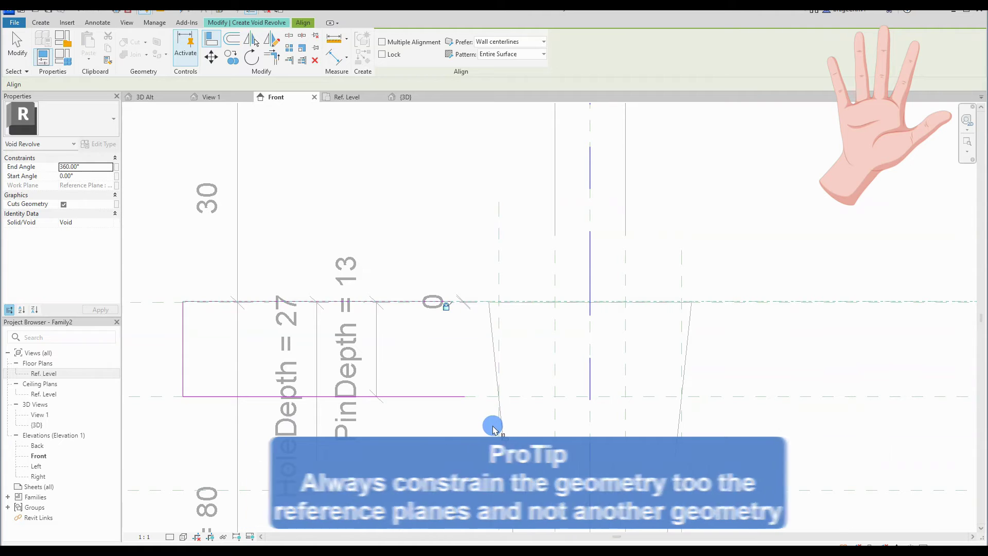
click(463, 395)
click(516, 386)
scroll(555, 280, up, 1)
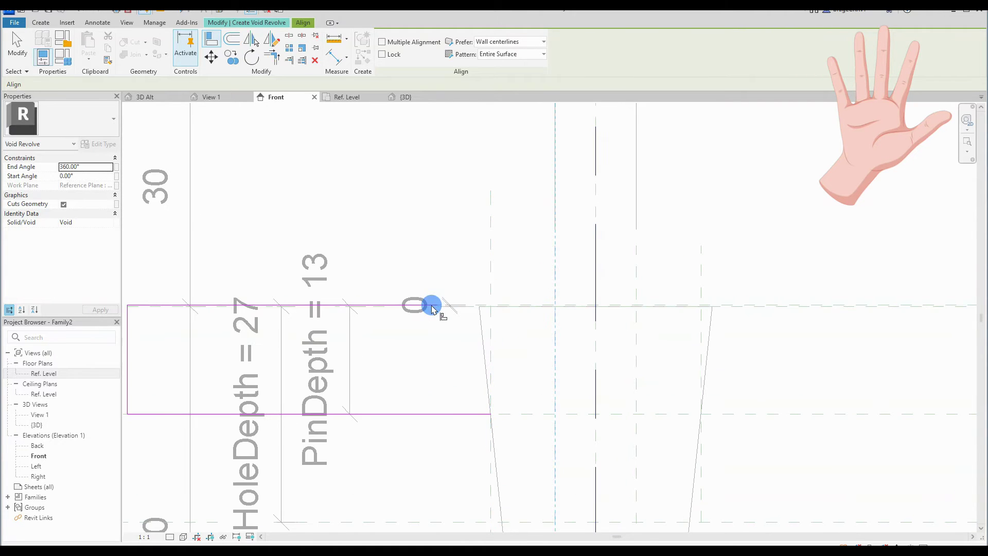
scroll(515, 376, down, 3)
key(Escape)
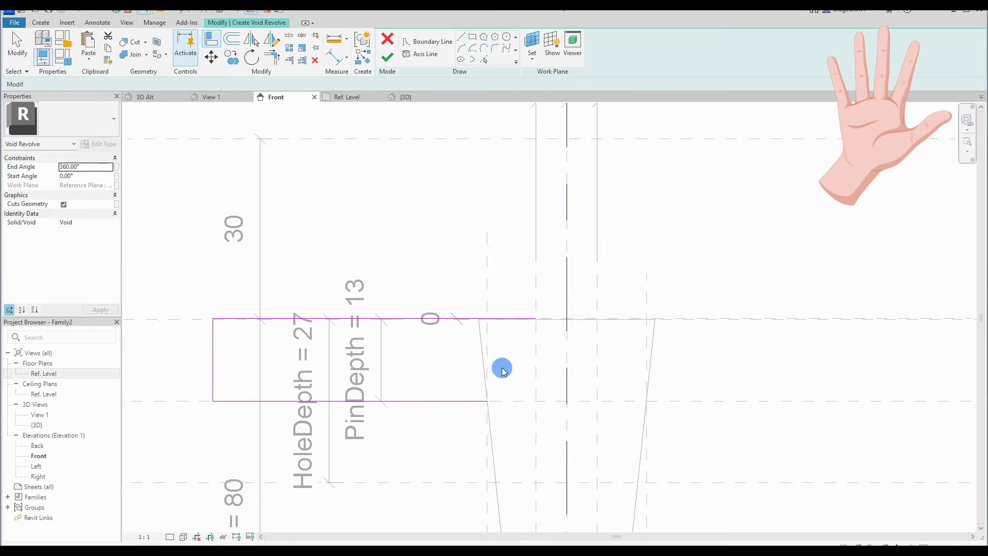
- Add a boundary arc from the top line's end to the lower corner
click(461, 38)
scroll(497, 303, up, 4)
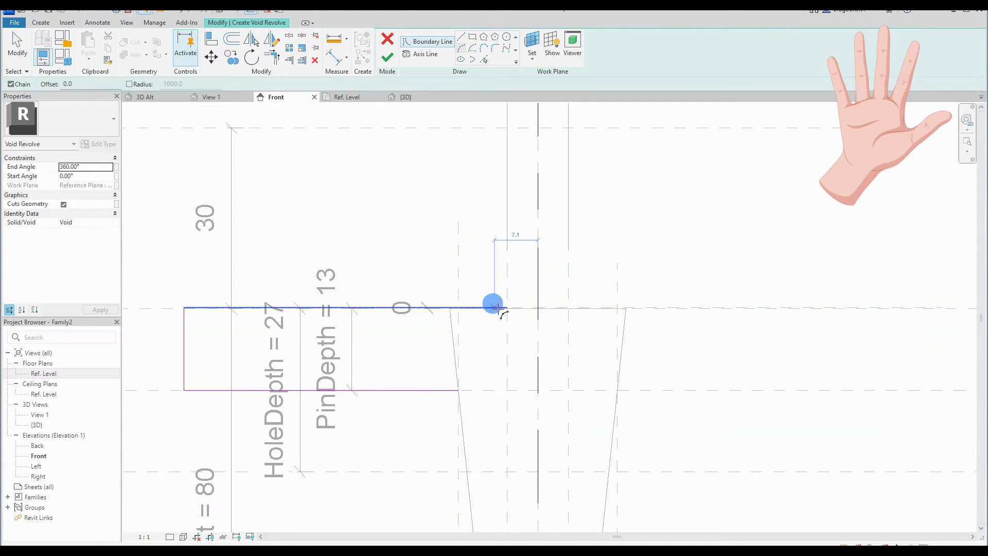
click(513, 307)
click(412, 470)
scroll(435, 360, down, 3)
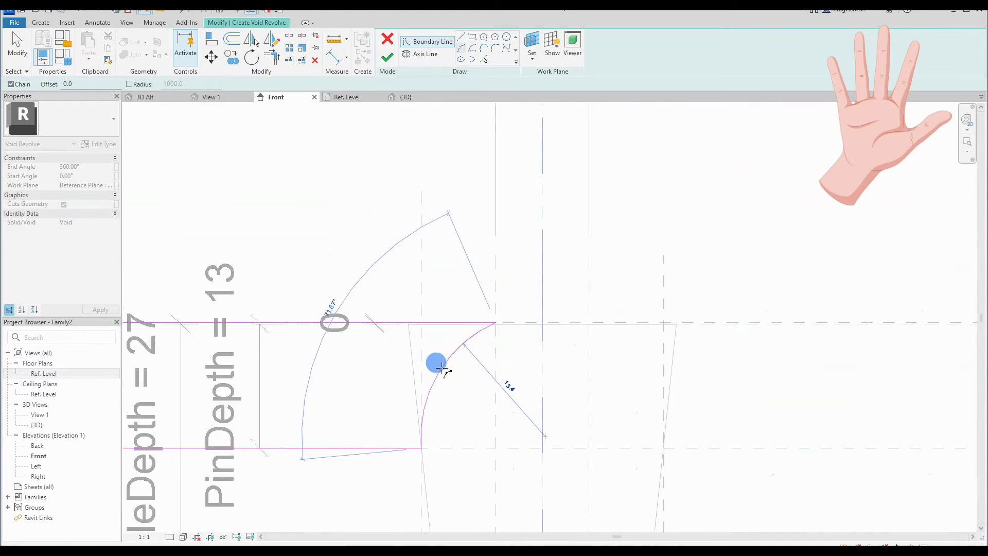
click(440, 309)
key(Escape)
key(Escape)
scroll(393, 275, down, 1)
- Deselect the finished void and inspect the nut in the 3D view
scroll(432, 289, down, 2)
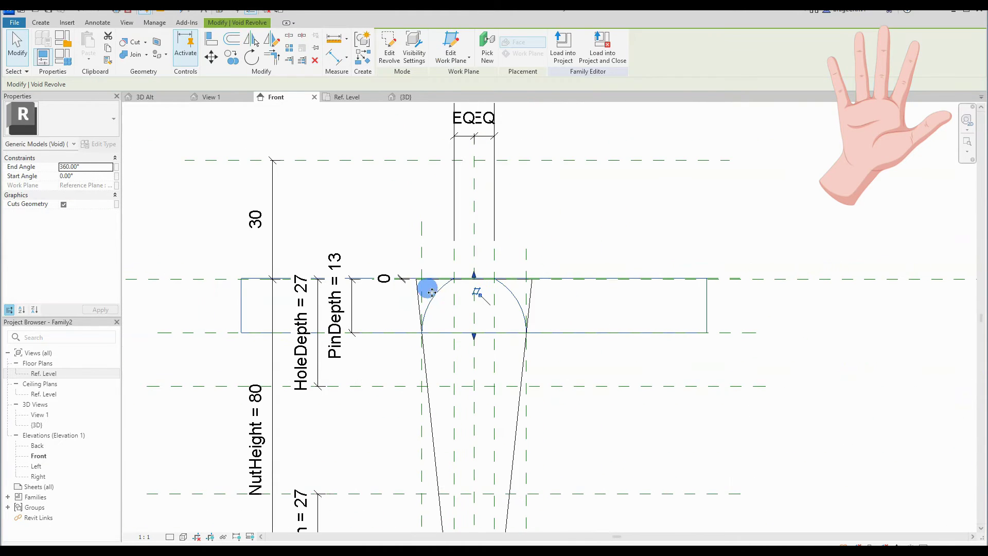
click(399, 240)
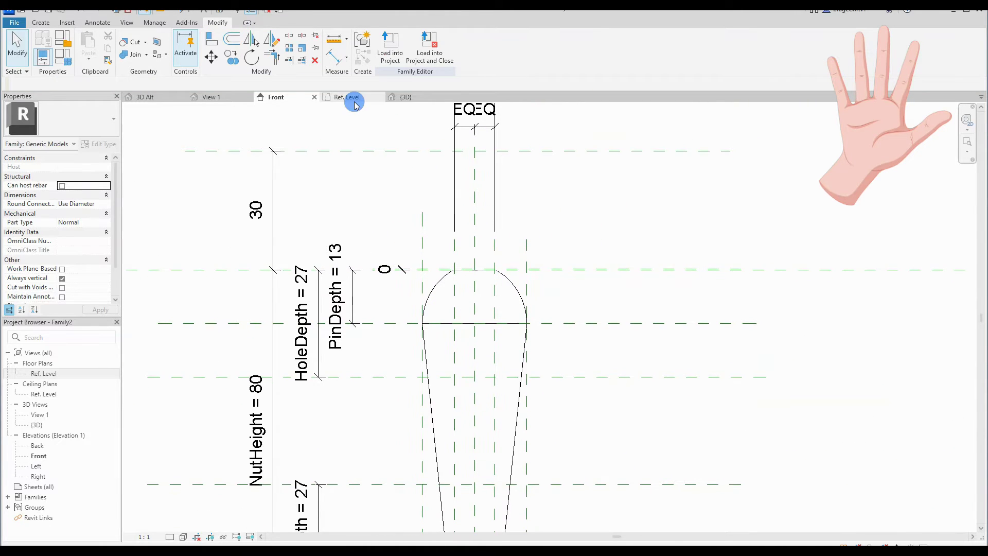
click(406, 97)
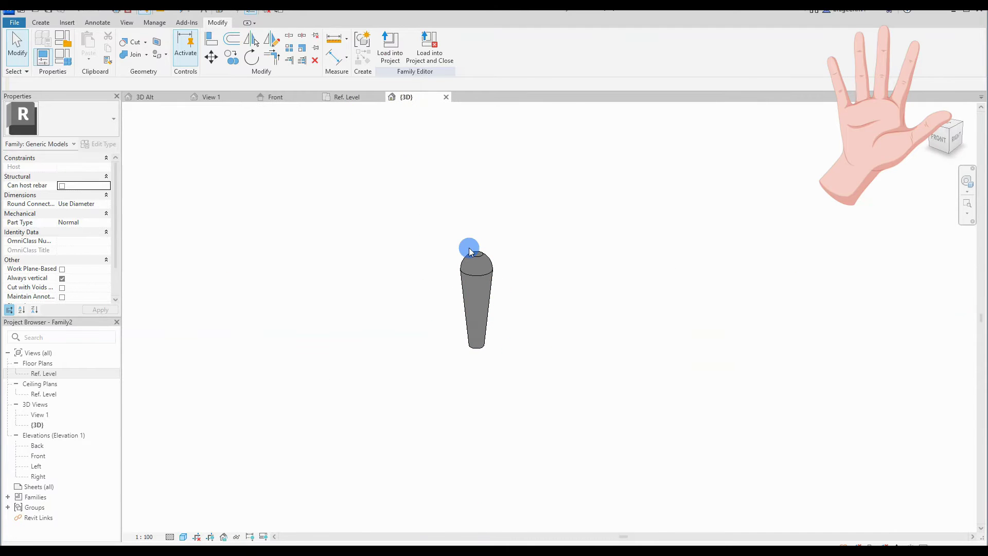
scroll(467, 247, up, 5)
scroll(406, 304, down, 3)
shift+middle_drag(406, 301, 438, 312)
scroll(393, 278, down, 4)
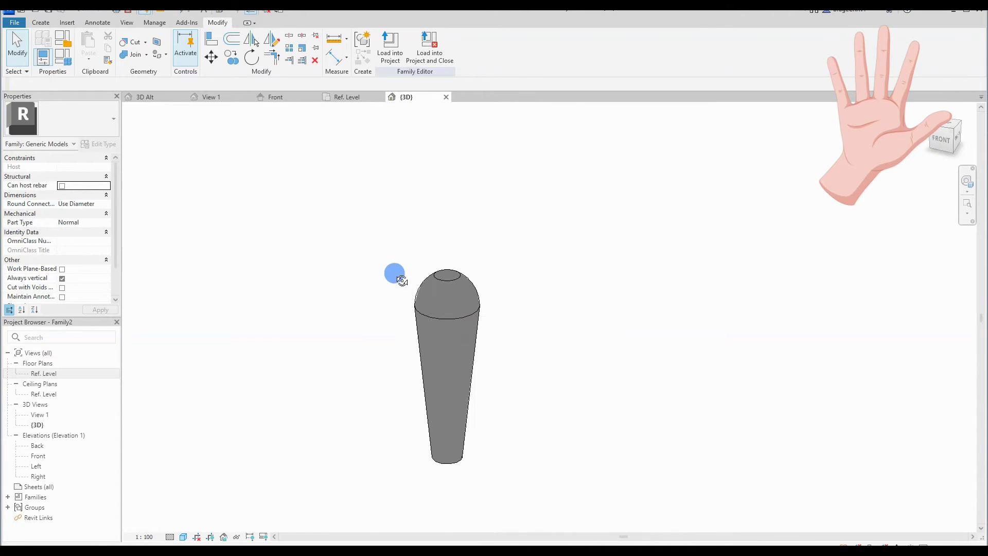
scroll(588, 288, down, 3)
middle_drag(588, 289, 405, 273)
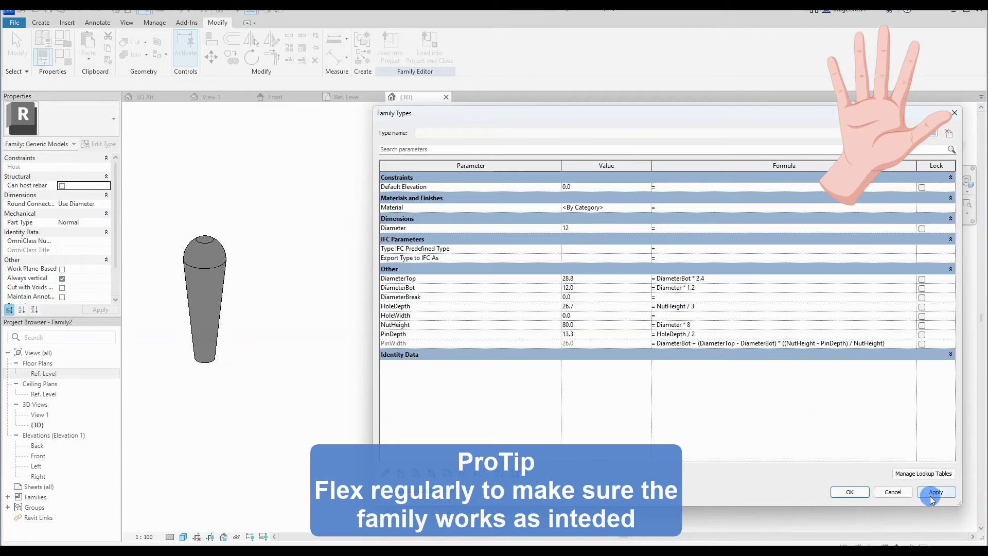
- Apply the recomputed values and set the Diameter parameter to 10
click(932, 496)
click(587, 227)
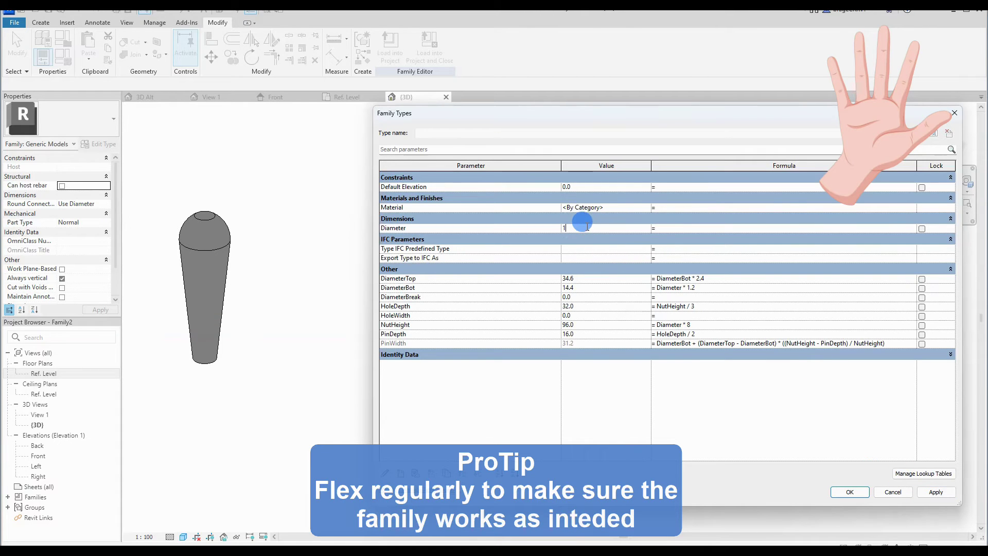
text(10)
click(850, 491)
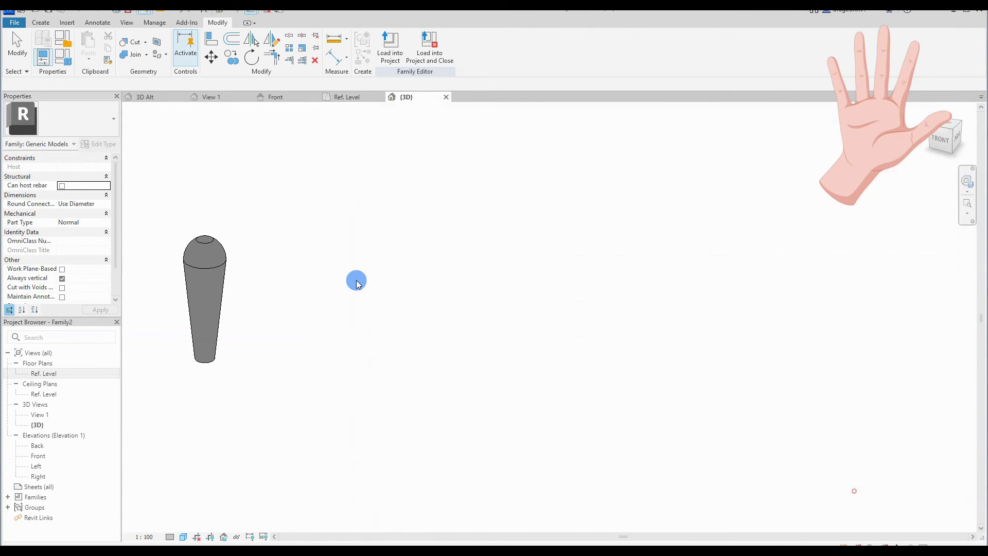
- Return to the Front elevation and show the Void Forms list
click(277, 98)
scroll(578, 247, down, 3)
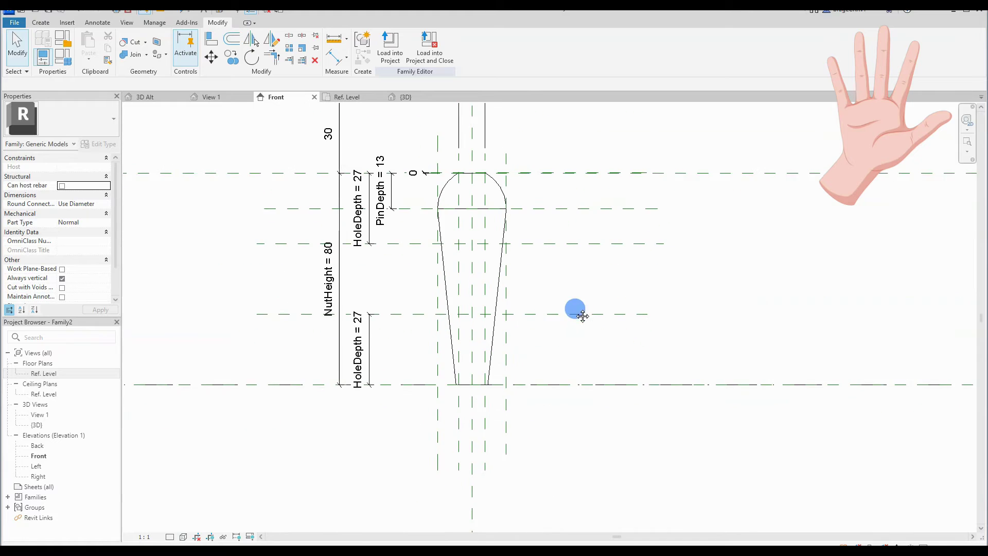
click(203, 46)
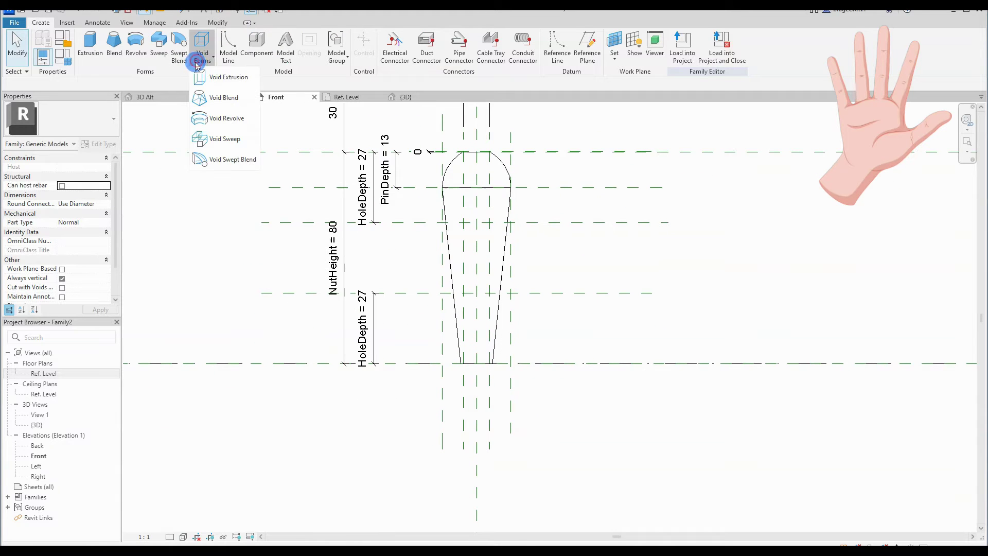
- Sketch a rectangular void extrusion inside the nut
click(228, 83)
click(416, 36)
scroll(468, 399, up, 3)
click(466, 282)
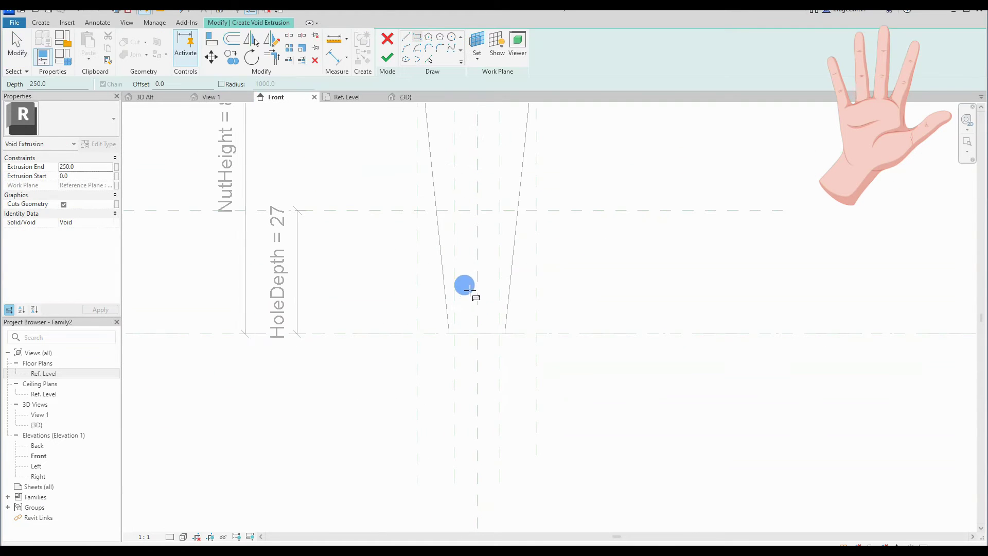
click(489, 361)
middle_drag(489, 360, 490, 365)
- Align the rectangle's top, left, right and bottom edges to the reference planes
key(a)
key(l)
click(388, 214)
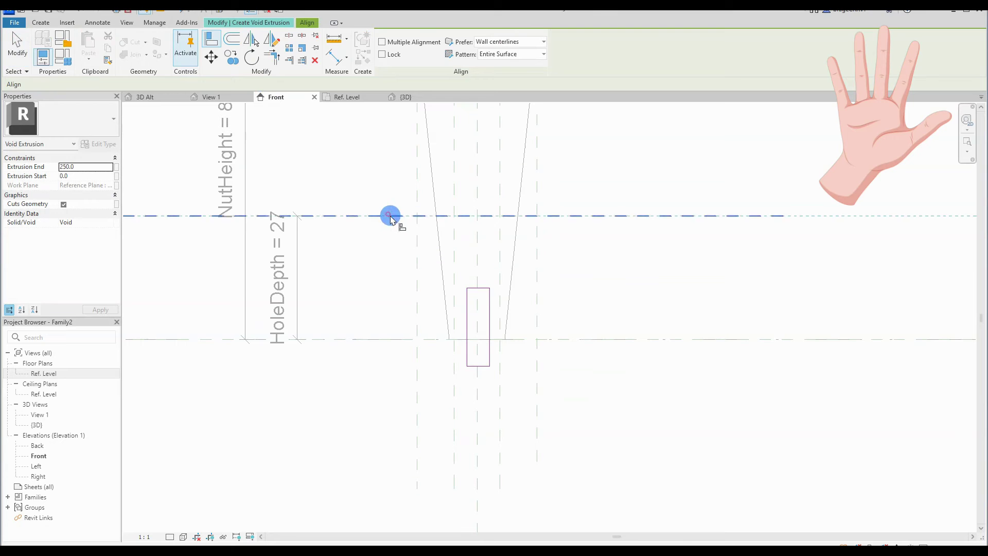
click(476, 288)
click(456, 235)
click(448, 282)
click(502, 246)
click(488, 278)
click(398, 339)
click(471, 366)
key(Escape)
key(Escape)
- Finish the void extrusion and recentre the view on the nut
scroll(304, 159, down, 2)
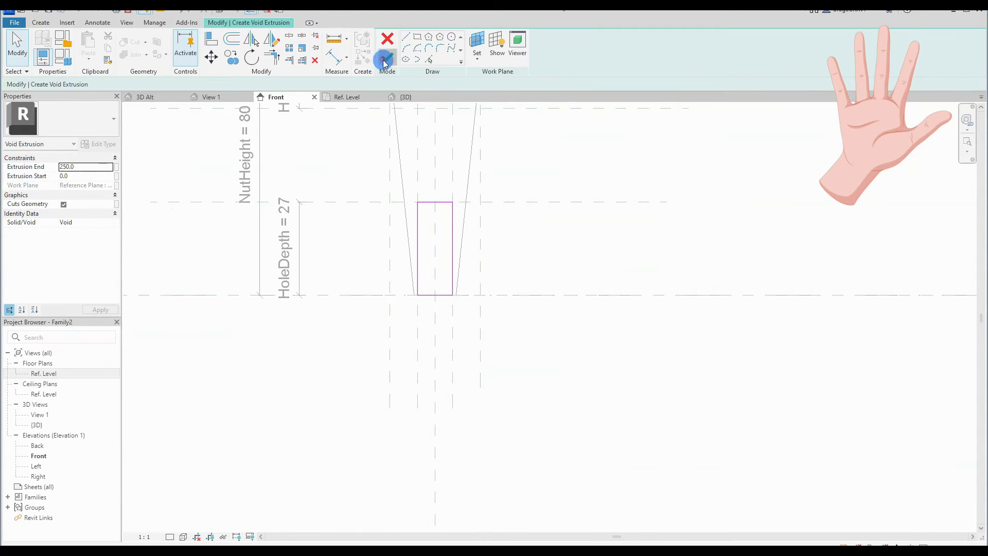
click(384, 60)
scroll(362, 251, down, 2)
key(Escape)
middle_drag(342, 252, 342, 259)
scroll(355, 267, down, 2)
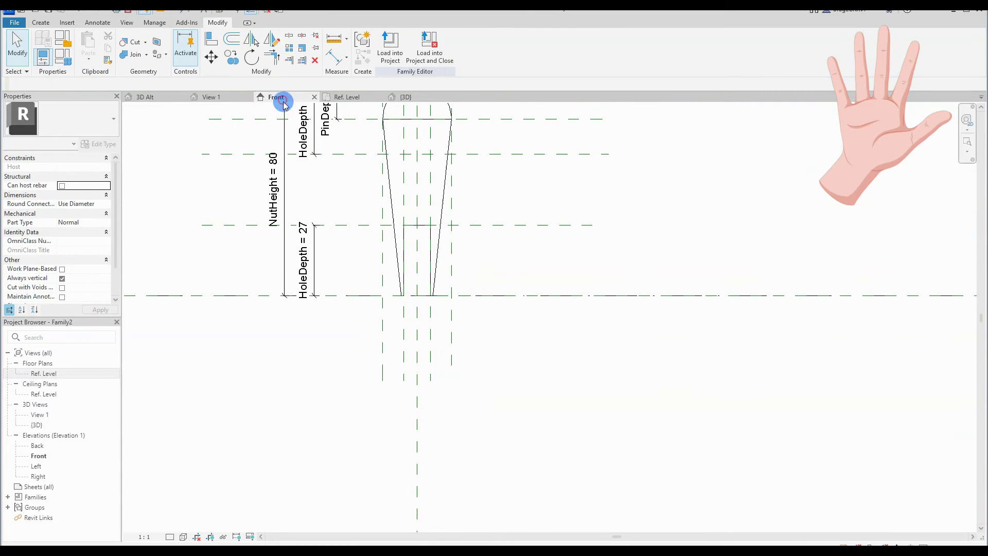
- Mirror a copy of the void across the nut's centre axis
click(410, 290)
scroll(414, 278, up, 4)
key(m)
key(m)
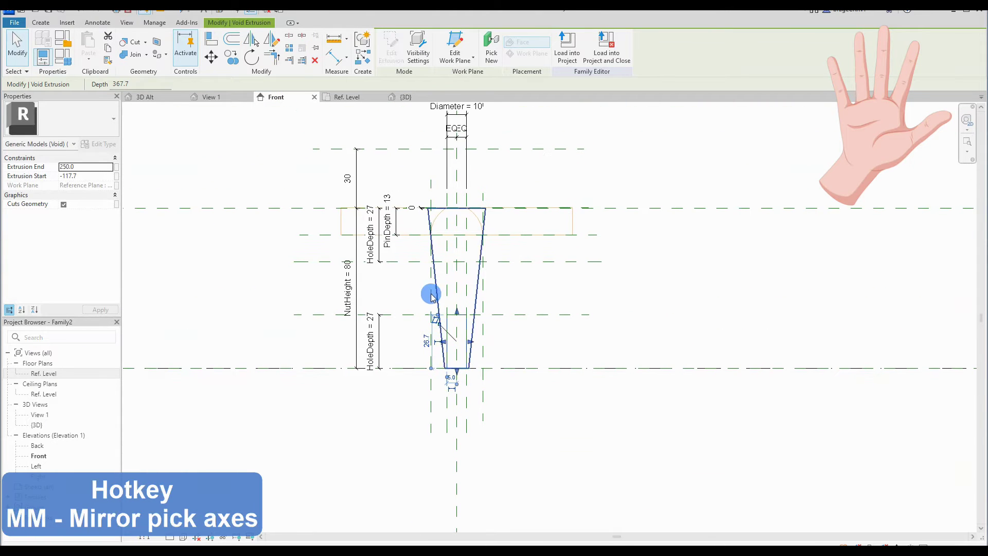
click(390, 300)
scroll(399, 293, up, 2)
- Align and lock the void's edges to the reference line and the PinDepth line
key(a)
key(l)
scroll(463, 223, up, 4)
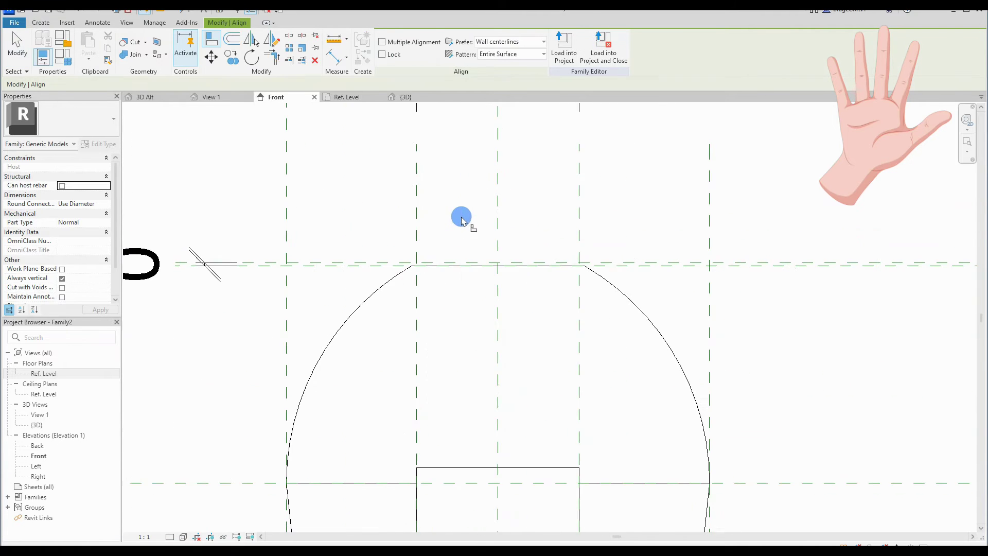
click(470, 261)
click(468, 396)
click(613, 247)
scroll(491, 299, down, 2)
middle_drag(483, 361, 484, 224)
scroll(484, 223, down, 3)
middle_drag(360, 326, 377, 341)
click(386, 318)
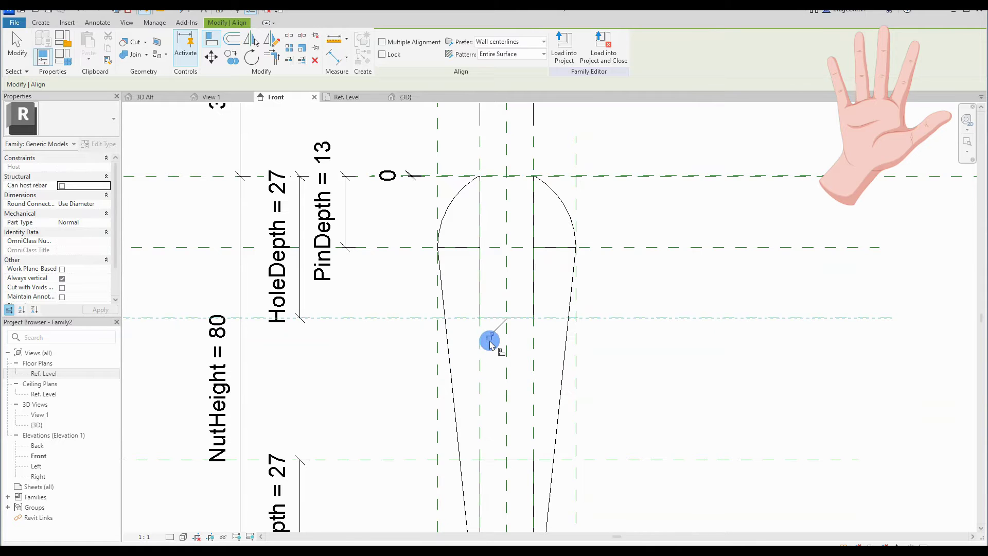
click(489, 338)
middle_drag(488, 311, 483, 347)
key(Escape)
key(Escape)
- Narrow the void, align its right edge to the reference line, and view in 3D
click(475, 261)
drag(471, 284, 514, 283)
key(Escape)
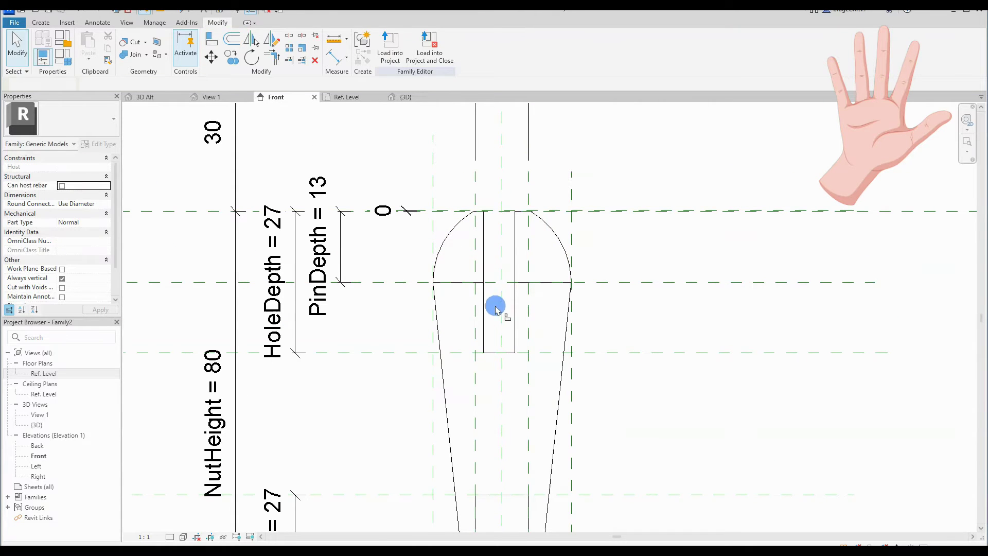
key(a)
key(l)
scroll(472, 253, up, 1)
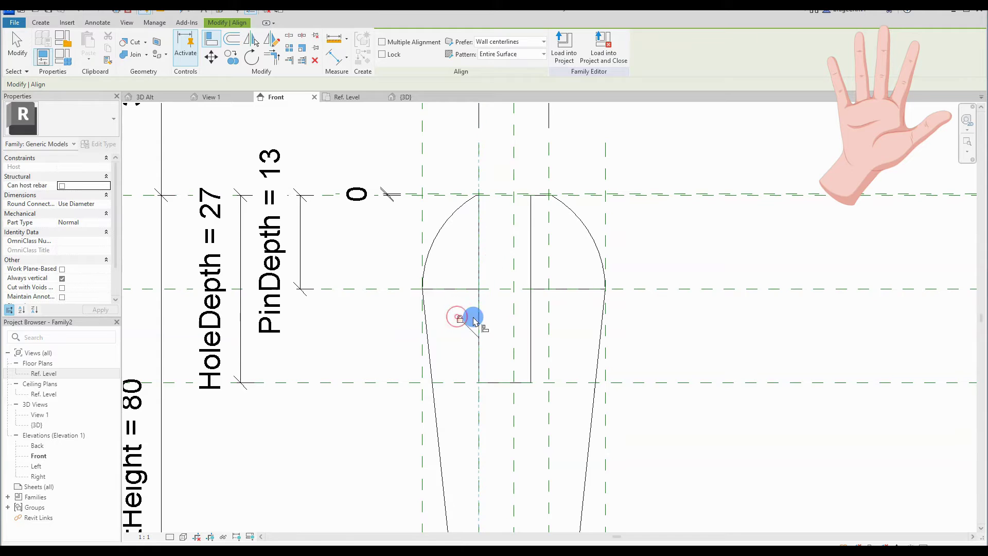
click(529, 260)
key(Escape)
scroll(465, 276, down, 4)
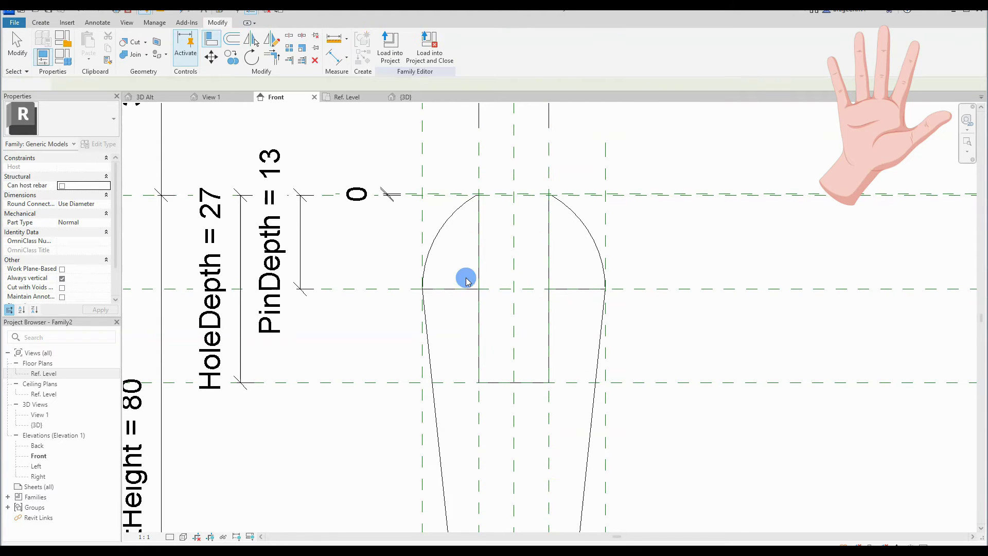
click(406, 96)
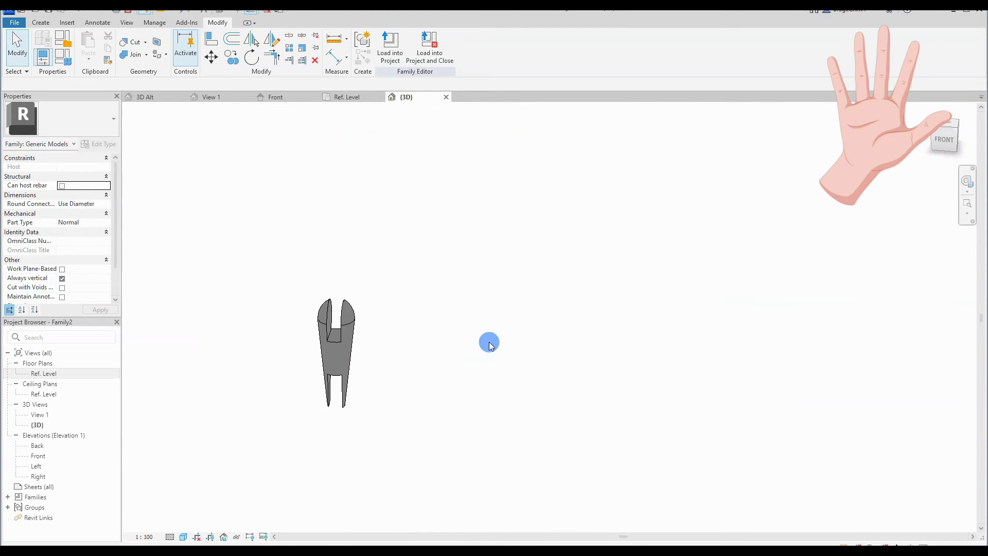
- Flex the slotted nut by applying Diameter 12, then return Diameter to 10 and close Family Types
shift+middle_drag(388, 402, 377, 353)
middle_drag(439, 384, 324, 322)
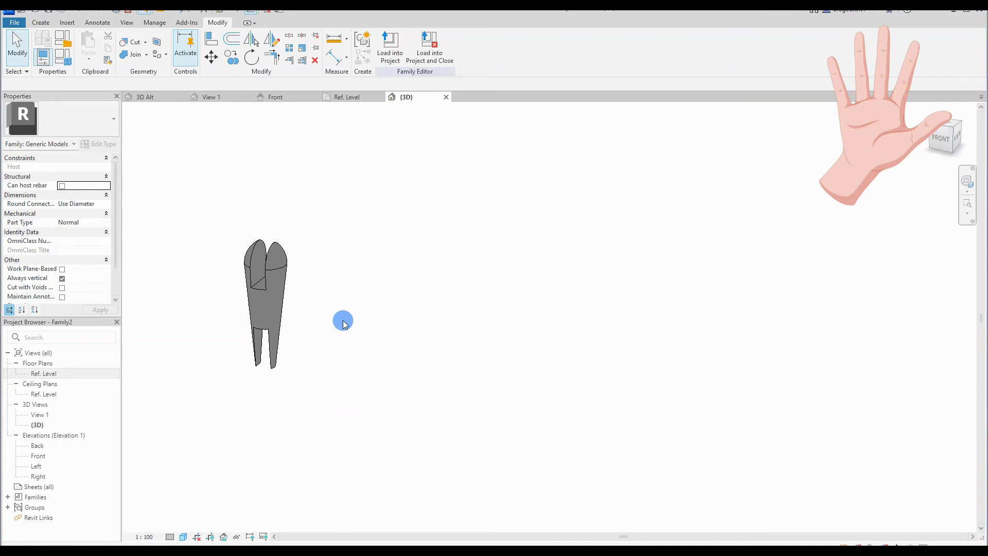
click(73, 65)
click(587, 228)
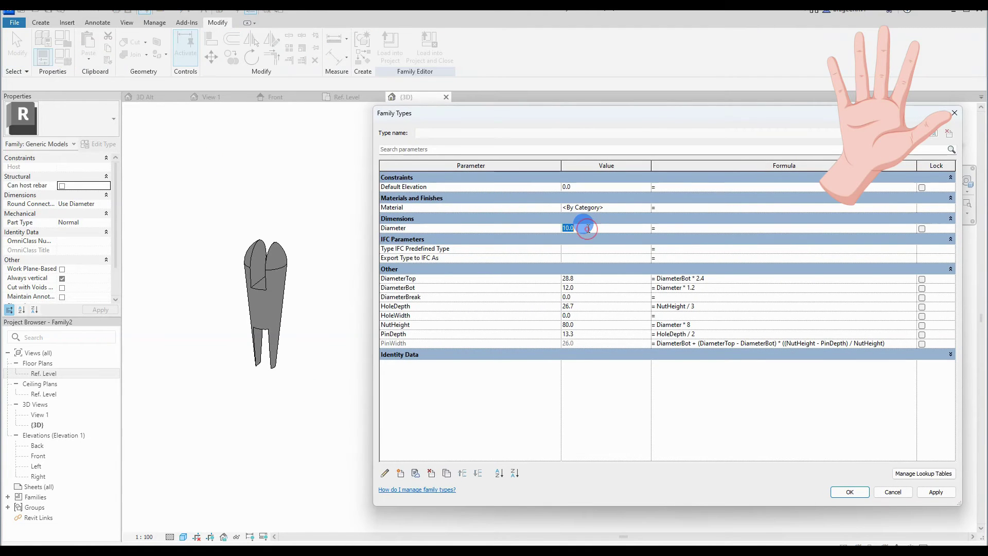
click(931, 493)
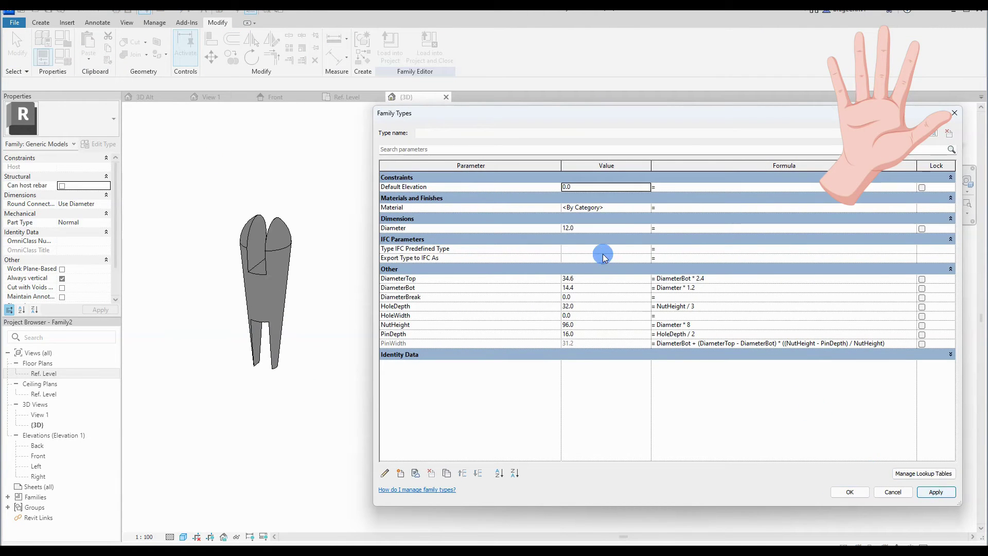
click(585, 228)
text(1)
click(929, 493)
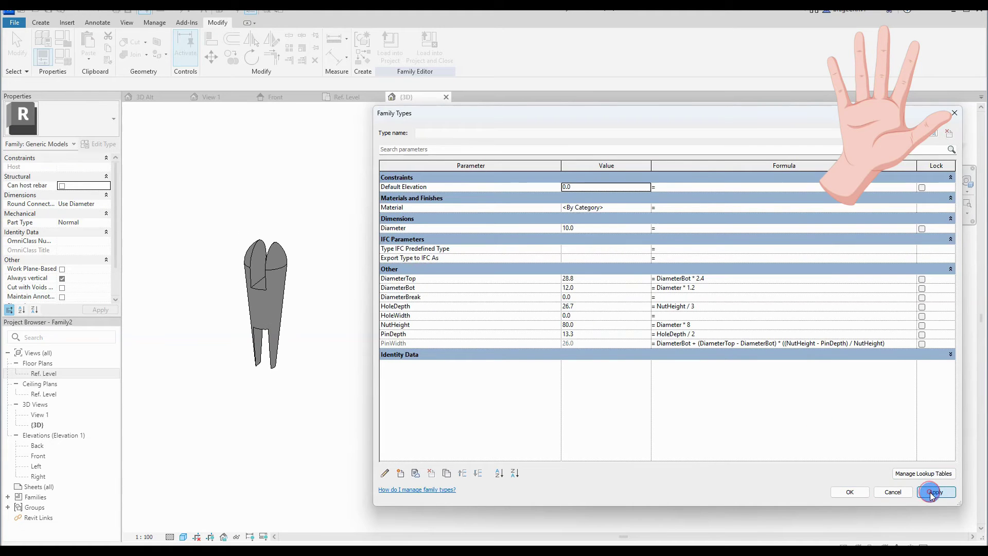
click(849, 492)
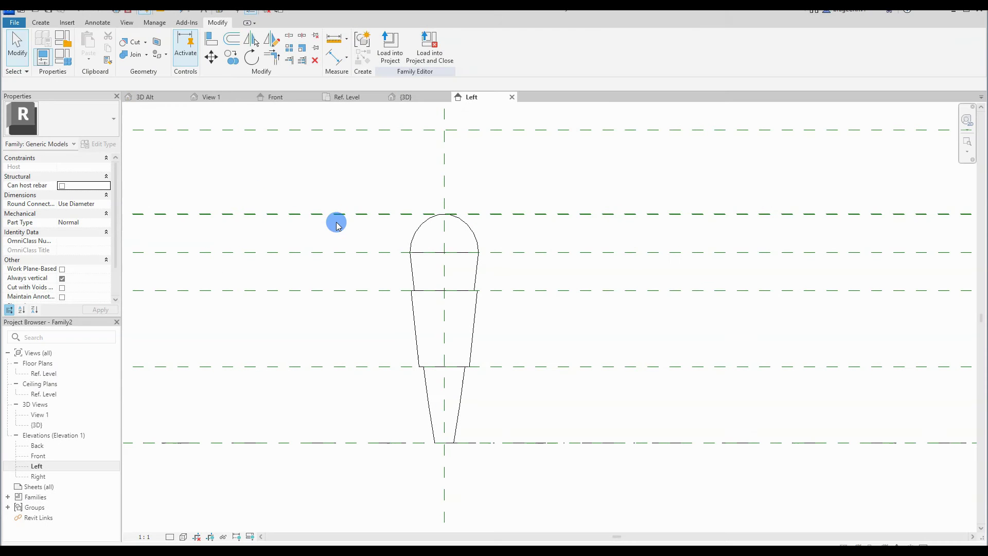
- Create a new family from the Metric Generic Model.rft template
scroll(409, 313, down, 7)
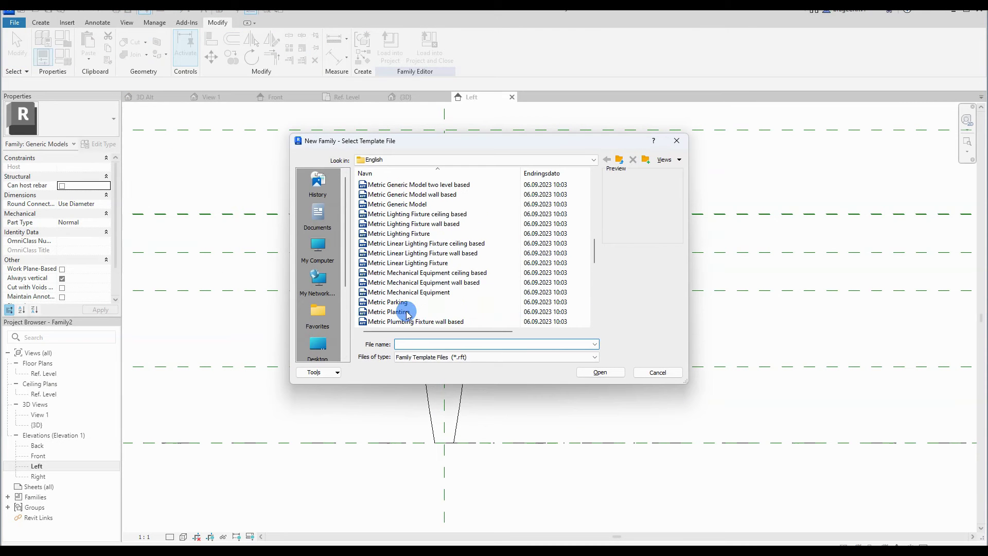
click(406, 312)
scroll(412, 306, down, 1)
click(418, 292)
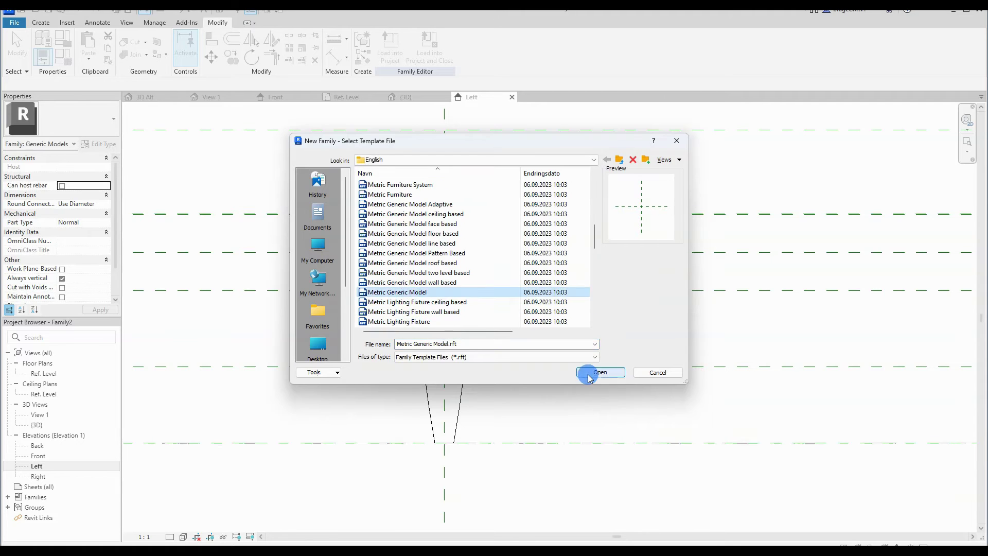
click(597, 371)
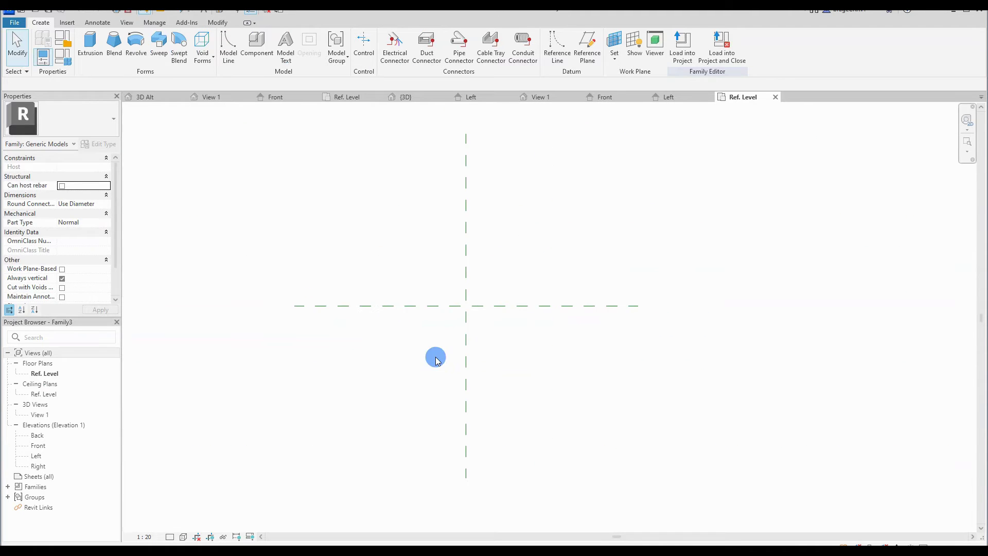
- Sketch a circular extrusion centred on the reference plane intersection
click(90, 44)
click(451, 36)
click(451, 303)
click(478, 325)
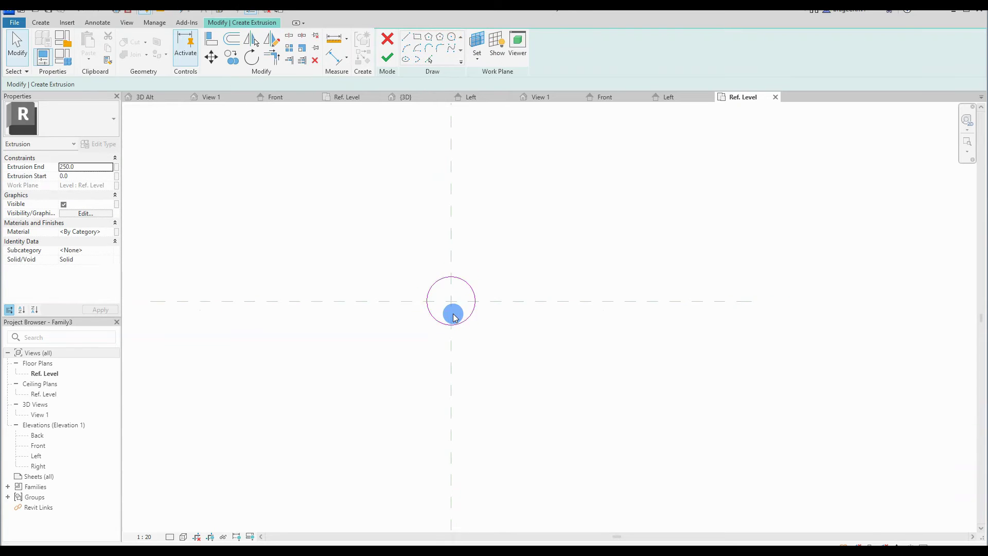
scroll(455, 315, up, 1)
- Place a diameter dimension (ø 320) on the sketch circle
click(97, 22)
click(114, 46)
click(407, 270)
click(422, 279)
key(Escape)
click(419, 272)
click(340, 258)
click(122, 96)
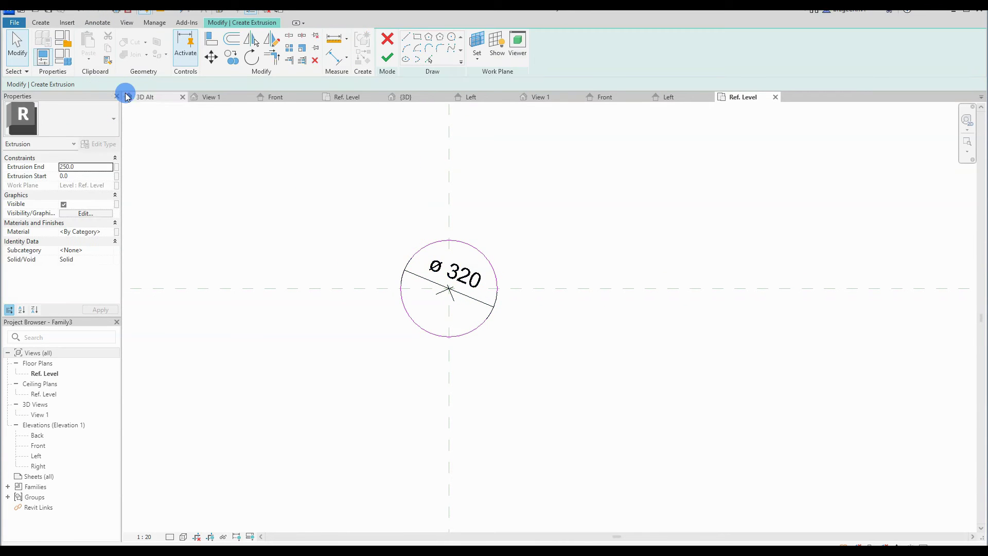
- Label the ø 320 dimension with a new Diameter type parameter
click(421, 272)
click(484, 51)
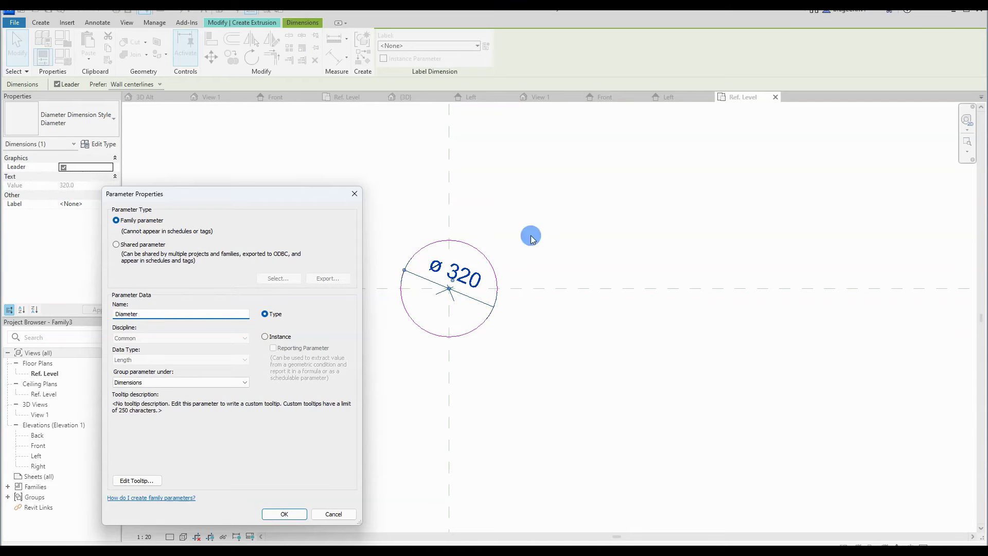
click(268, 509)
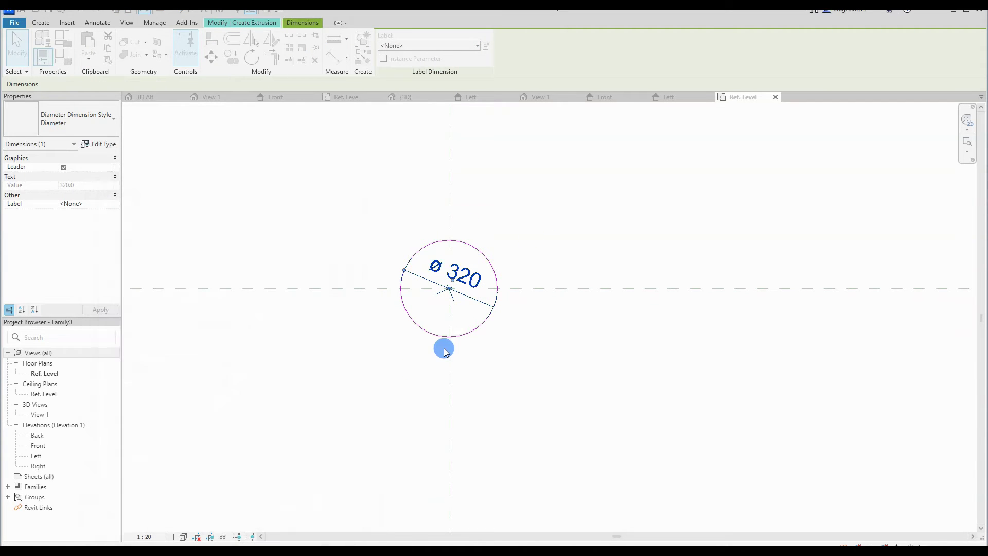
click(442, 348)
- Set Diameter to 10 in Family Types
key(f)
key(t)
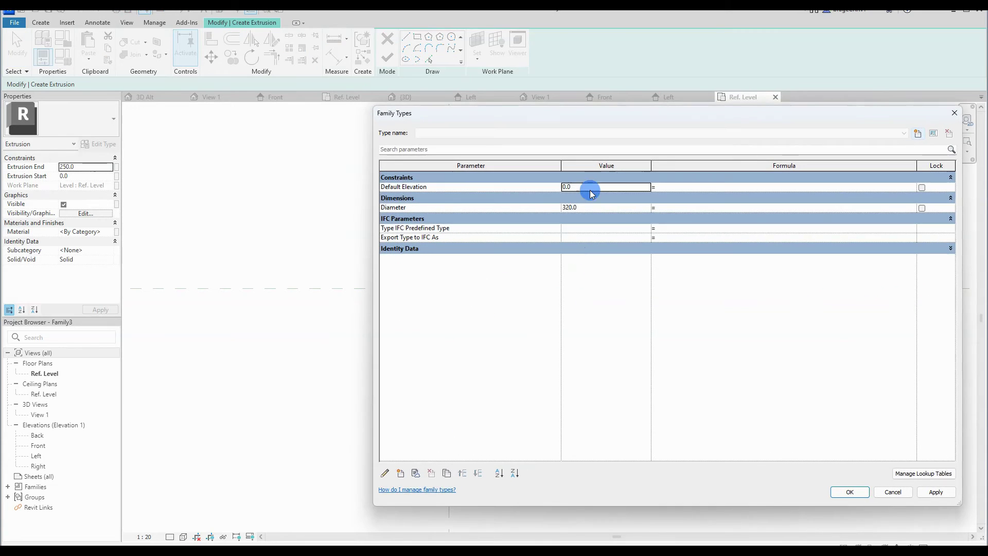
click(935, 492)
click(855, 497)
- Set the view scale to 1:1 and finish the circular extrusion
click(135, 535)
click(161, 388)
click(413, 358)
scroll(448, 286, up, 9)
click(388, 58)
click(395, 367)
click(395, 368)
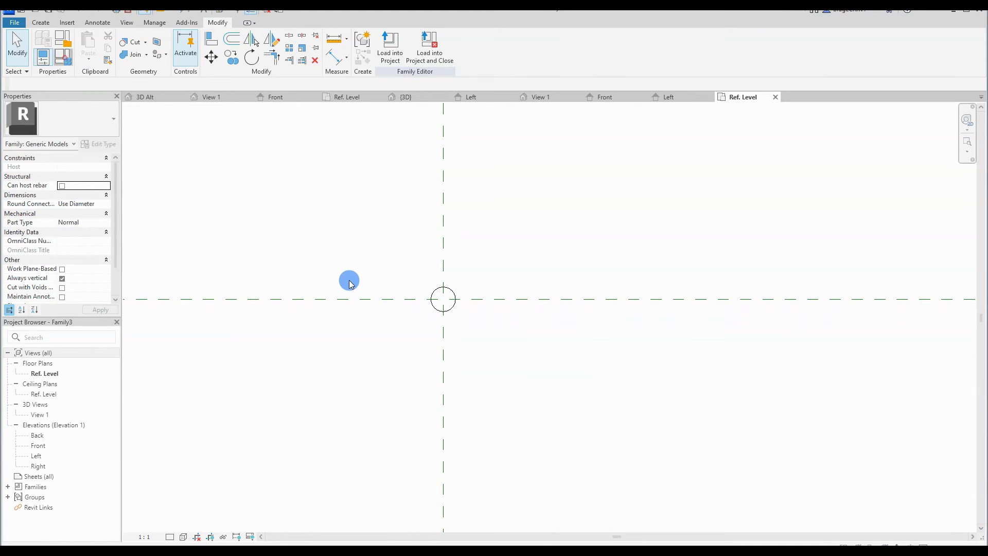
- Add a PinWidth type parameter with value 20, then open the Left elevation
click(62, 57)
click(400, 473)
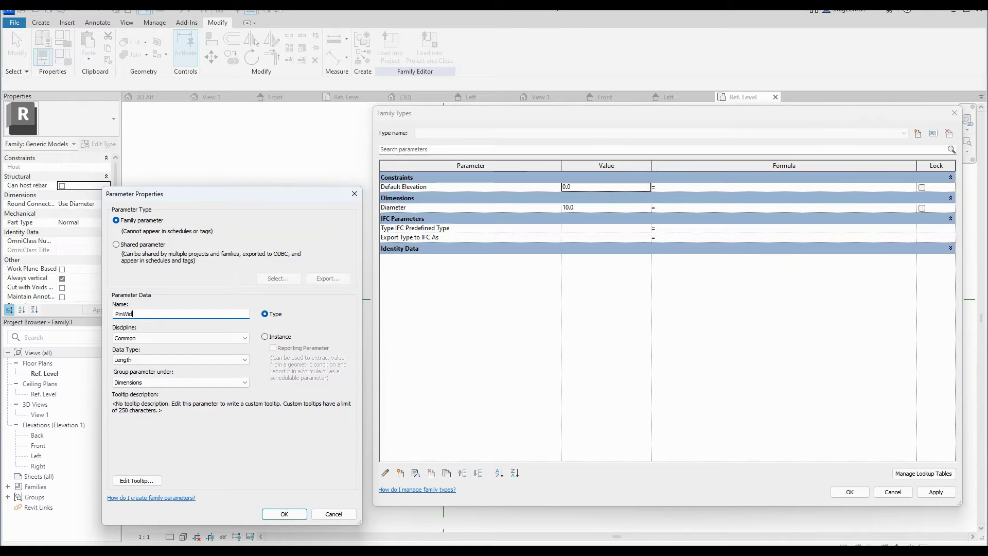
click(284, 513)
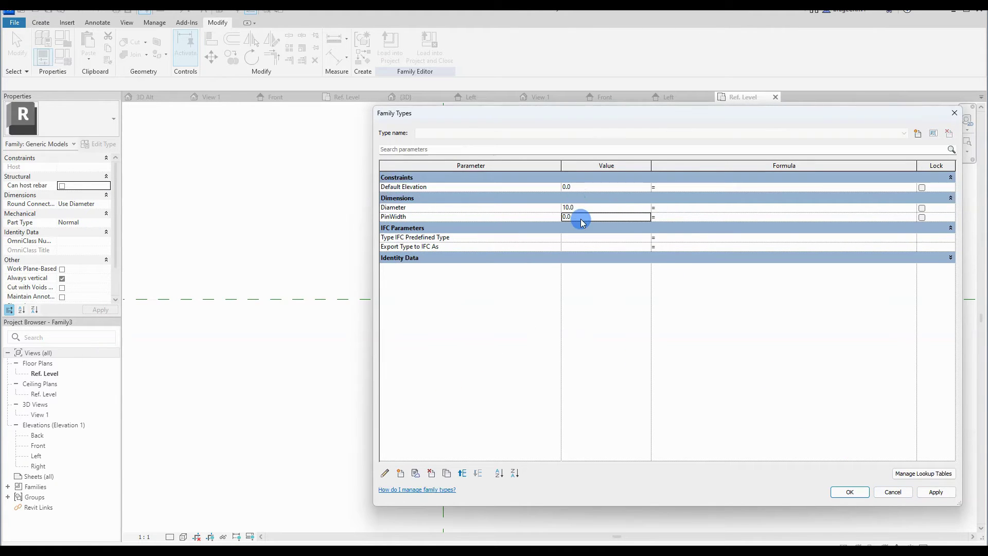
click(929, 491)
click(849, 491)
double_click(37, 455)
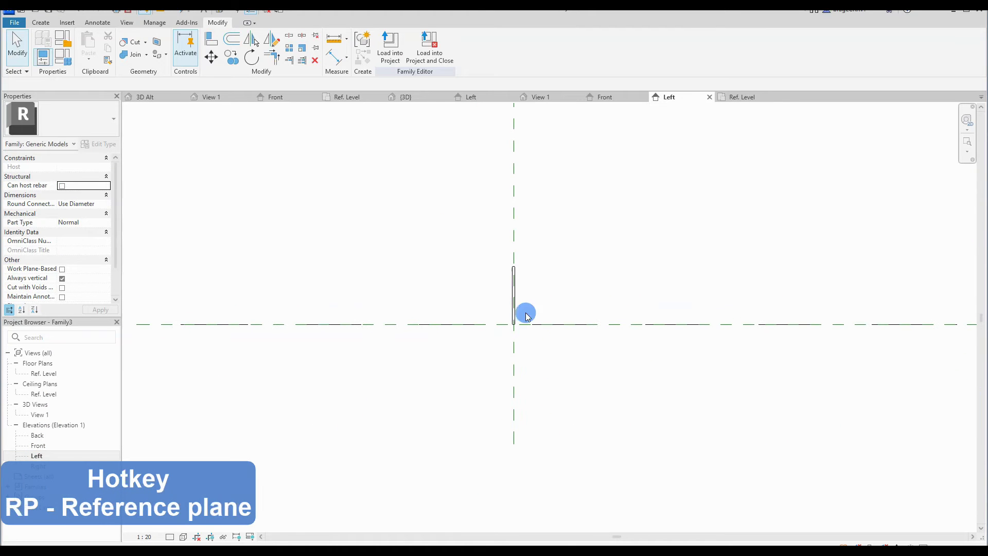
- Draw two reference planes either side of centre and dimension them EQ
key(r)
key(p)
click(434, 288)
click(419, 355)
key(Escape)
key(Escape)
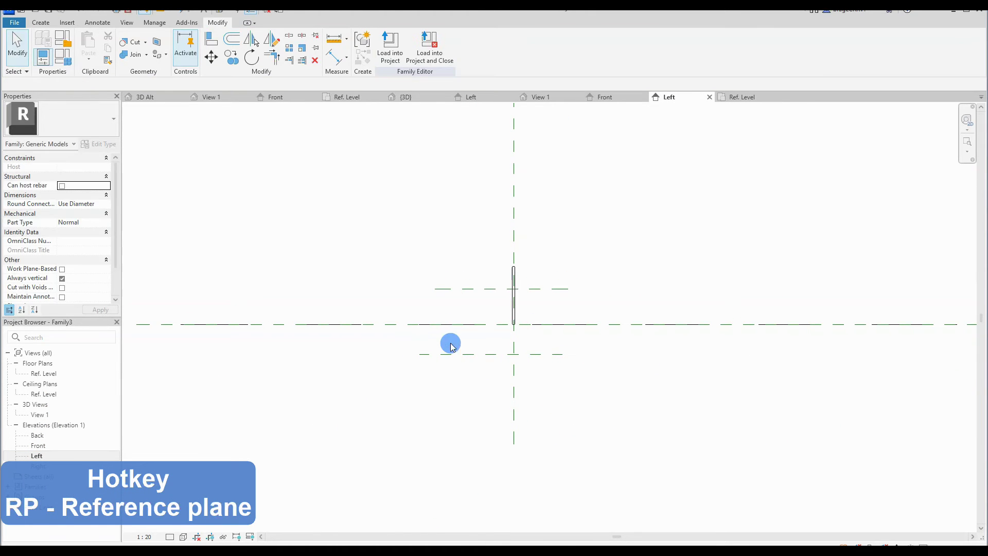
key(d)
key(i)
click(482, 290)
click(482, 324)
click(482, 354)
click(479, 338)
click(416, 321)
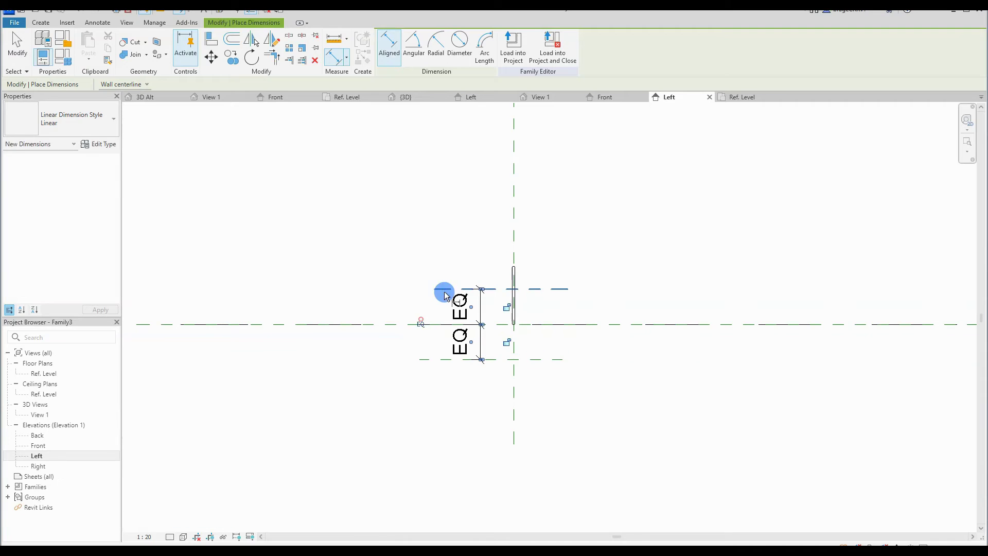
click(443, 290)
- Add an overall dimension across the pin and label it PinWidth
click(439, 360)
click(437, 338)
key(Escape)
key(Escape)
click(437, 338)
click(414, 46)
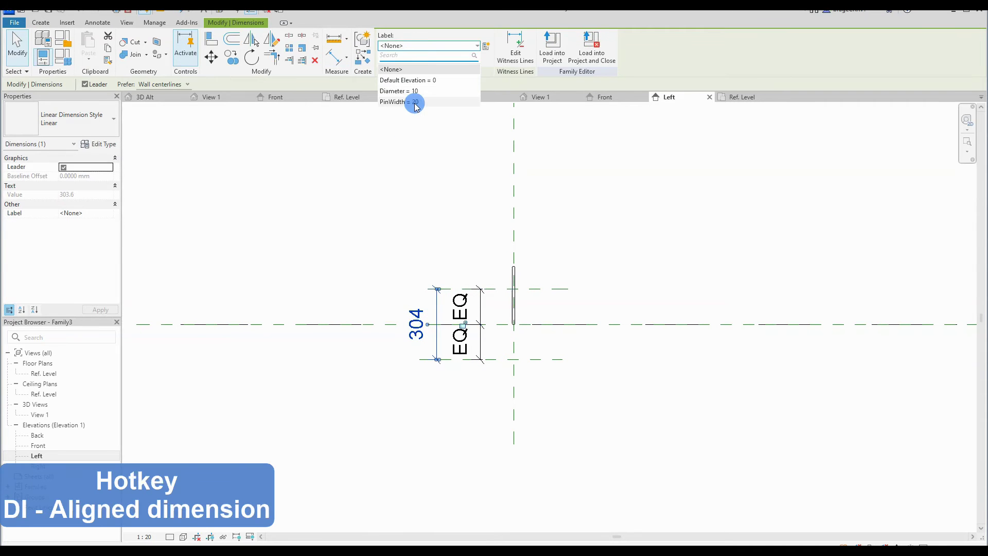
click(414, 103)
key(Escape)
- Set scale 1:1 and align the pin's bottom and top edges to the reference planes
scroll(490, 335, up, 3)
click(144, 537)
click(165, 392)
scroll(591, 319, up, 2)
key(a)
key(l)
click(444, 320)
click(492, 310)
scroll(422, 279, down, 2)
click(467, 173)
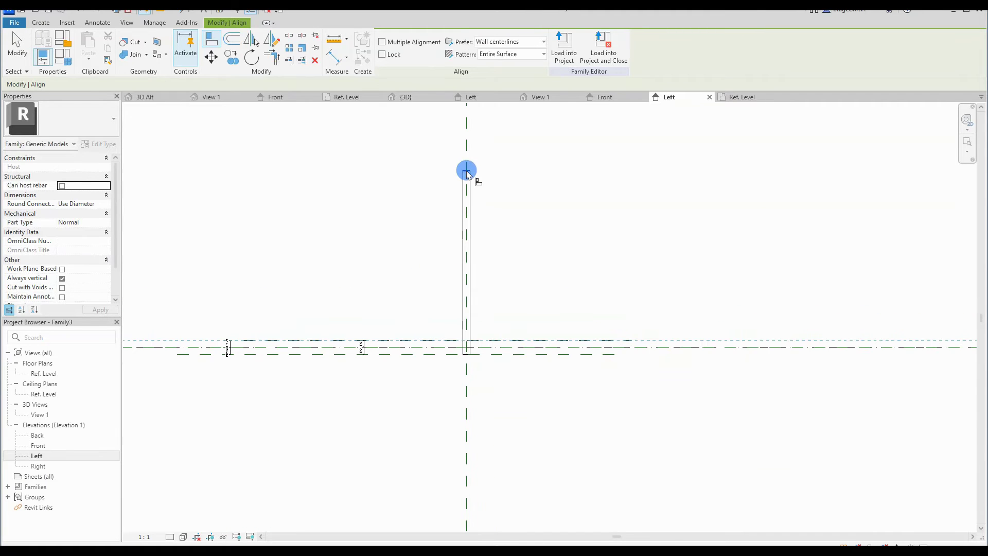
key(Escape)
key(Escape)
- Nudge the EQ dimension slightly to the right
scroll(463, 398, up, 2)
middle_drag(424, 390, 470, 395)
scroll(470, 391, down, 1)
click(517, 310)
click(461, 379)
scroll(459, 380, down, 1)
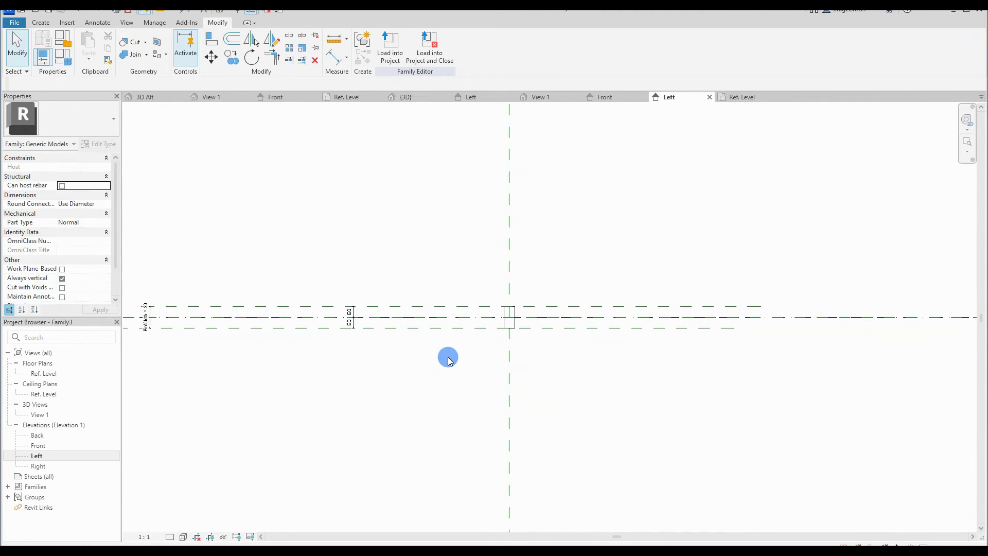
scroll(446, 369, up, 1)
click(343, 308)
drag(482, 309, 487, 312)
click(442, 382)
- Check the PinWidth dimension and make the family Work Plane-Based in Properties
middle_drag(198, 361, 260, 362)
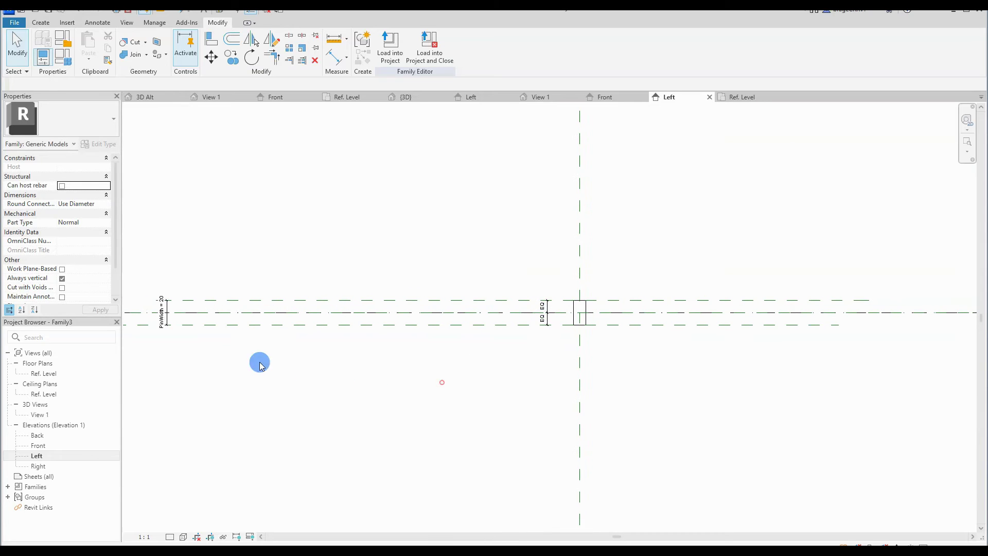
click(172, 309)
click(519, 309)
scroll(496, 287, up, 3)
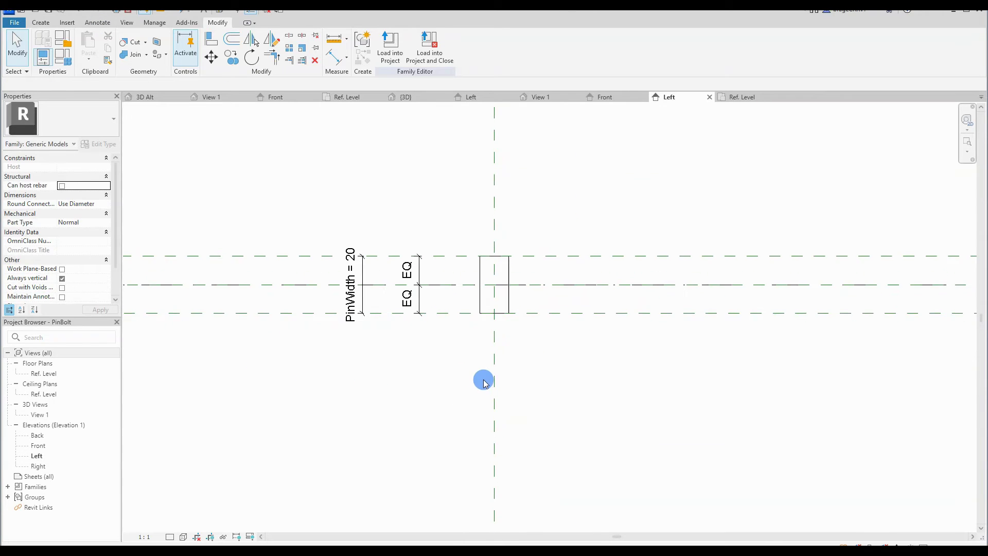
middle_drag(484, 382, 478, 390)
click(260, 351)
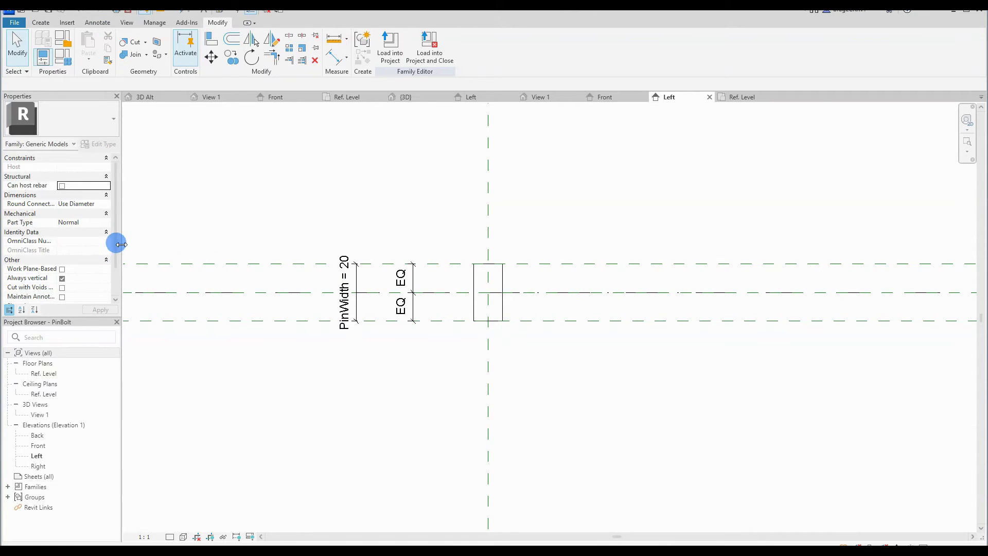
drag(121, 243, 191, 244)
click(98, 279)
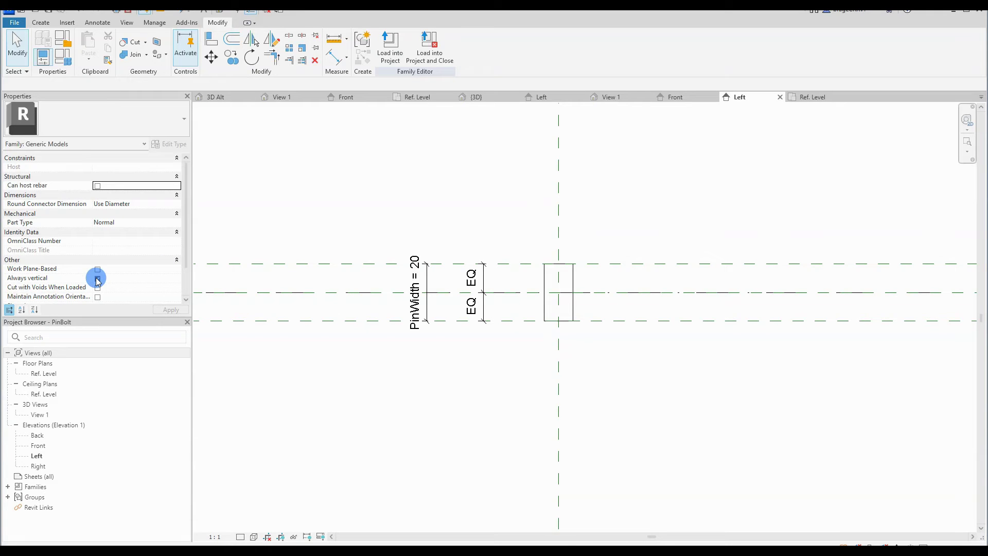
- Load PinBolt into the nut family and place an instance on the work plane
click(385, 58)
click(475, 358)
double_click(49, 528)
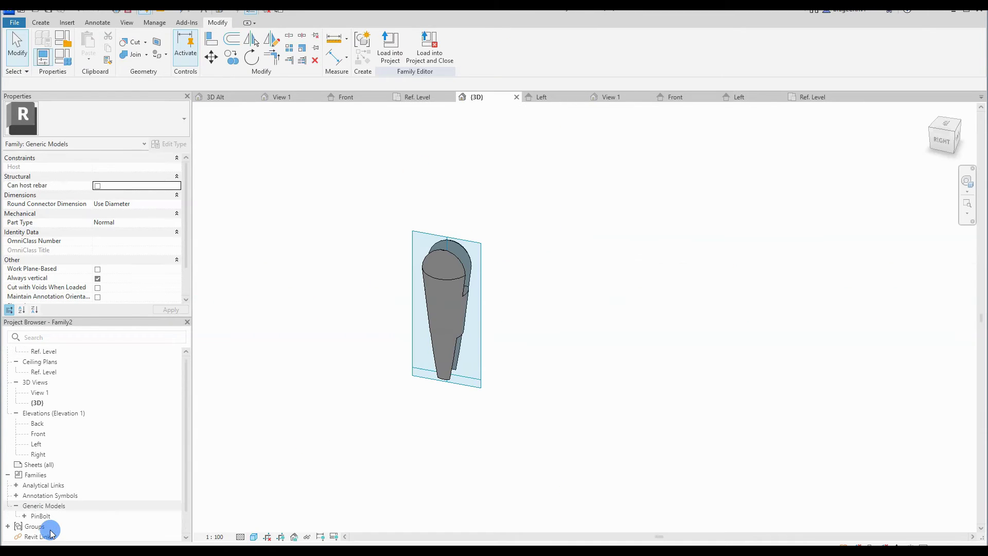
double_click(32, 519)
drag(34, 523, 411, 326)
click(457, 296)
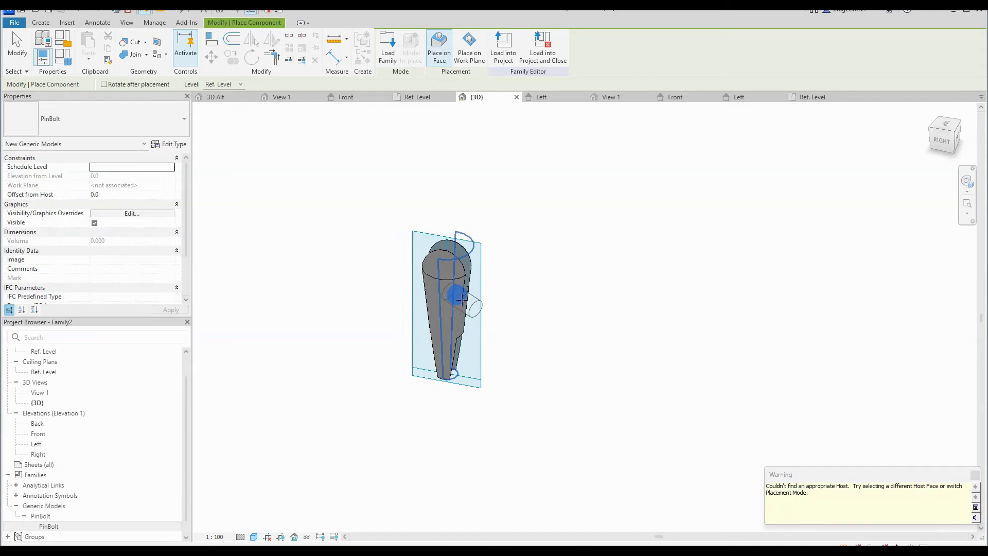
shift+middle_drag(458, 306, 425, 312)
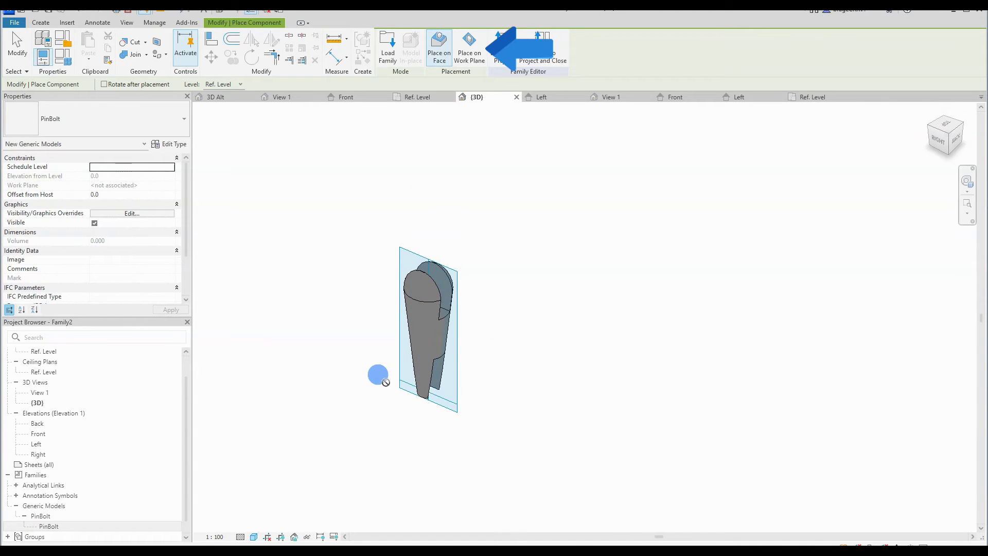
shift+middle_drag(402, 380, 443, 293)
click(469, 46)
key(Escape)
key(Escape)
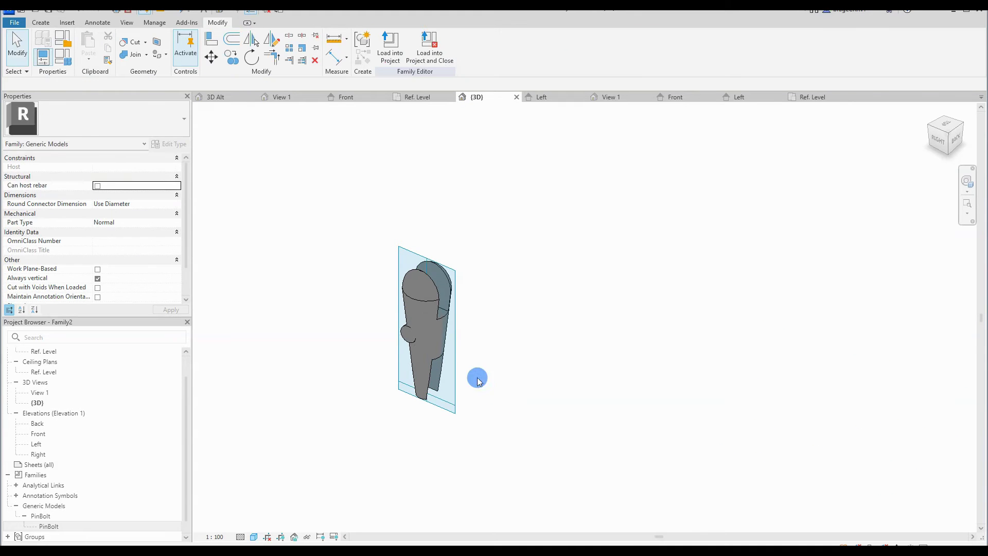
- In the Left elevation, align the pin's centre to the hole's reference plane, then open Front
click(550, 96)
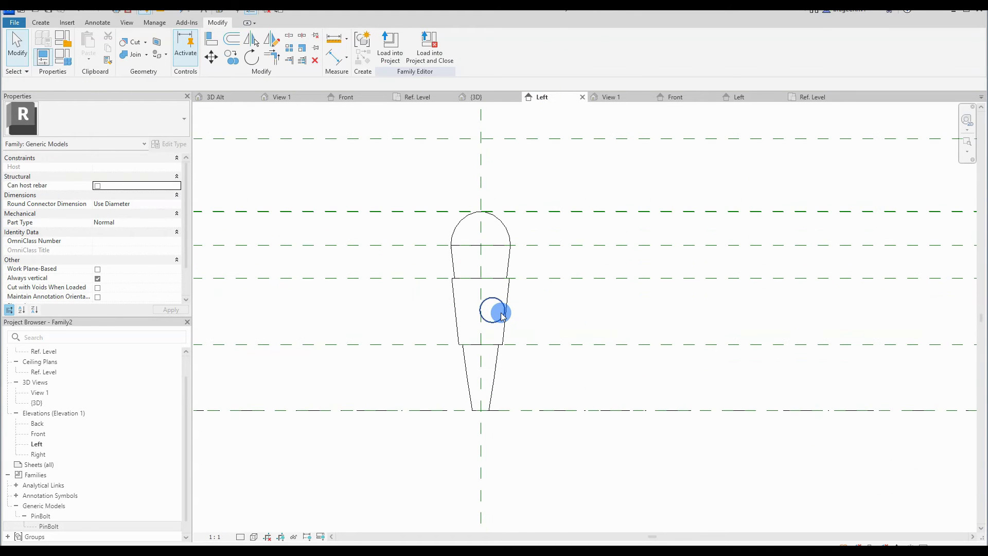
key(a)
key(l)
click(535, 245)
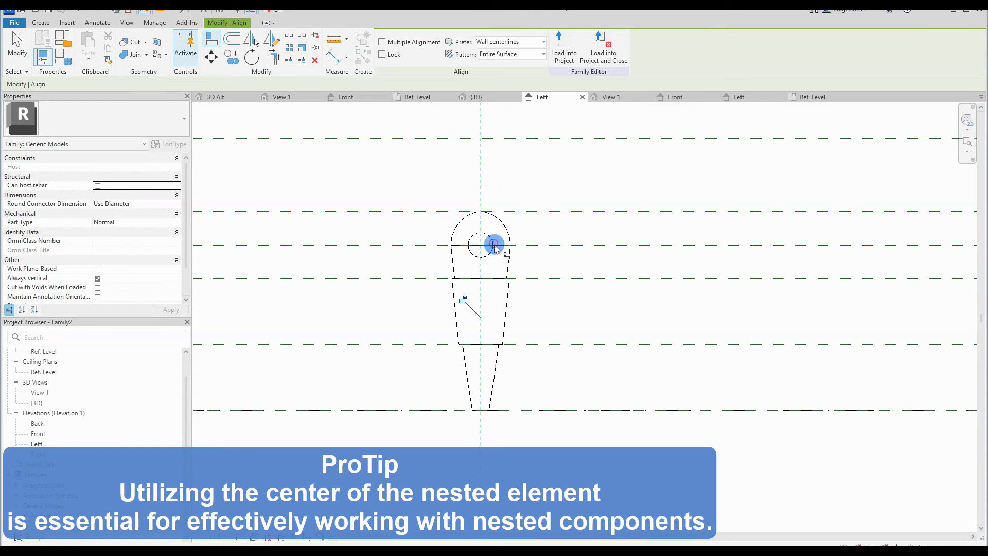
key(Escape)
scroll(401, 323, down, 1)
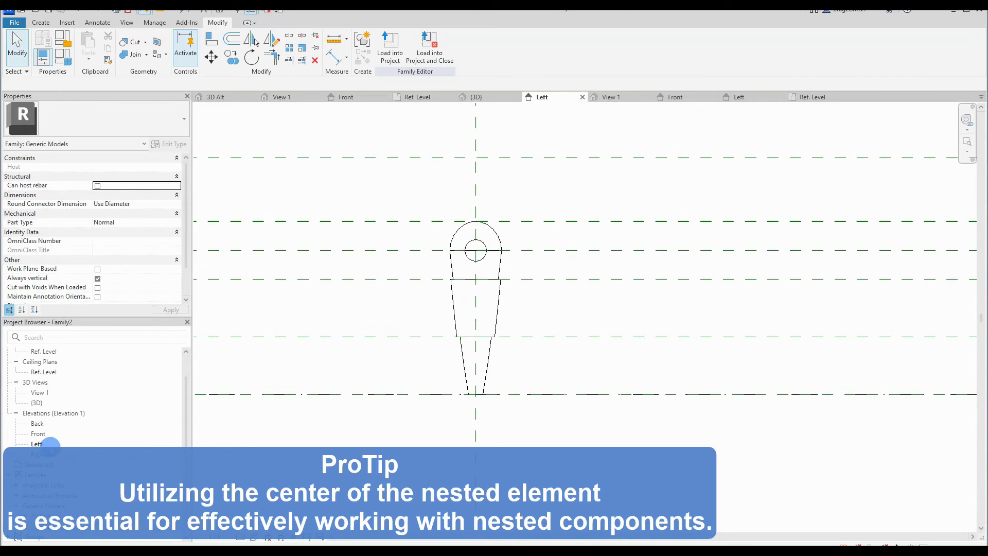
click(46, 429)
double_click(45, 432)
- In PinBolt's Type Properties, associate its Diameter and PinWidth with the nut's matching parameters
scroll(540, 284, up, 2)
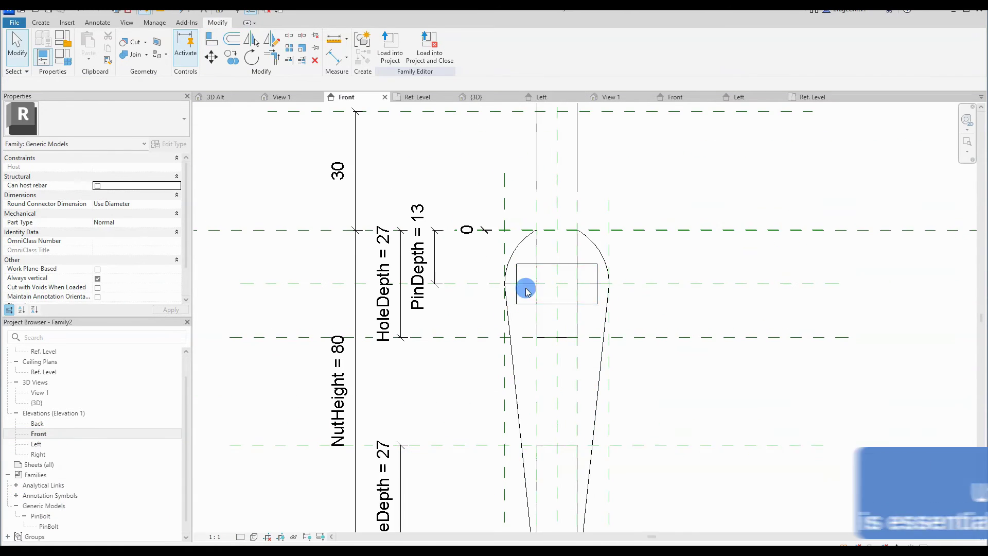
scroll(484, 334, down, 2)
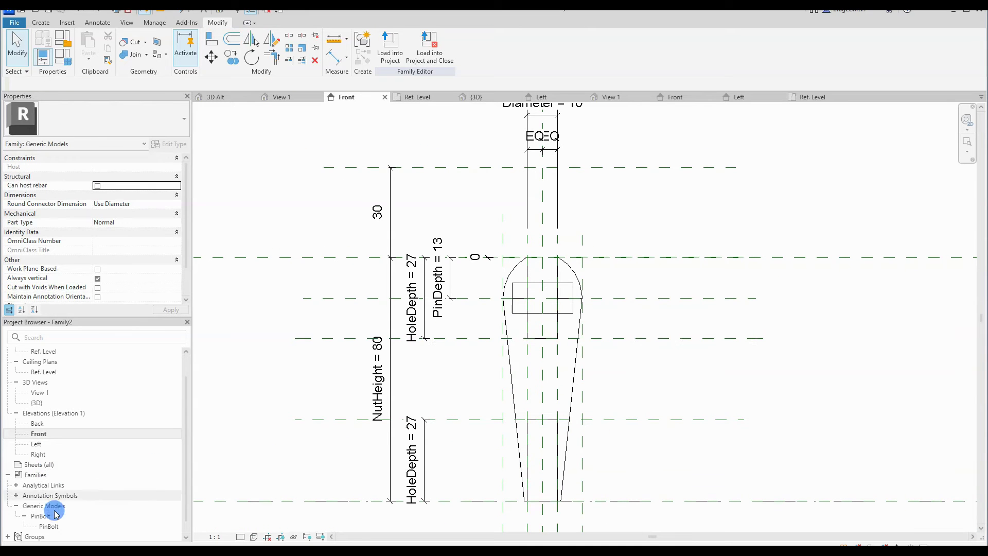
right_click(48, 526)
click(100, 475)
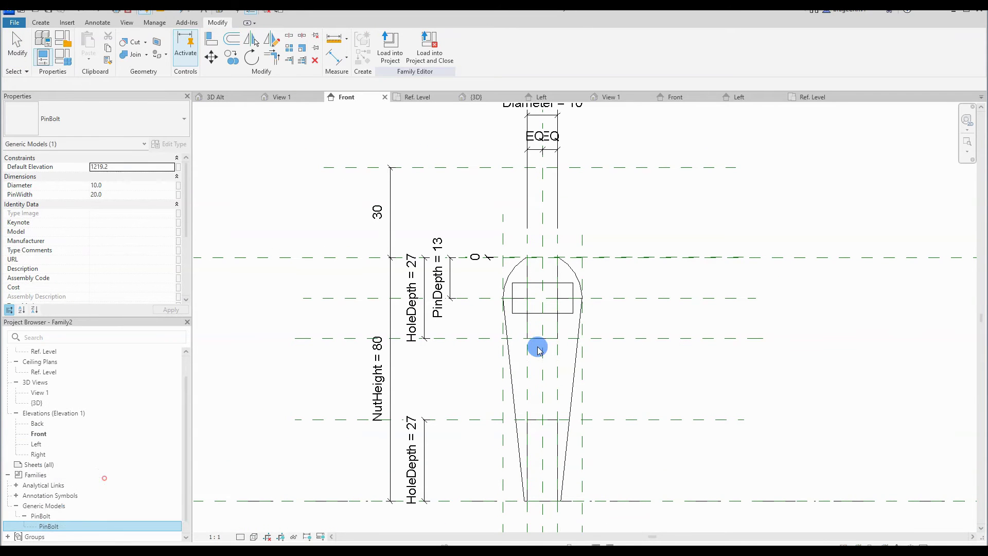
click(971, 246)
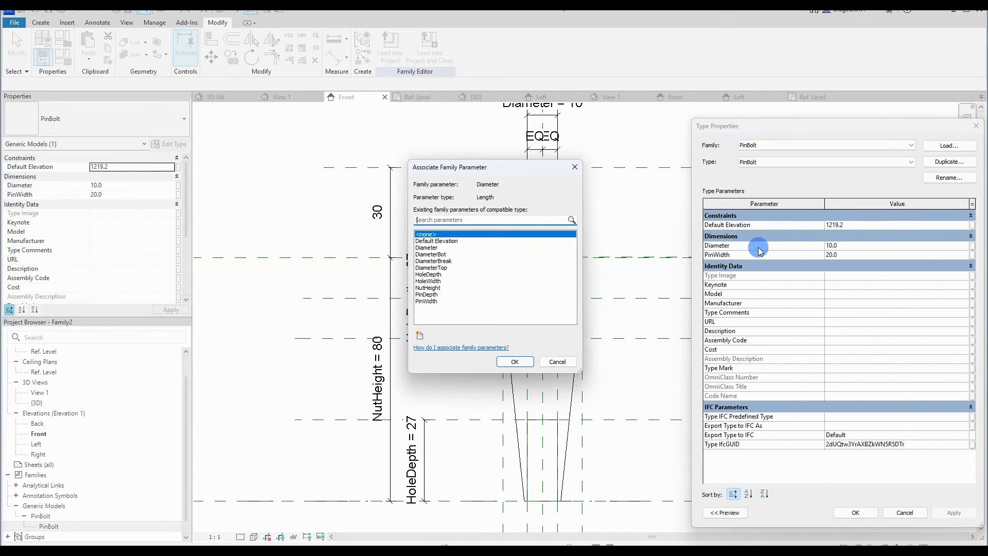
click(510, 243)
click(498, 345)
click(970, 255)
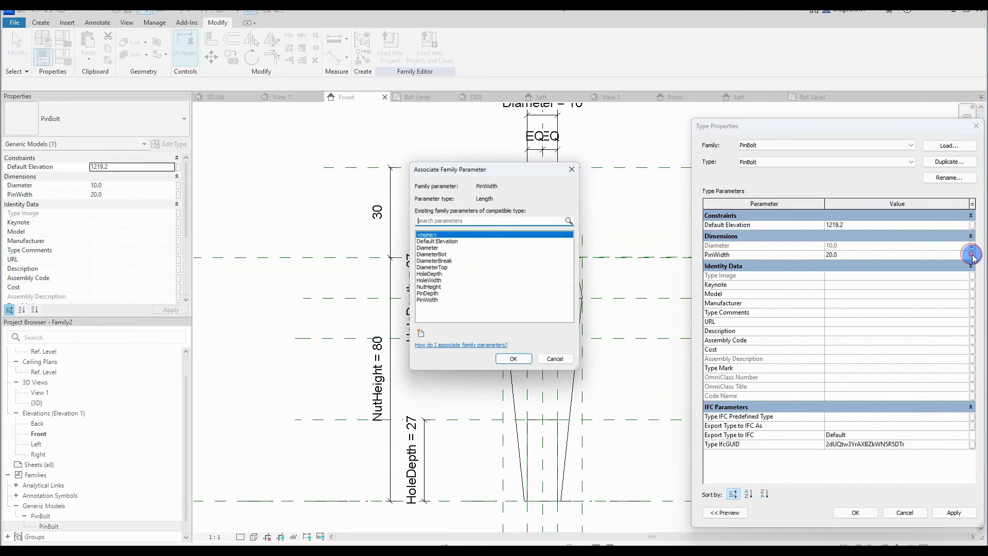
click(434, 301)
click(515, 362)
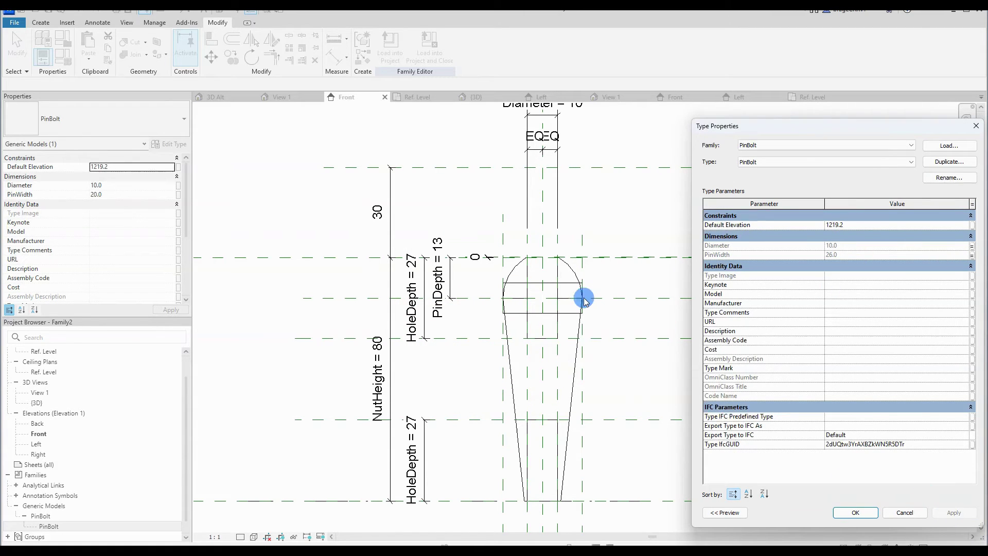
- Accept the type changes and select the pin extrusion in PinBolt's Front view
click(845, 513)
click(676, 97)
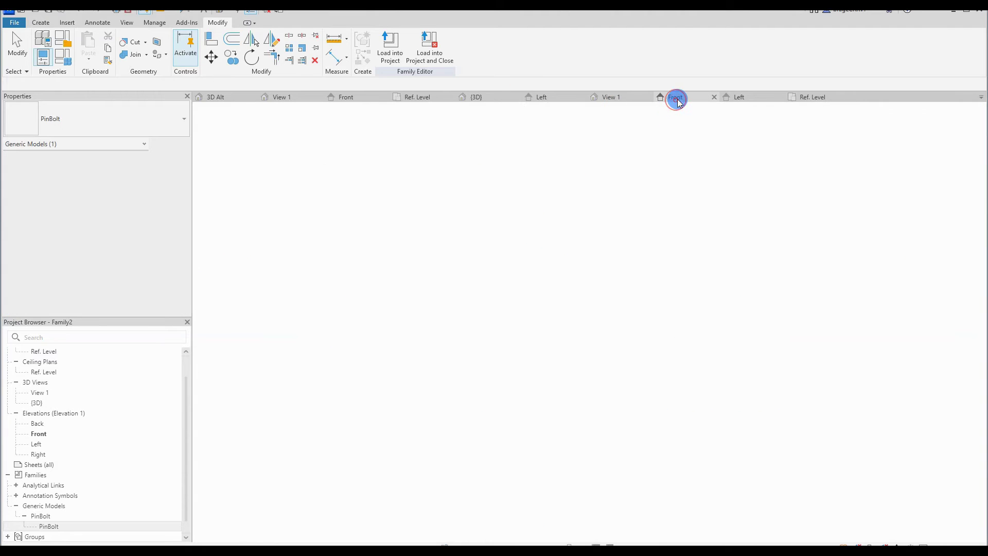
scroll(547, 442, up, 5)
scroll(547, 442, up, 2)
click(545, 441)
click(172, 214)
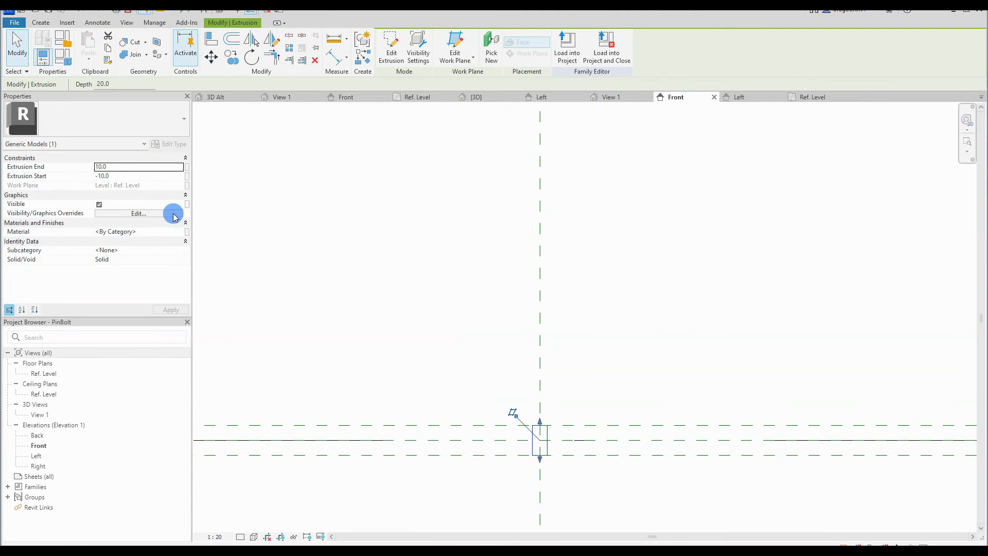
click(186, 233)
- Add a Material-type family parameter and associate the extrusion's material with it
click(575, 170)
click(66, 56)
click(401, 473)
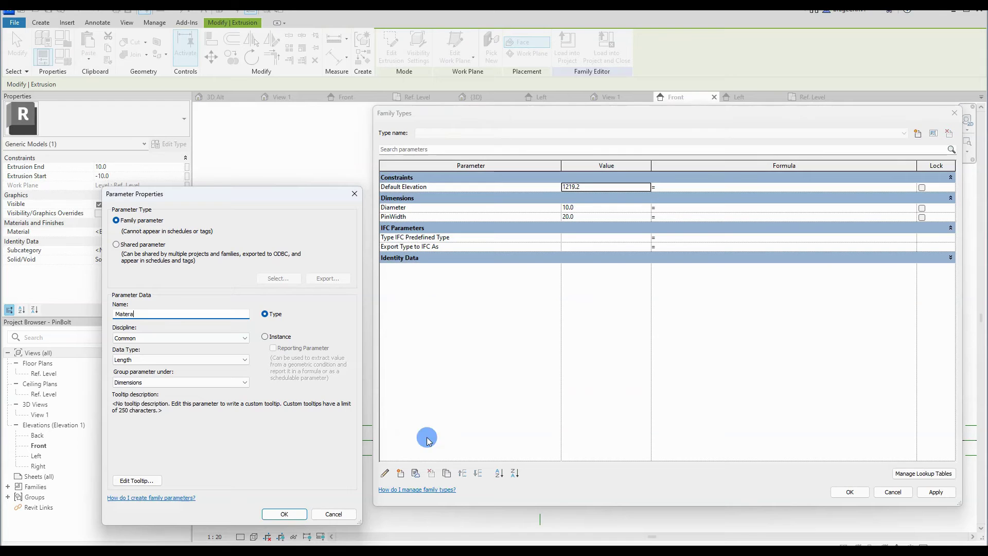
click(237, 359)
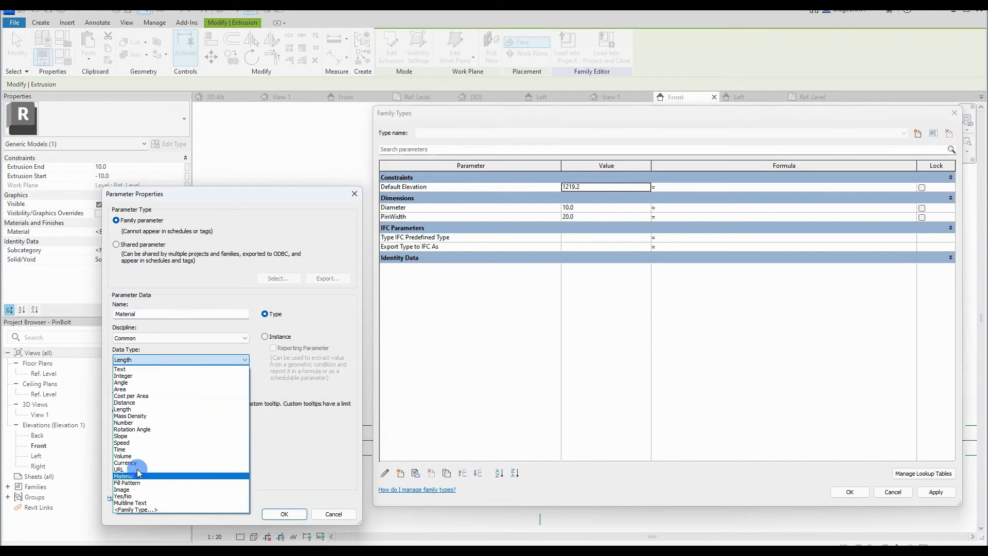
click(132, 466)
click(284, 513)
click(847, 491)
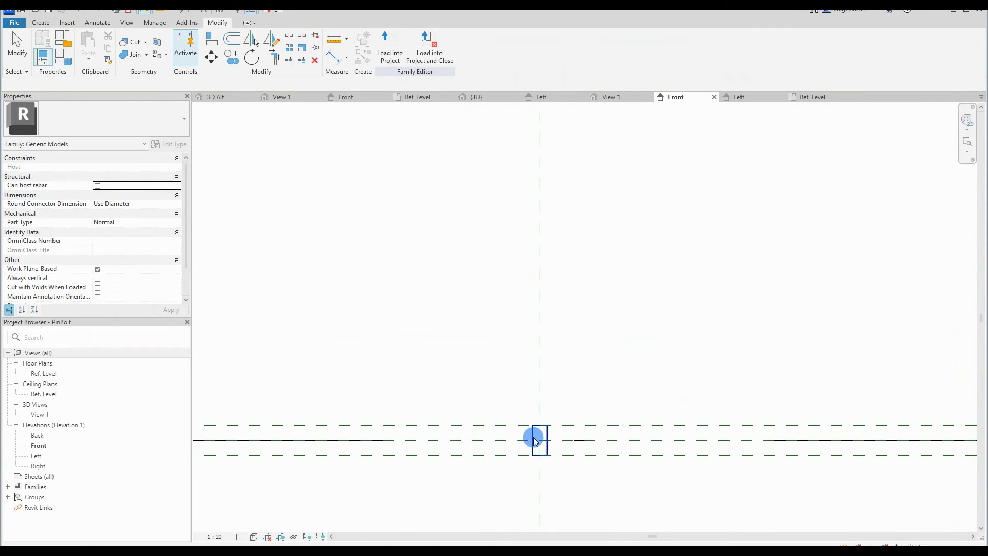
click(187, 231)
click(434, 238)
click(510, 357)
- Load the updated PinBolt into the nut family, overwriting the existing version
click(518, 419)
click(390, 66)
click(454, 354)
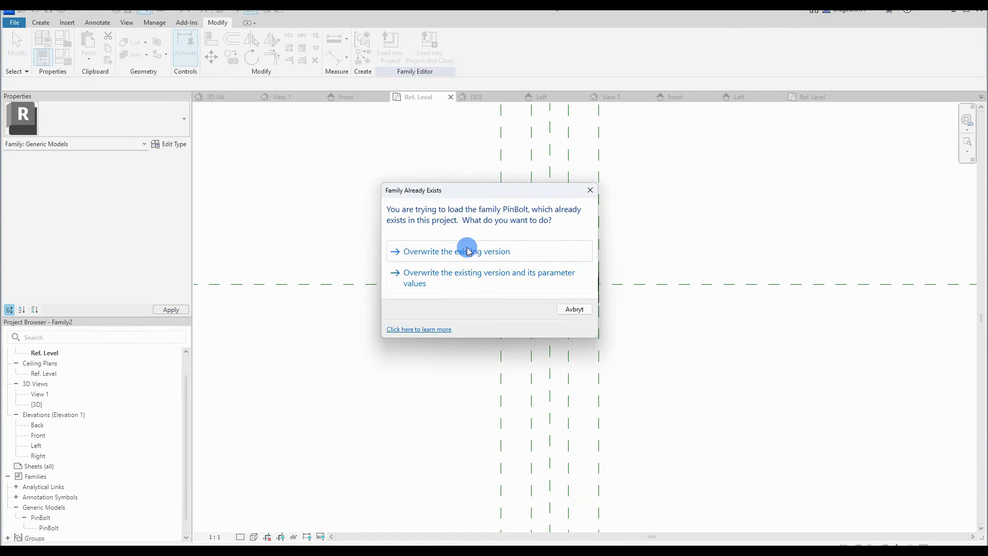
click(467, 249)
- Link the nested PinBolt type's Material to the nut's Material parameter and apply
click(42, 517)
right_click(49, 520)
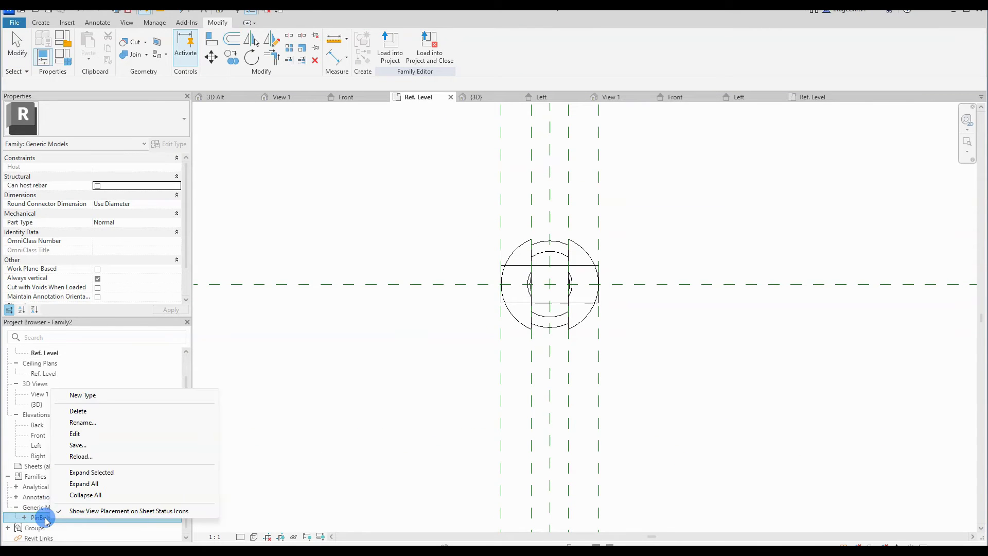
click(29, 518)
click(25, 518)
right_click(46, 528)
click(88, 477)
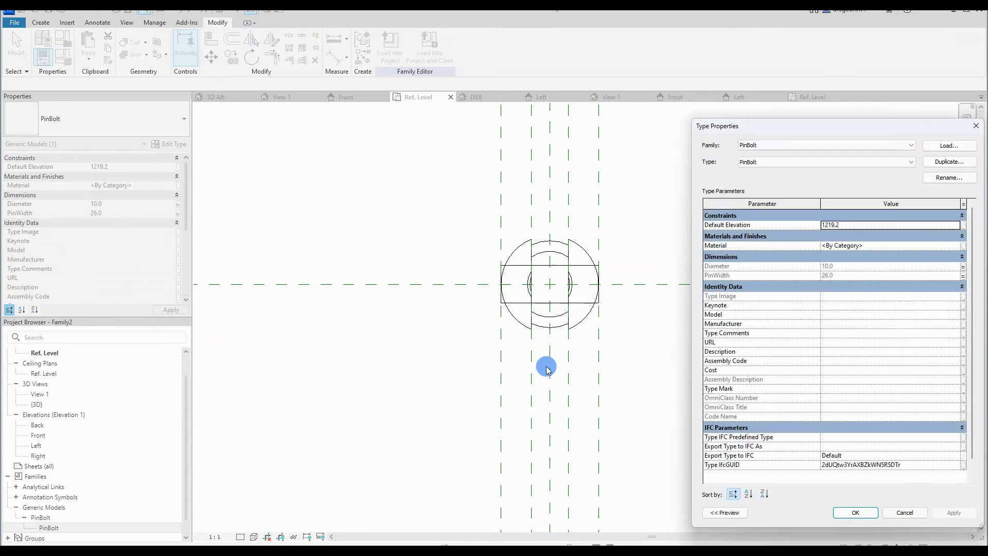
click(963, 247)
click(437, 237)
click(511, 362)
click(952, 513)
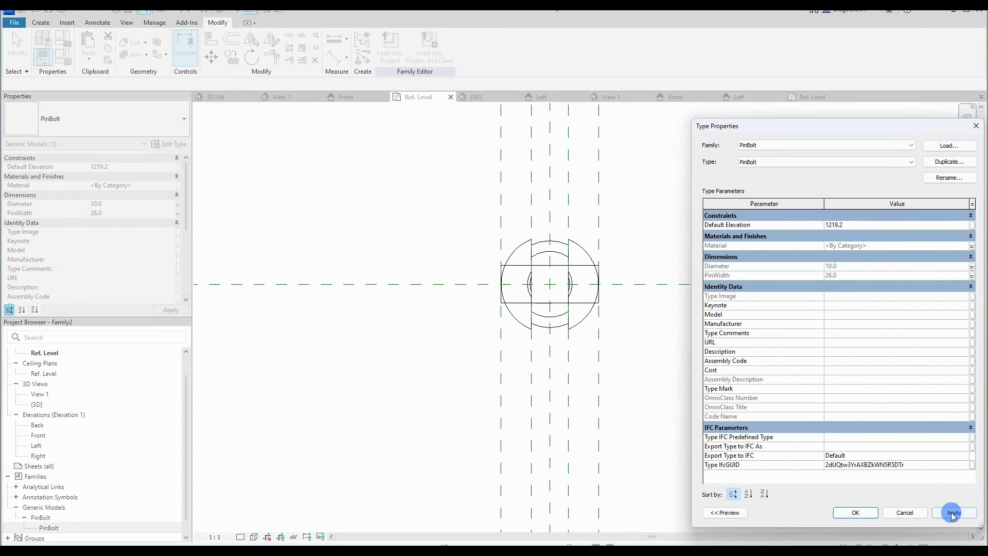
- Flex the nut in 3D by setting Diameter to 12 in Family Types, applying and confirming
click(499, 98)
shift+middle_drag(562, 373, 282, 185)
click(65, 59)
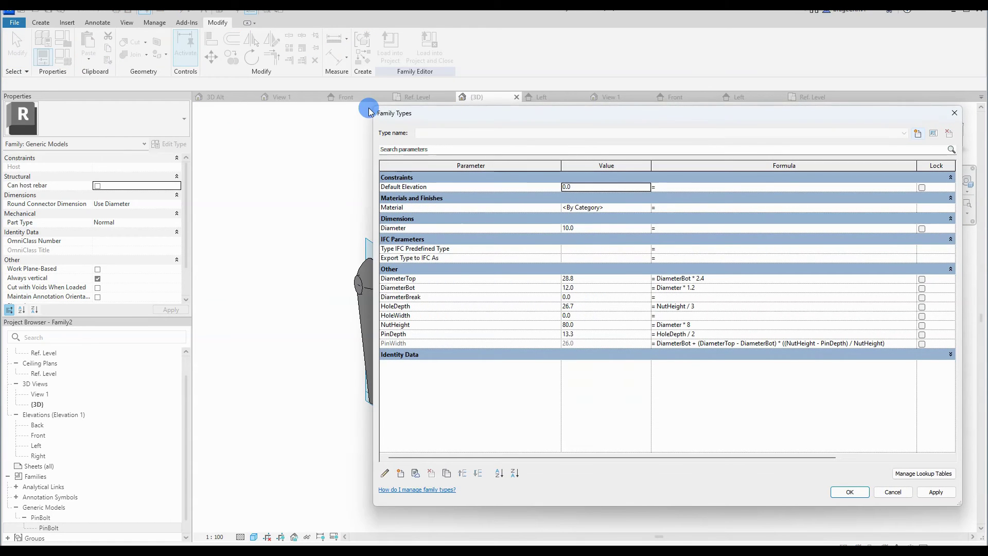
drag(369, 105, 556, 113)
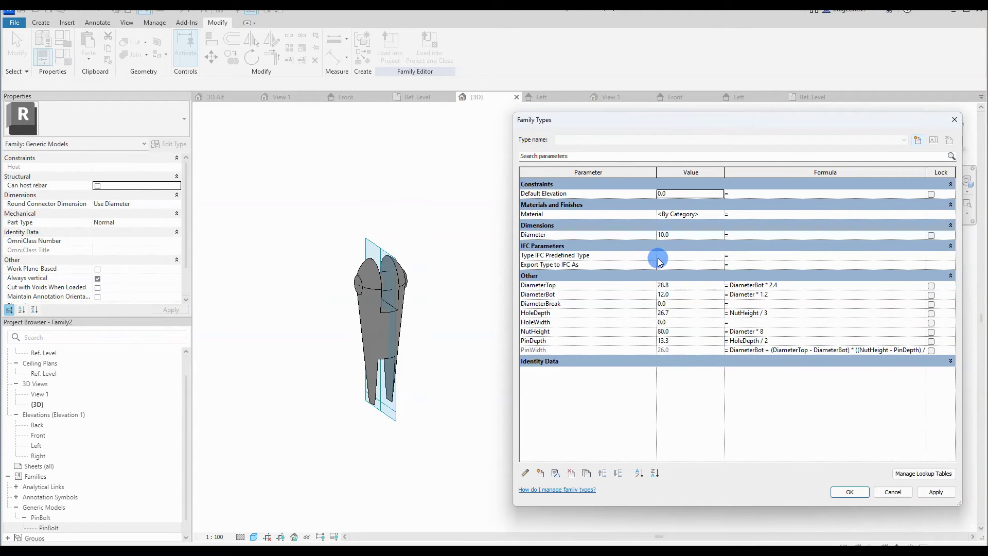
text(12)
click(936, 492)
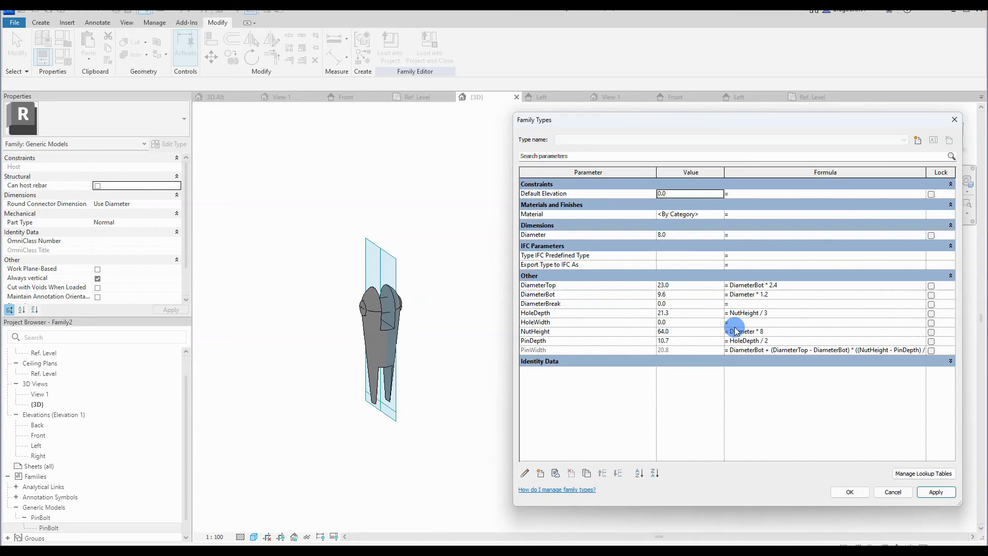
click(846, 491)
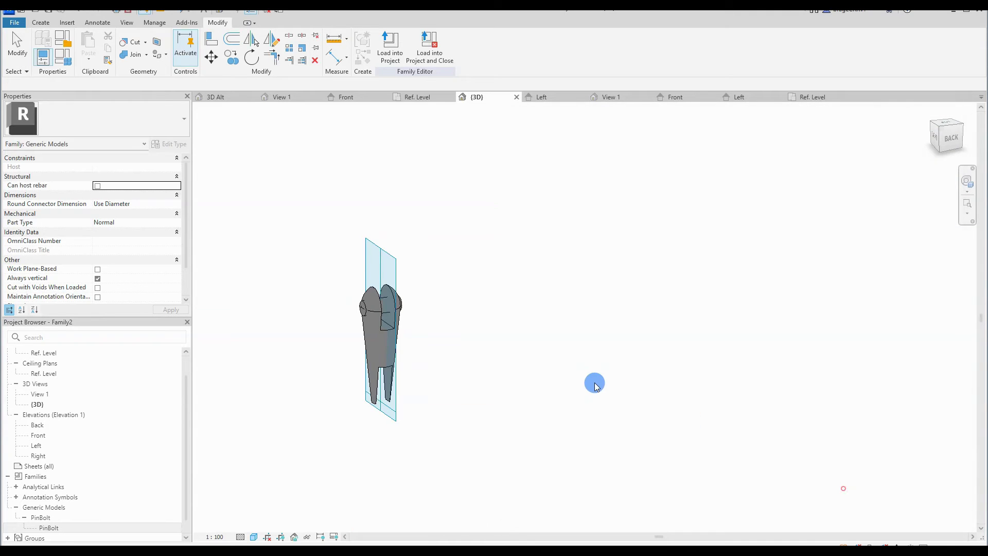
- Draw two horizontal reference planes about the hole centre in the Ref. Level plan
click(416, 97)
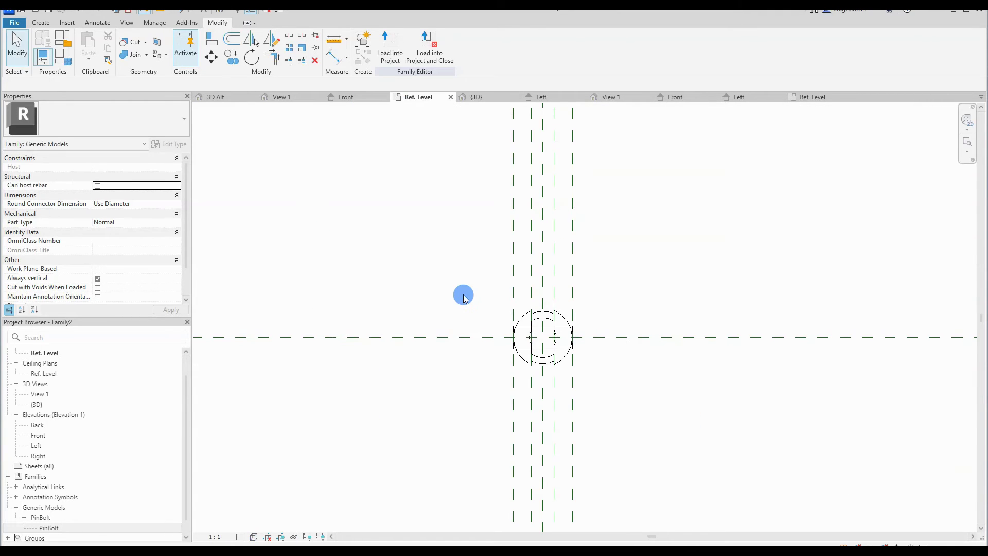
key(r)
key(p)
click(609, 265)
click(436, 266)
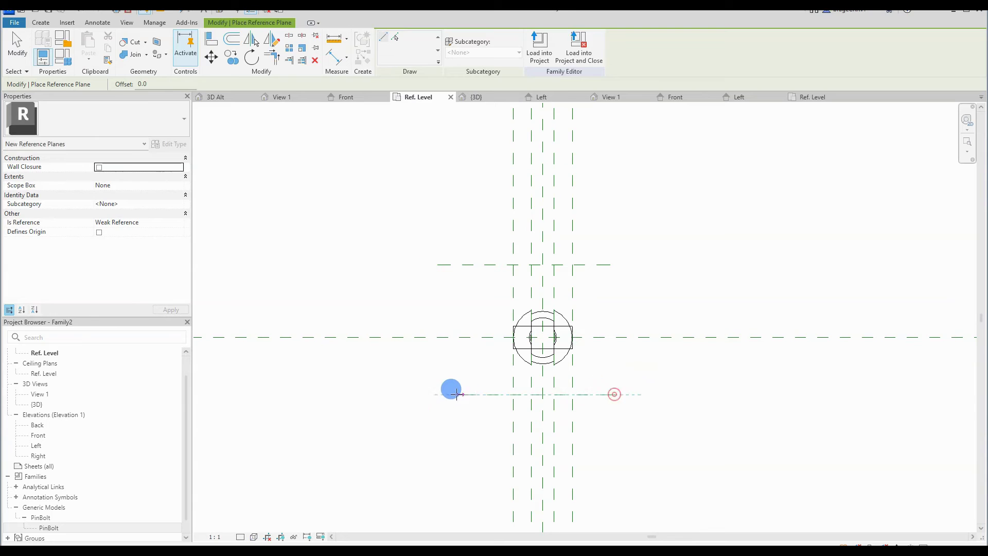
click(442, 394)
key(Escape)
key(Escape)
- Add an EQ dimension string and an overall dimension between the two planes
key(d)
key(i)
click(481, 264)
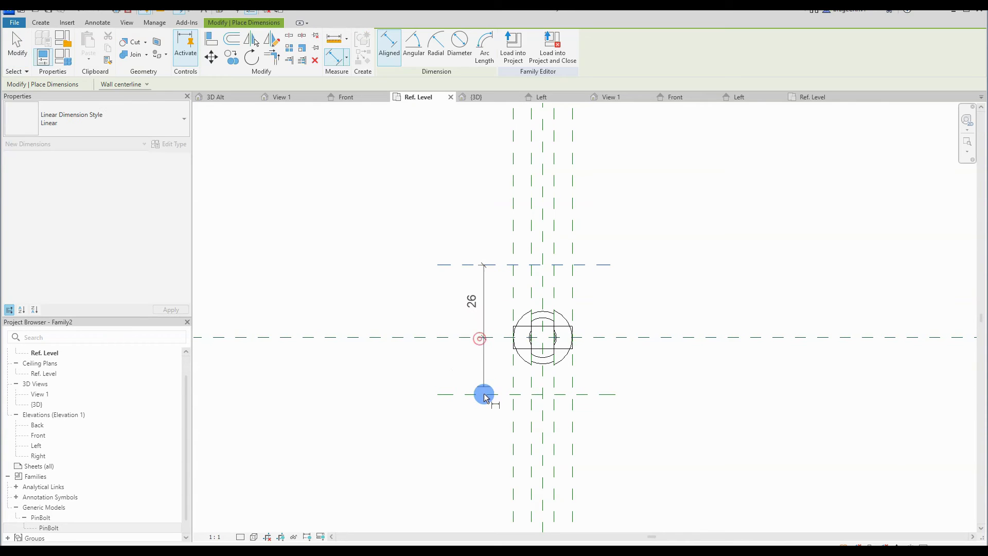
click(484, 394)
click(468, 333)
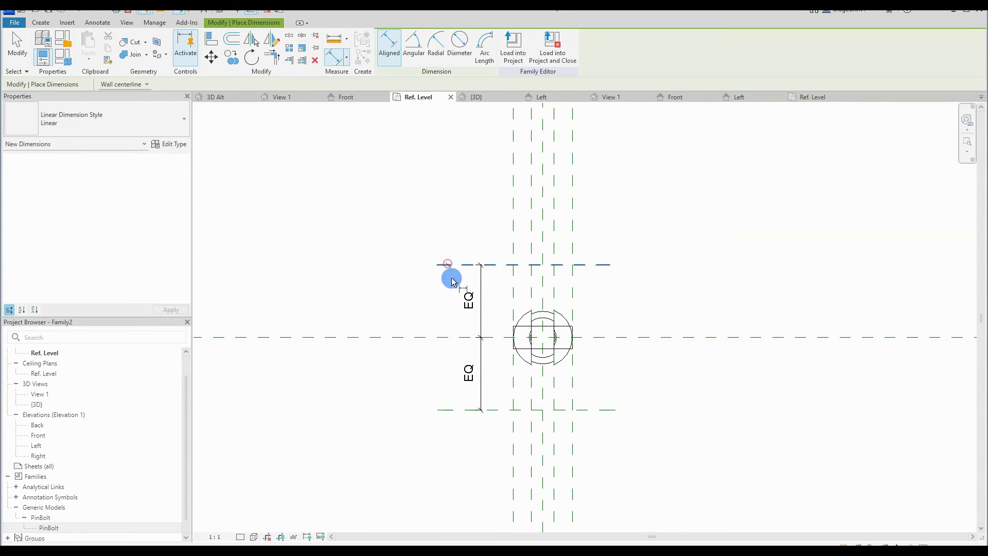
click(447, 409)
click(446, 380)
key(Escape)
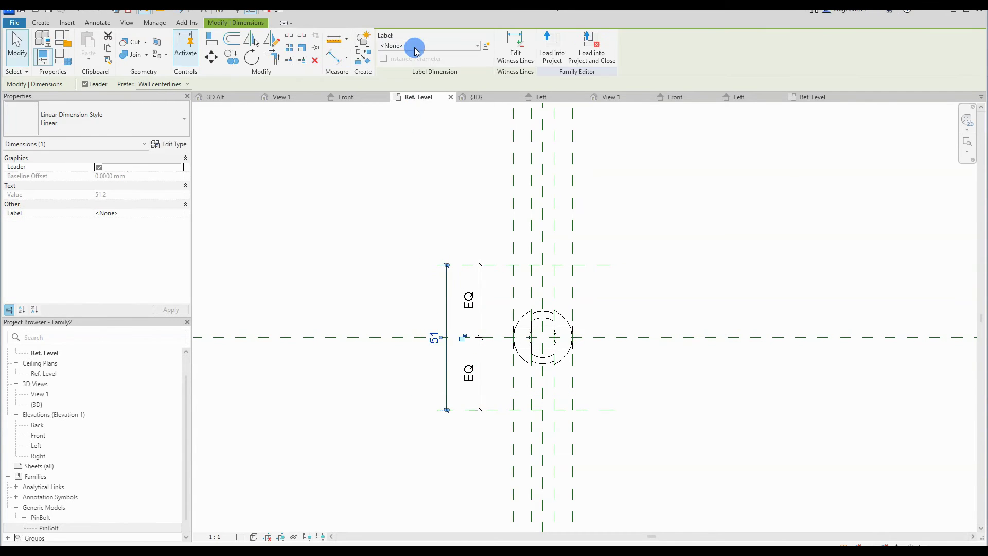
- Label the overall dimension HoleWidth and give it the formula DiameterTop + 10 (33)
click(416, 47)
click(447, 144)
click(493, 273)
key(f)
key(t)
click(738, 321)
text(DiameterTop+10)
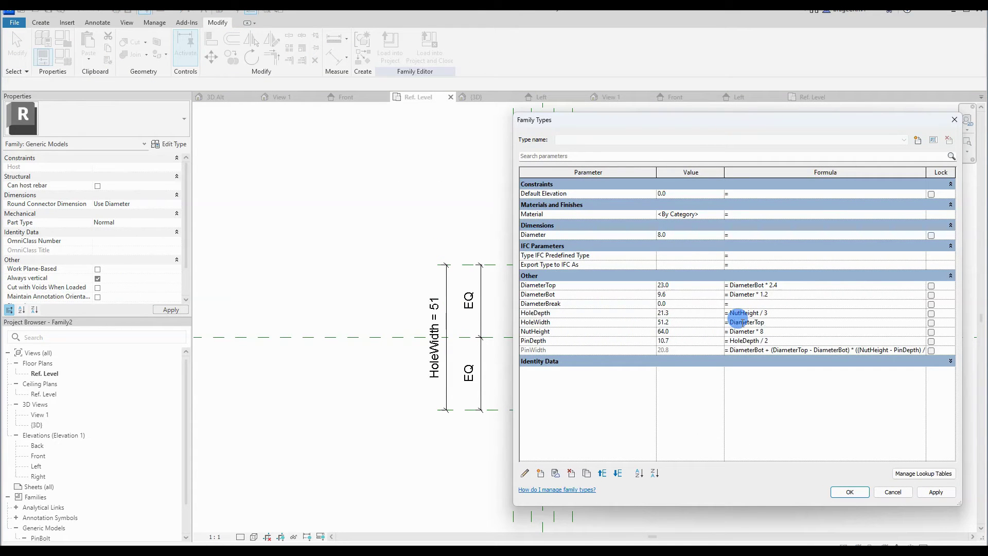
click(931, 491)
click(847, 492)
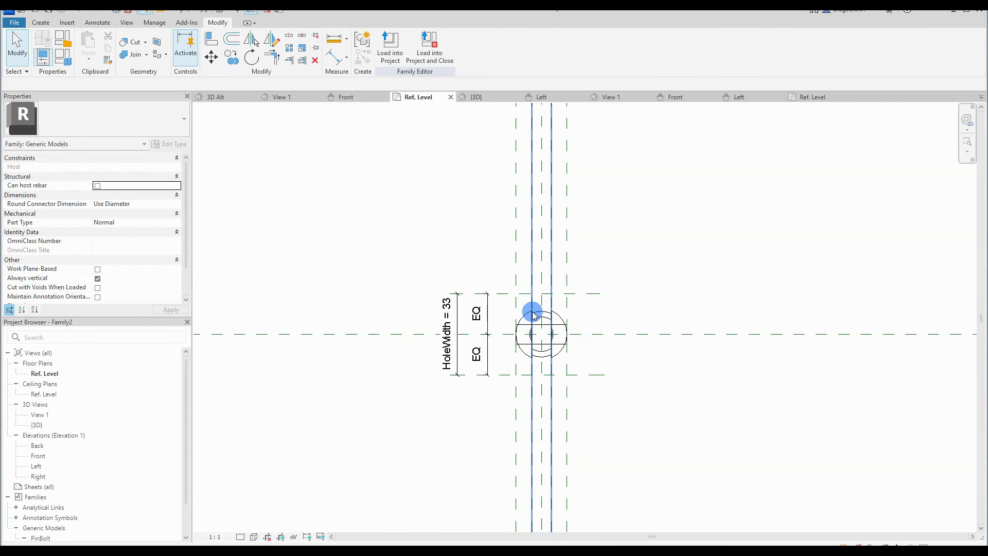
- Drag the void extrusion's end onto the upper HoleWidth reference plane
click(532, 311)
scroll(531, 317, down, 3)
drag(536, 183, 537, 304)
scroll(538, 306, up, 5)
scroll(535, 294, down, 5)
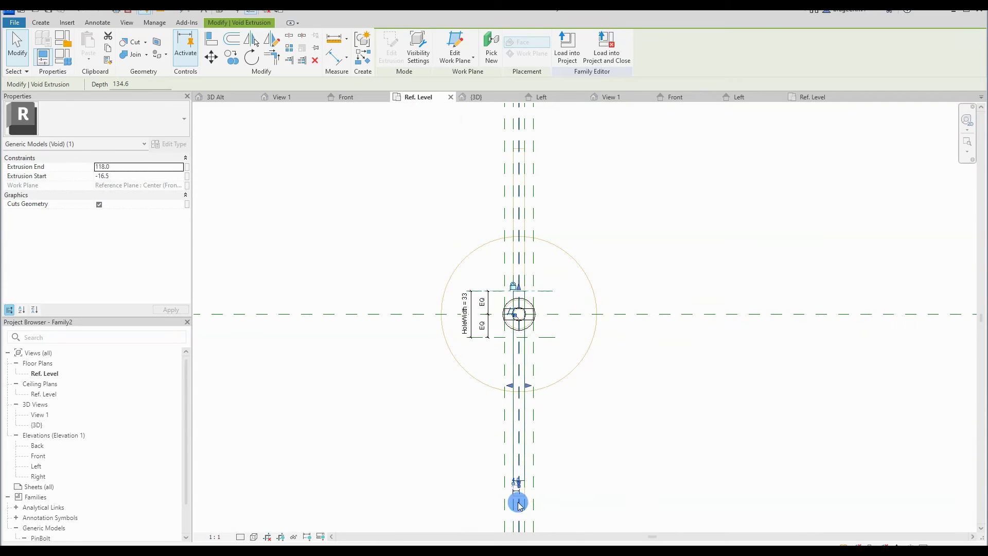
scroll(519, 488, up, 5)
scroll(518, 446, down, 2)
drag(522, 451, 520, 174)
middle_drag(530, 146, 564, 280)
scroll(544, 249, up, 3)
click(542, 202)
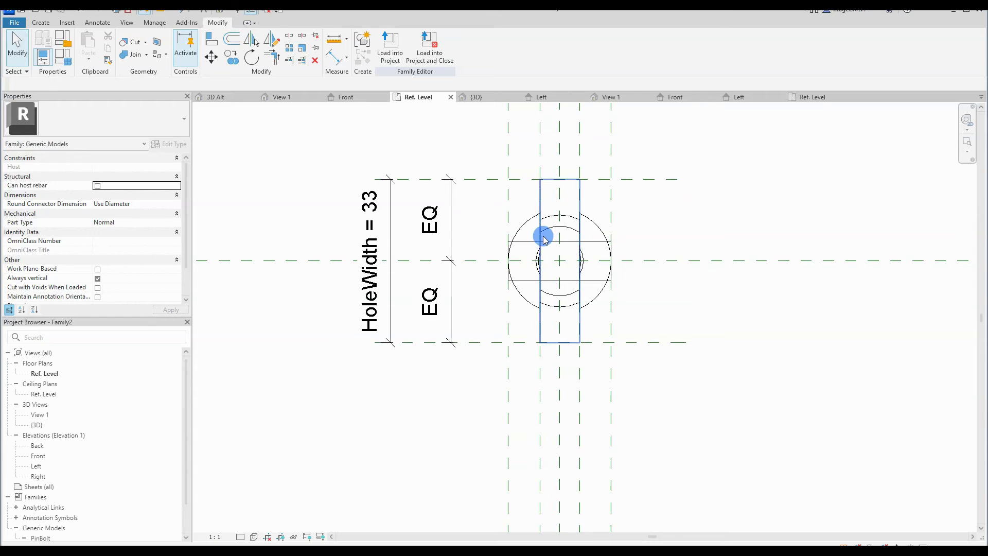
- Set the void's start on the lower HoleWidth plane, giving -16.5 to 16.5 (depth 33)
click(540, 233)
scroll(539, 231, down, 6)
middle_drag(538, 228, 537, 332)
scroll(542, 198, up, 1)
drag(549, 367, 551, 363)
ctrl+scroll(664, 286, down, 3)
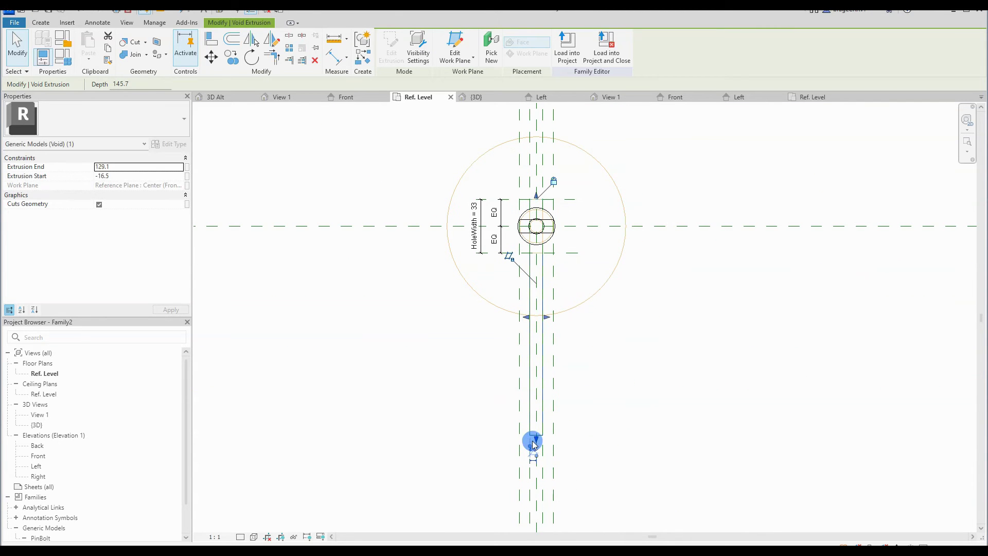
drag(544, 263, 530, 292)
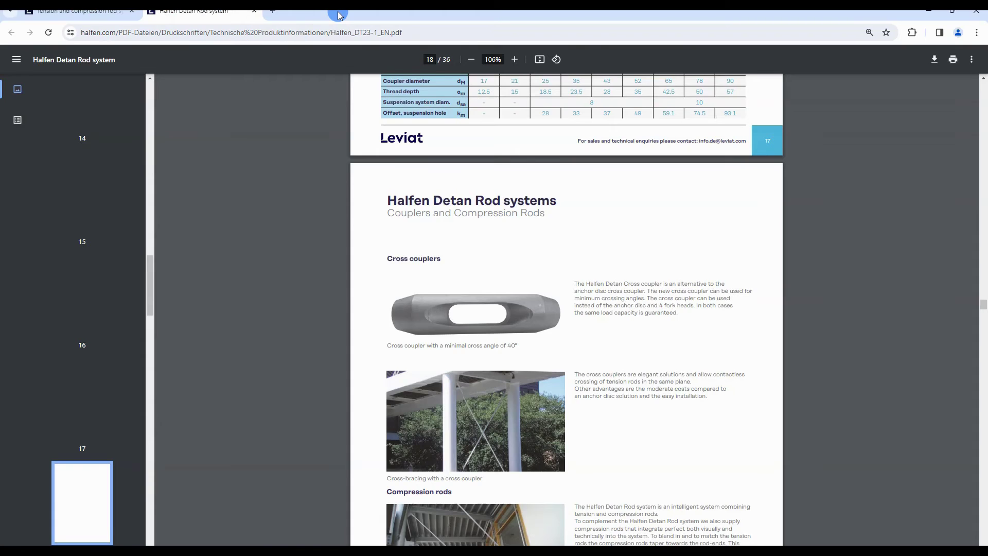
- Resize the Halfen Detan PDF window, review page 1, then minimise Chrome back to Revit
double_click(338, 15)
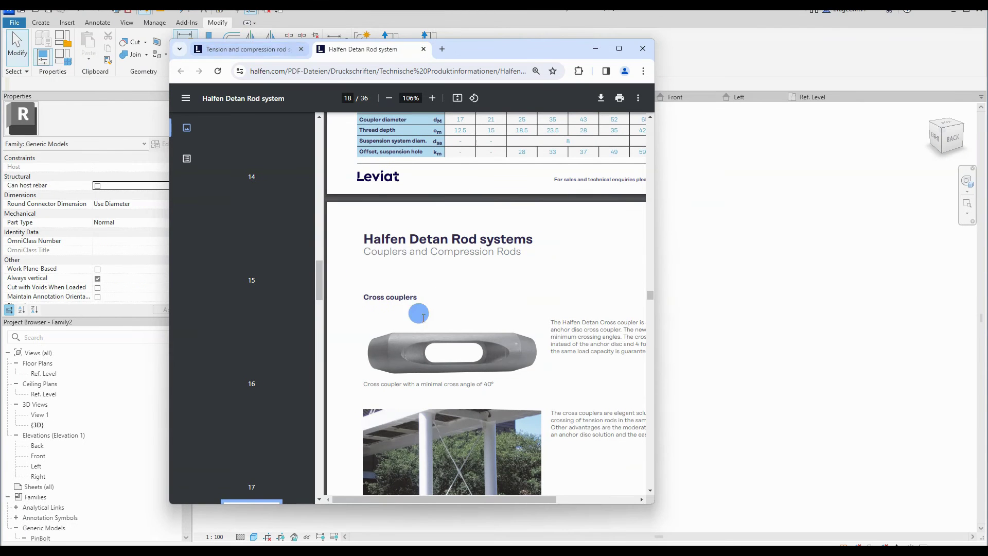
drag(647, 299, 654, 136)
drag(462, 50, 719, 54)
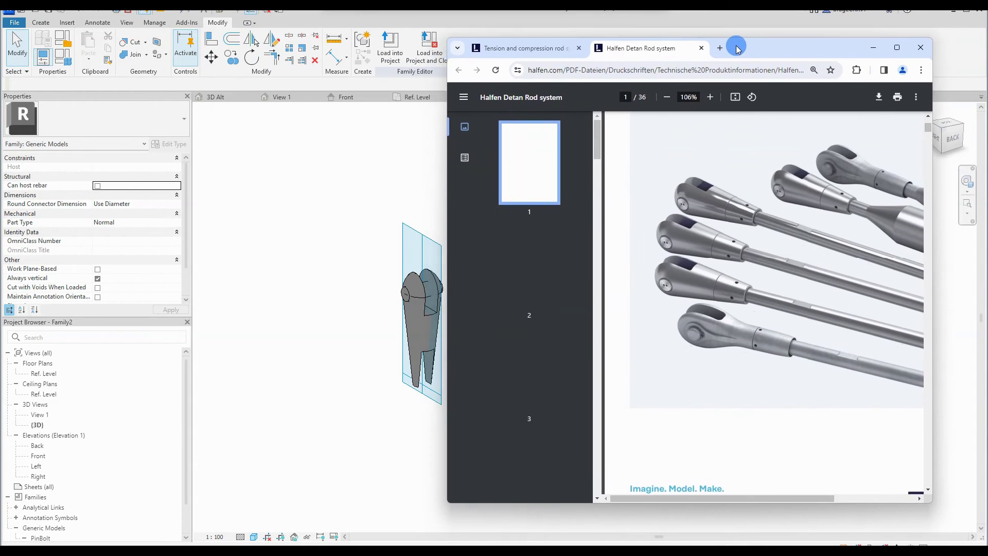
scroll(701, 264, down, 5)
scroll(702, 273, up, 8)
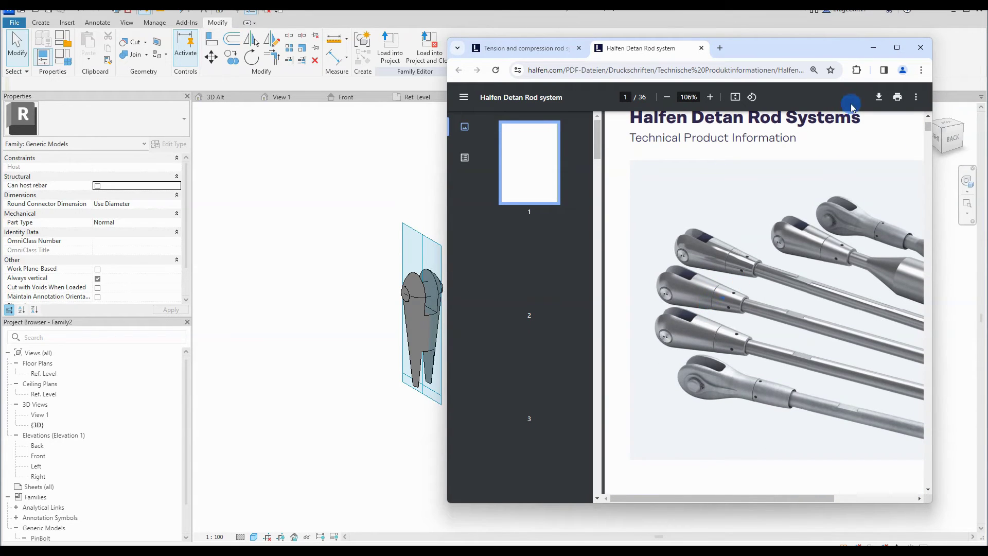
click(873, 48)
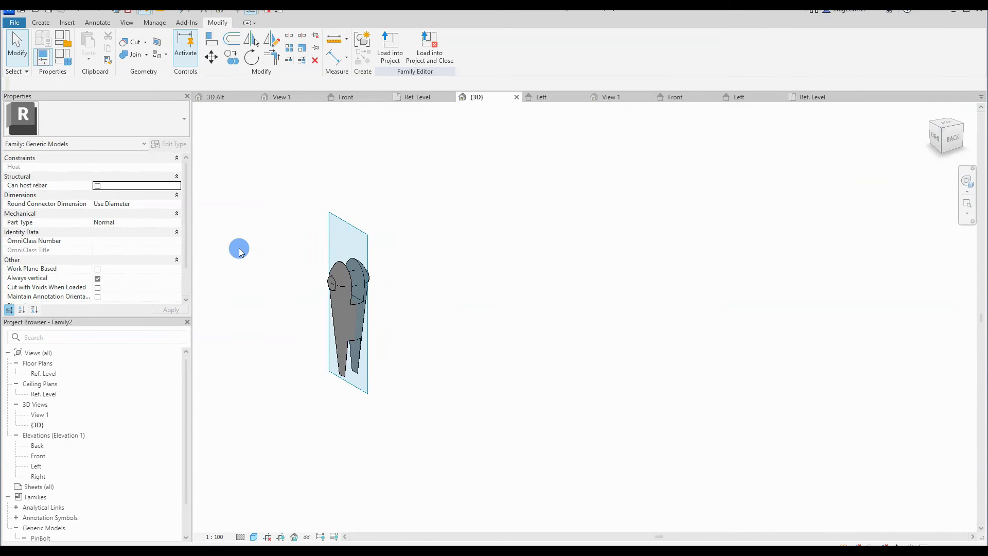
- Set DiameterBreak to 0.3 mm plus the DiameterBot-to-DiameterTop taper at HoleDepth (14.4)
middle_drag(480, 287, 454, 286)
key(f)
key(t)
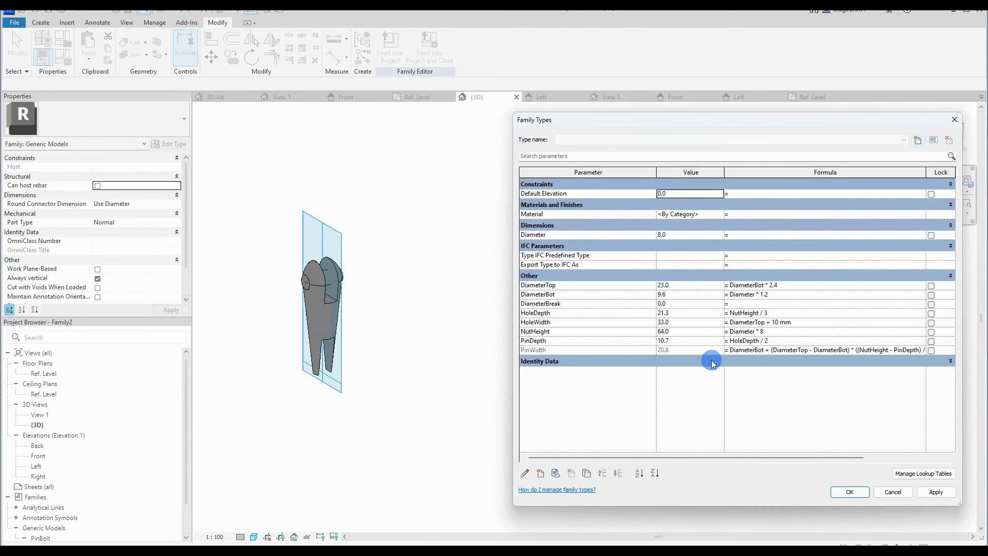
click(733, 303)
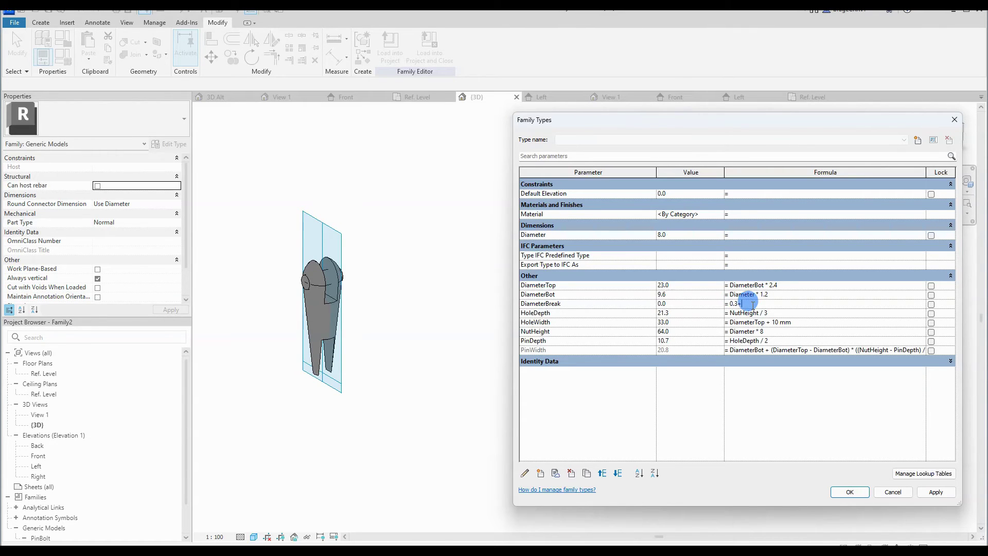
drag(732, 351, 949, 348)
click(751, 305)
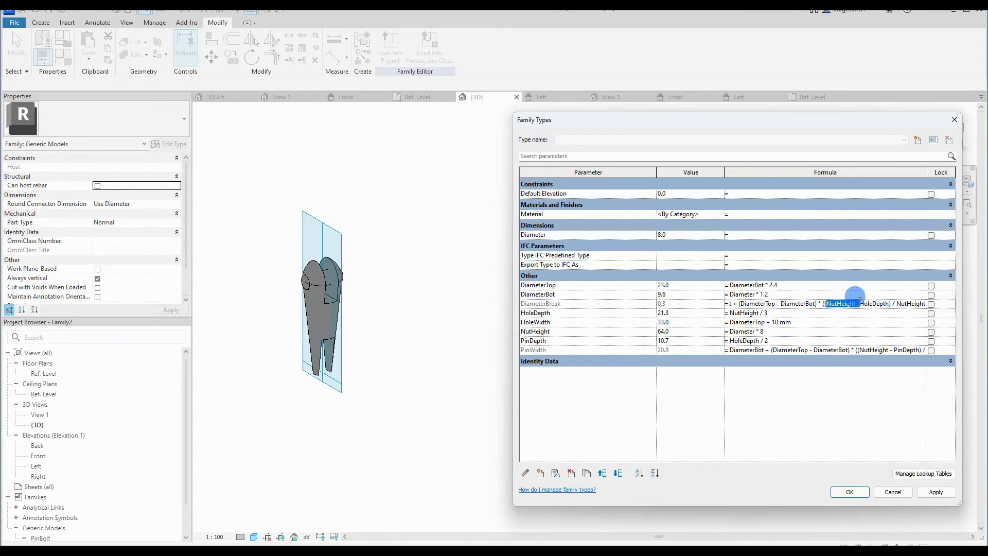
click(849, 492)
click(416, 98)
scroll(538, 224, up, 5)
- Draw a model-line circle centred on the hole in the Ref. Level plan
click(42, 22)
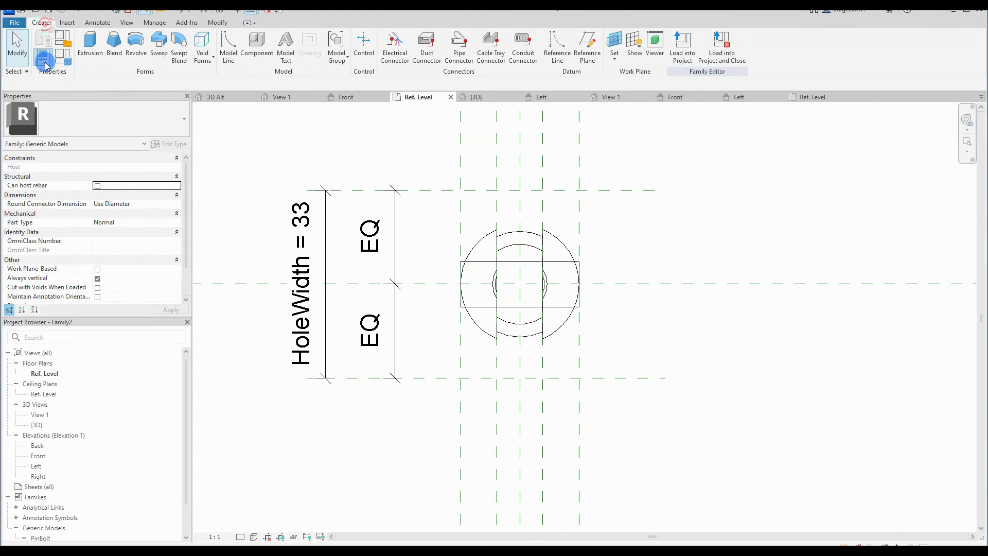
click(229, 51)
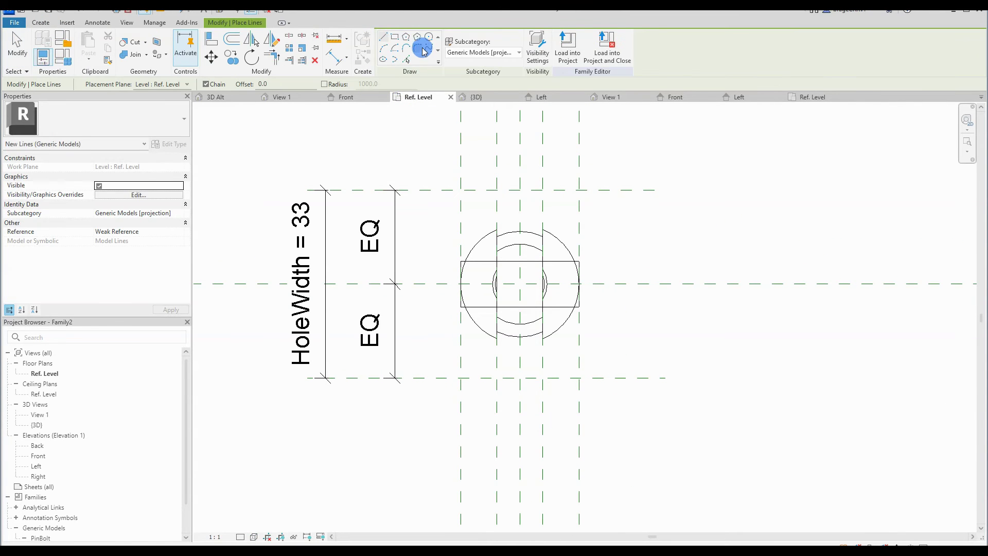
click(425, 42)
click(520, 283)
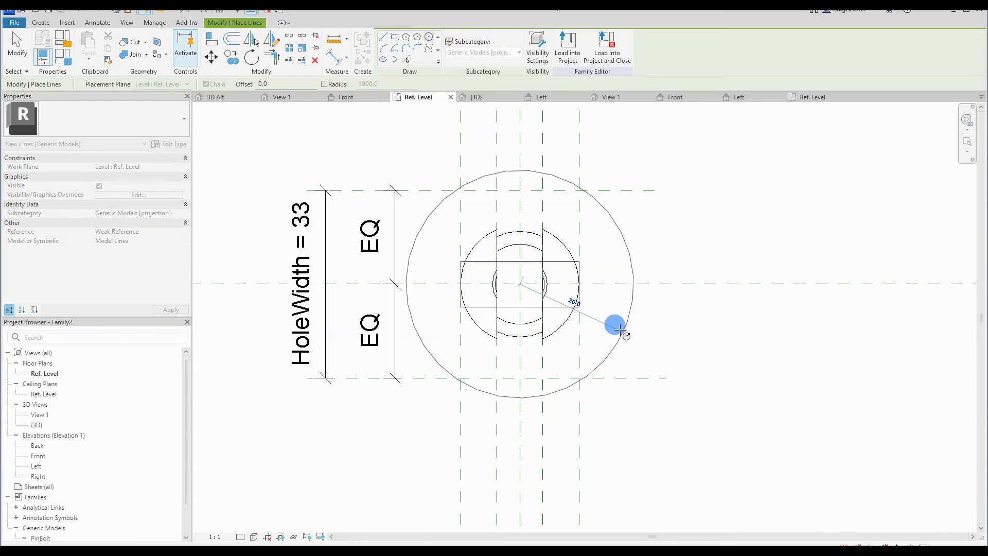
click(614, 325)
key(Escape)
key(Escape)
- Add a diameter dimension to the circle and label it DiameterBreak (Ø 14)
click(96, 24)
click(106, 38)
click(431, 238)
click(445, 250)
key(Escape)
key(Escape)
click(444, 249)
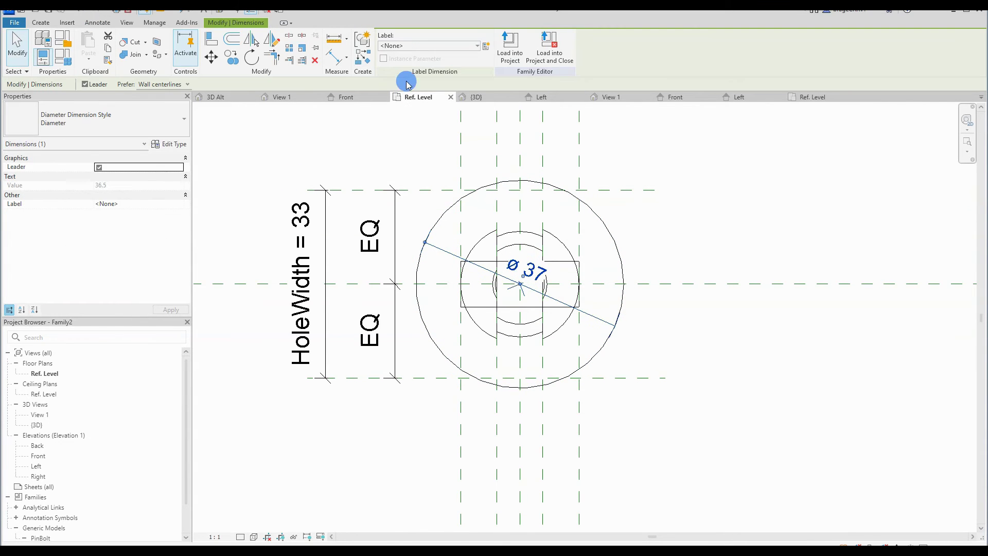
click(443, 46)
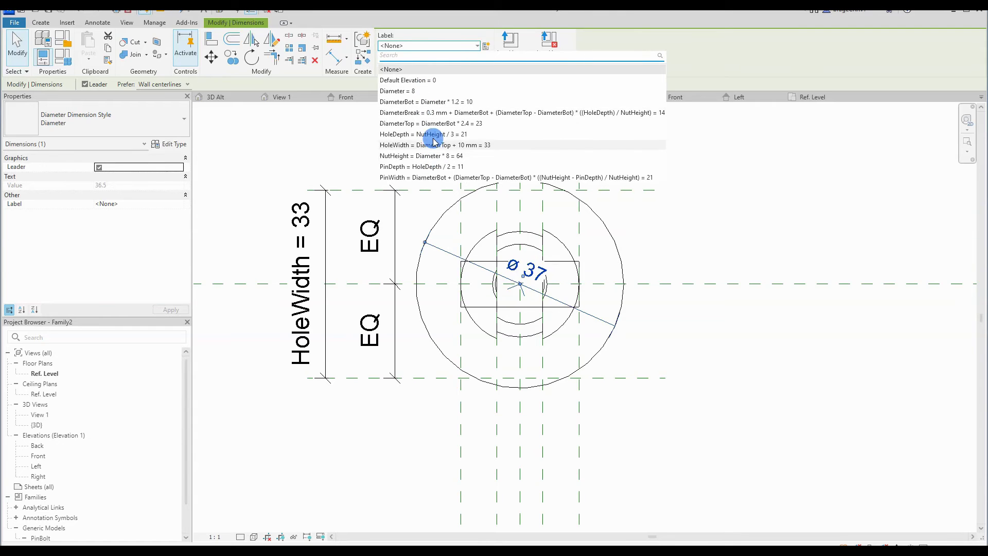
click(432, 112)
key(Escape)
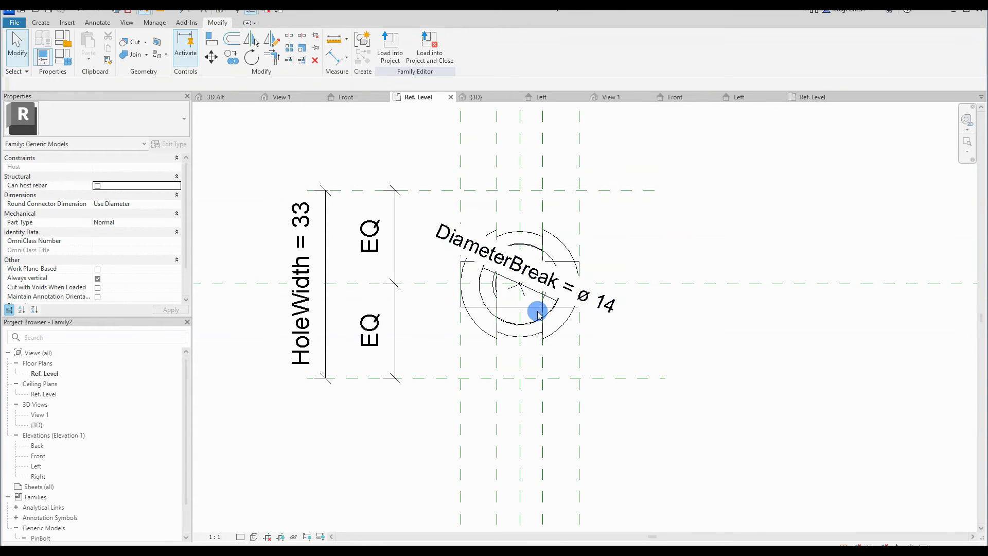
click(355, 101)
- Re-host the DiameterBreak circle on the taper's lower reference plane in the Front elevation
scroll(420, 437, down, 1)
middle_drag(420, 437, 496, 431)
click(497, 431)
click(529, 65)
click(535, 95)
click(538, 377)
click(641, 432)
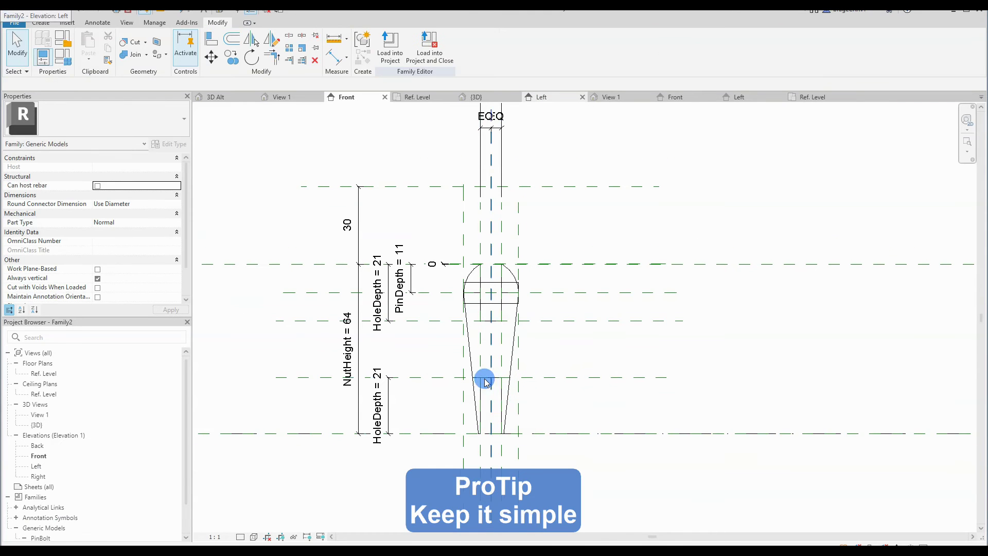
scroll(474, 378, up, 5)
scroll(458, 379, down, 5)
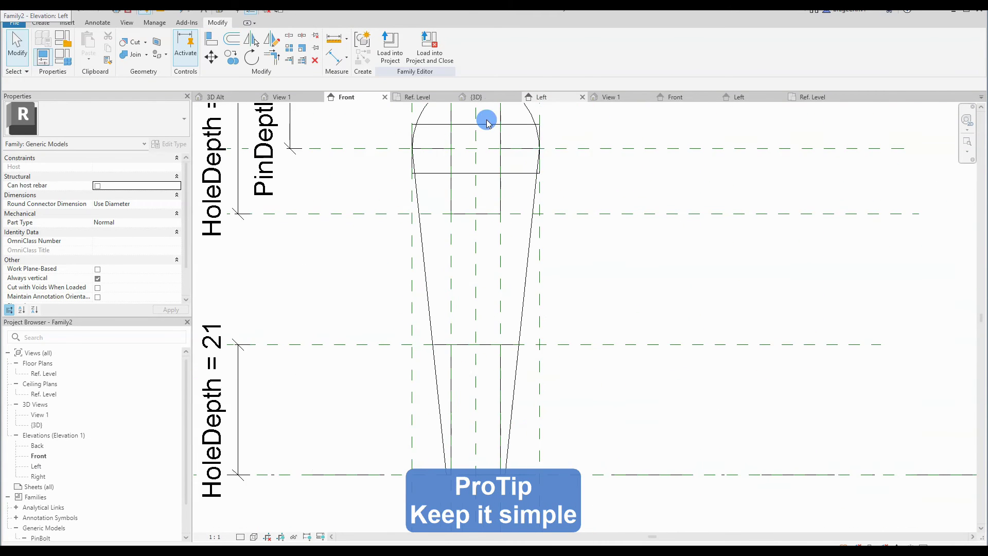
- Set the 3D view scale to 1:1 and inspect the void extrusion around the pin
click(487, 98)
scroll(506, 301, down, 5)
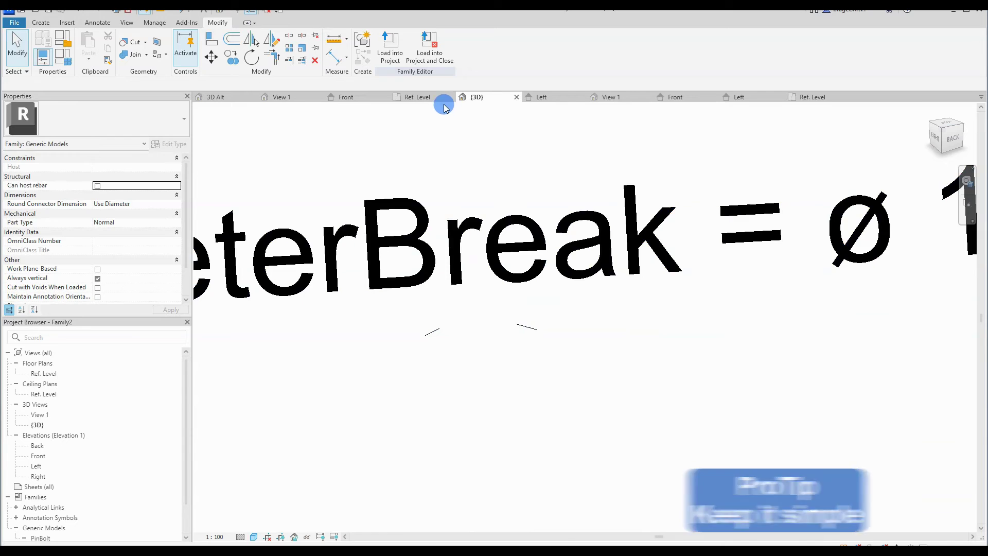
click(215, 536)
click(222, 387)
scroll(487, 339, up, 5)
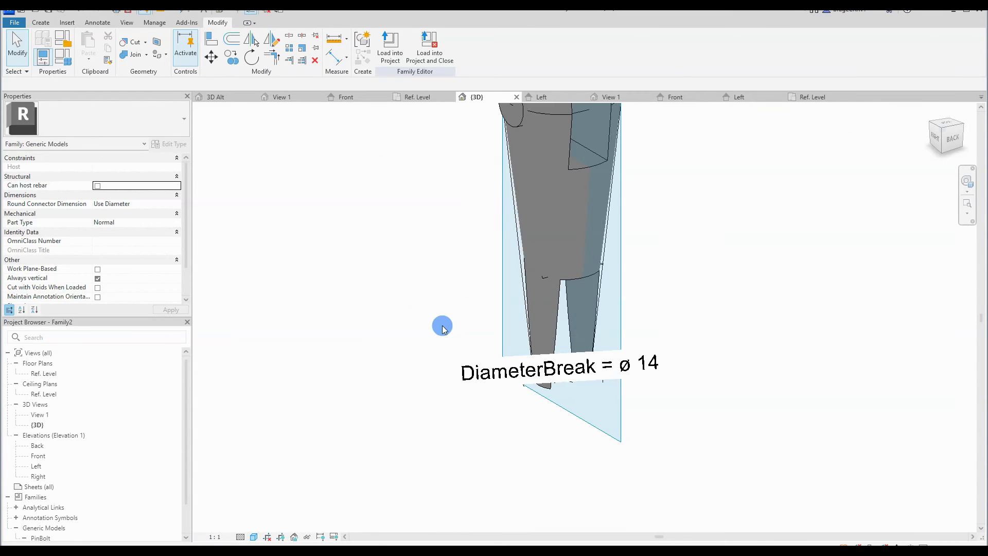
scroll(428, 324, down, 2)
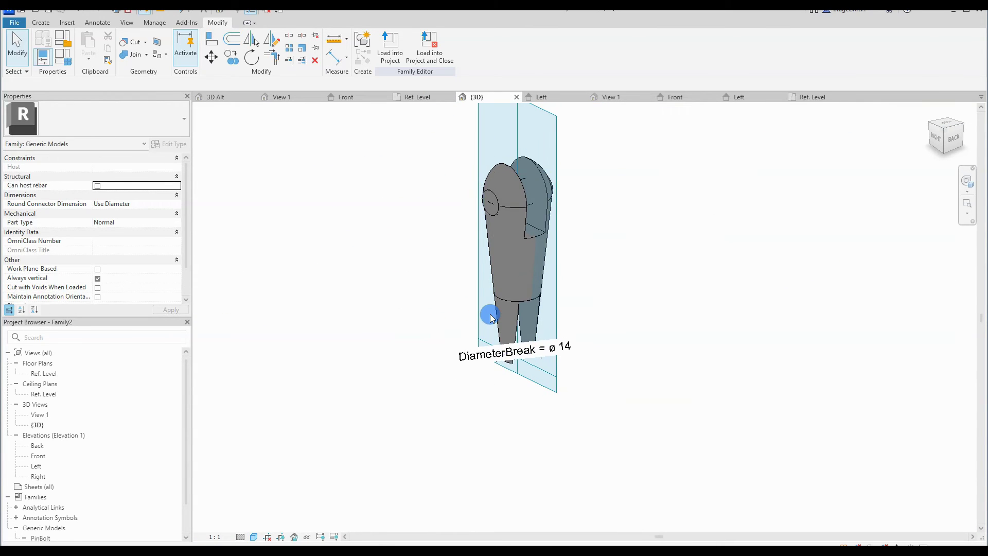
shift+middle_drag(491, 315, 417, 288)
click(474, 289)
click(386, 295)
click(418, 96)
- Sketch an extruded void circle centred on the nut's hole
click(51, 23)
click(202, 49)
click(222, 77)
click(561, 322)
click(451, 37)
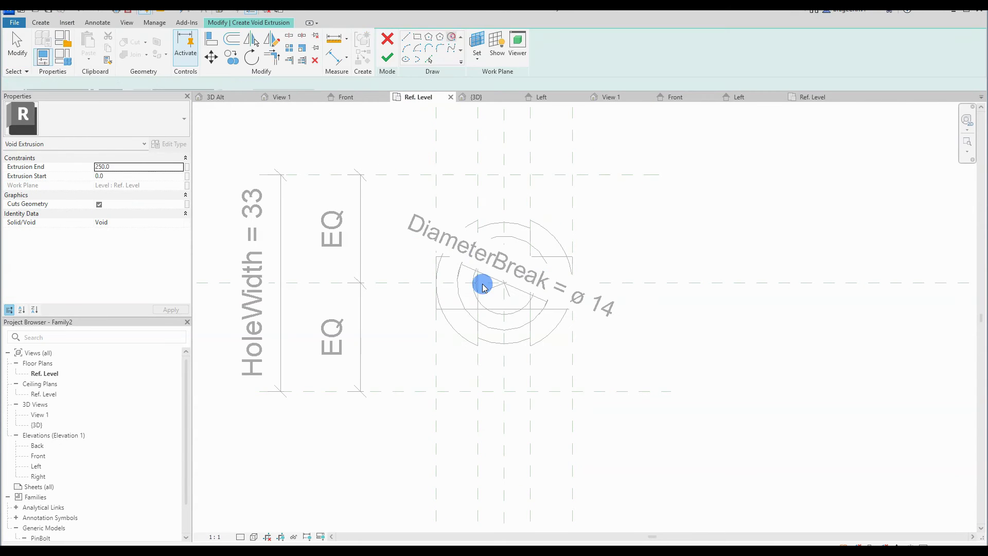
scroll(503, 282, up, 2)
click(504, 283)
click(527, 310)
key(Escape)
- Dimension the void circle's diameter, label it Diameter, and finish the void sketch
key(Escape)
click(94, 24)
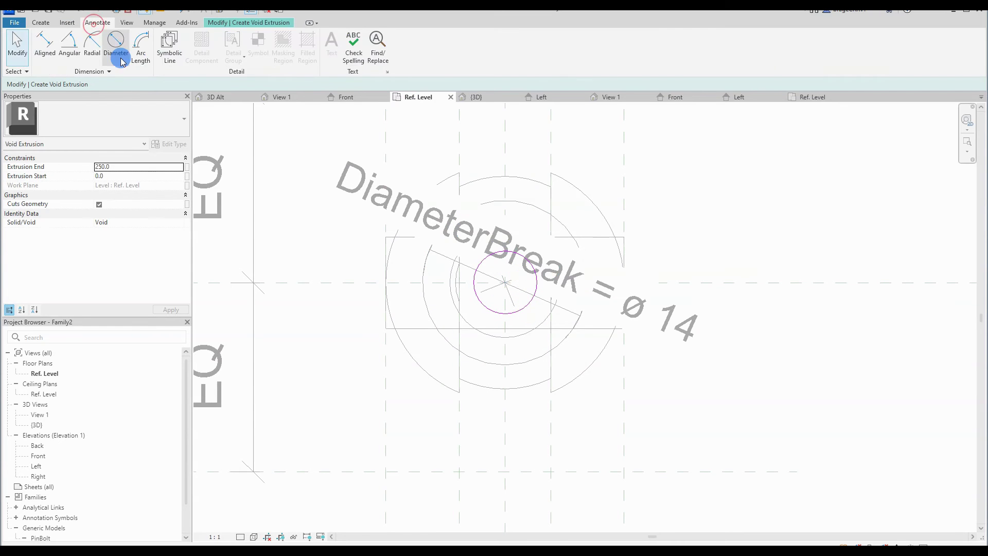
click(121, 58)
click(474, 284)
click(483, 285)
key(Escape)
click(488, 284)
click(426, 44)
- Check the resized void extrusion in the 3D view and Front elevation
click(425, 75)
click(383, 55)
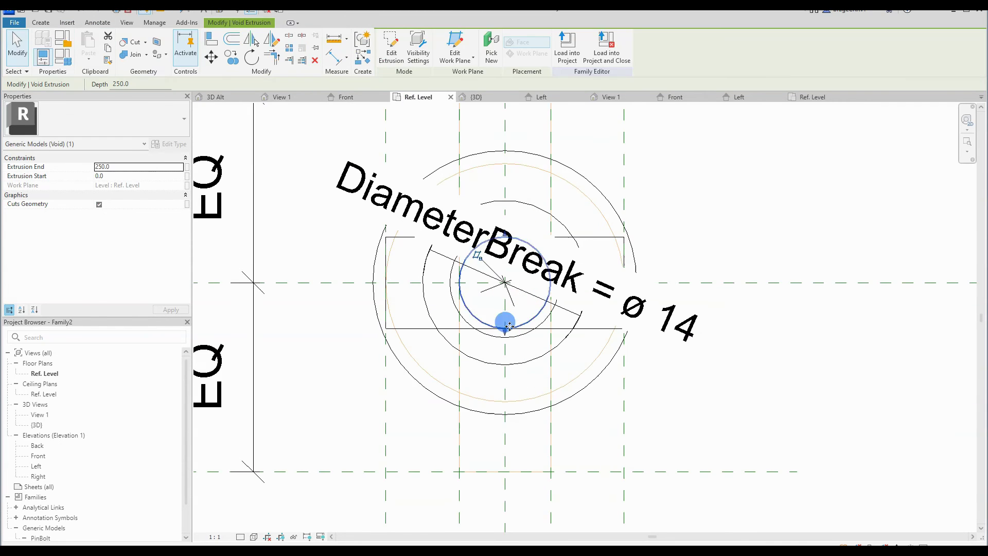
click(587, 346)
click(469, 98)
click(353, 97)
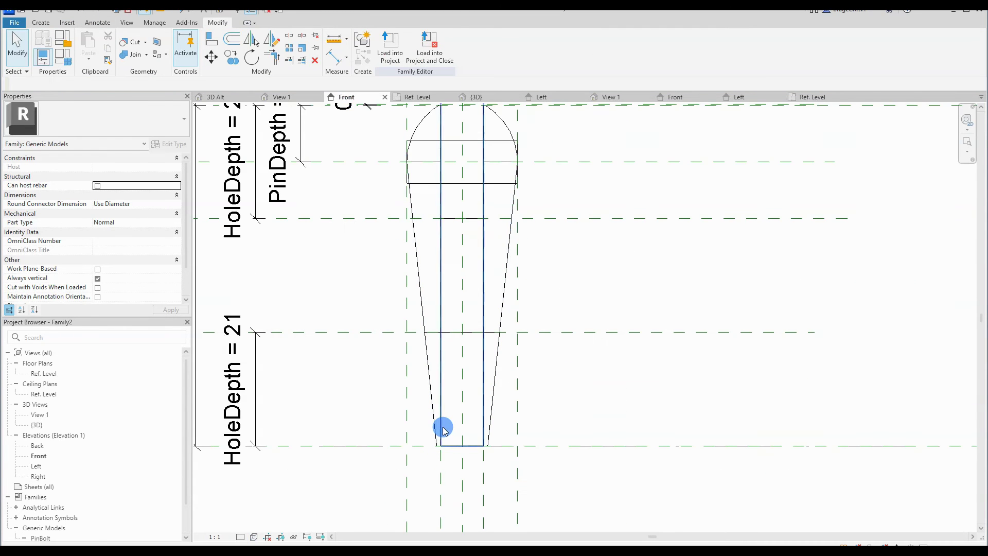
click(483, 385)
scroll(491, 257, down, 5)
scroll(488, 214, up, 2)
scroll(503, 368, down, 4)
scroll(491, 301, up, 5)
key(Escape)
- Align the nut's bottom edge to the bottom reference plane with AL
key(a)
key(l)
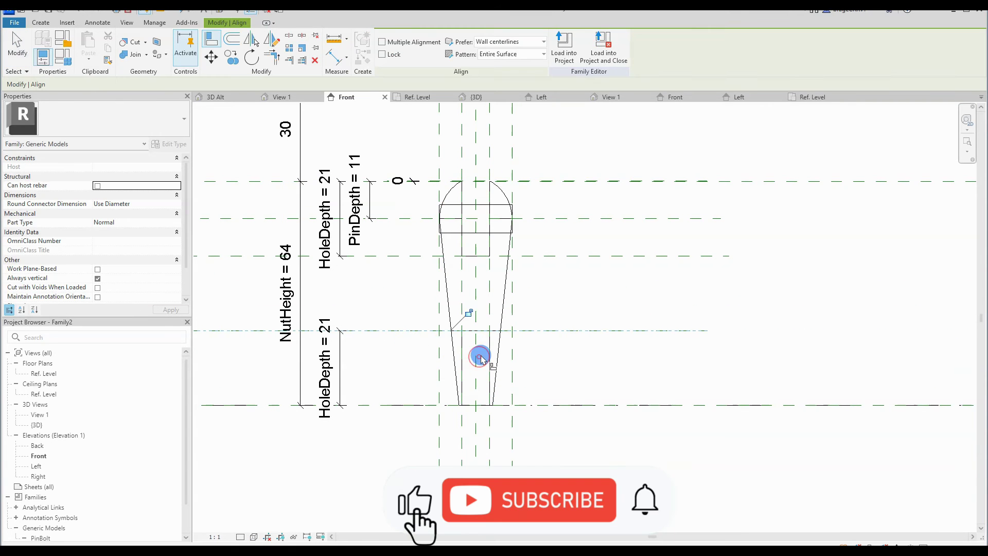
click(407, 405)
click(479, 405)
key(Escape)
middle_drag(549, 329, 556, 331)
- Inspect the DiameterBreak dimension (ø 18) in 3D, orbiting to the nut's underside
click(476, 97)
scroll(491, 355, down, 2)
click(481, 338)
click(400, 287)
shift+middle_drag(478, 294, 552, 179)
middle_drag(552, 179, 527, 218)
scroll(525, 217, up, 3)
click(468, 263)
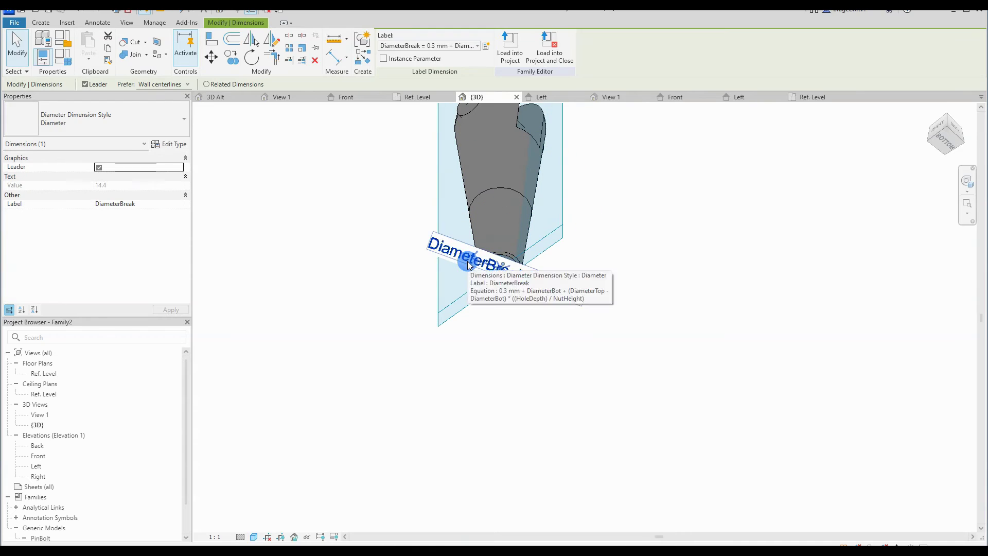
click(628, 355)
shift+middle_drag(629, 355, 386, 258)
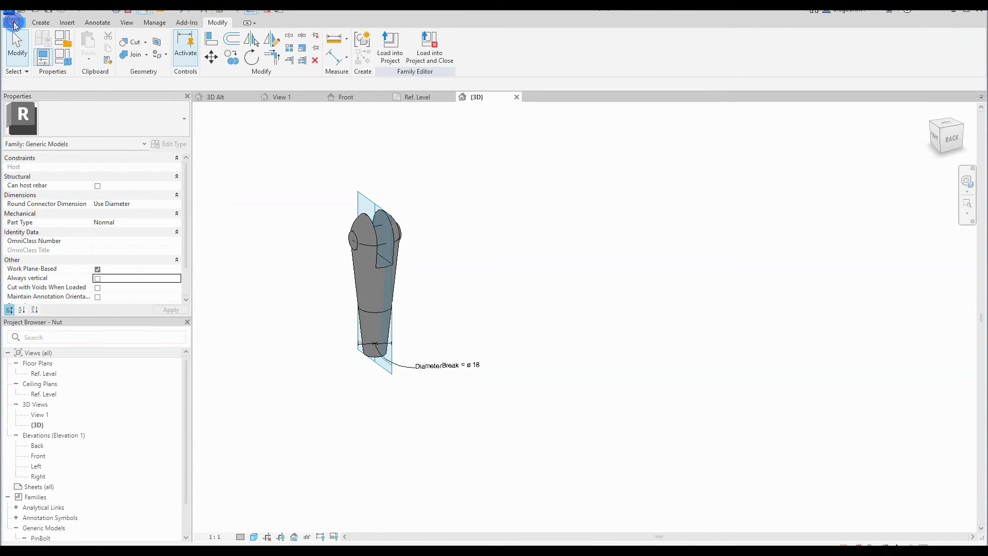
- Create a new family from the Metric Generic Model line based template
click(14, 25)
mouse_move(41, 65)
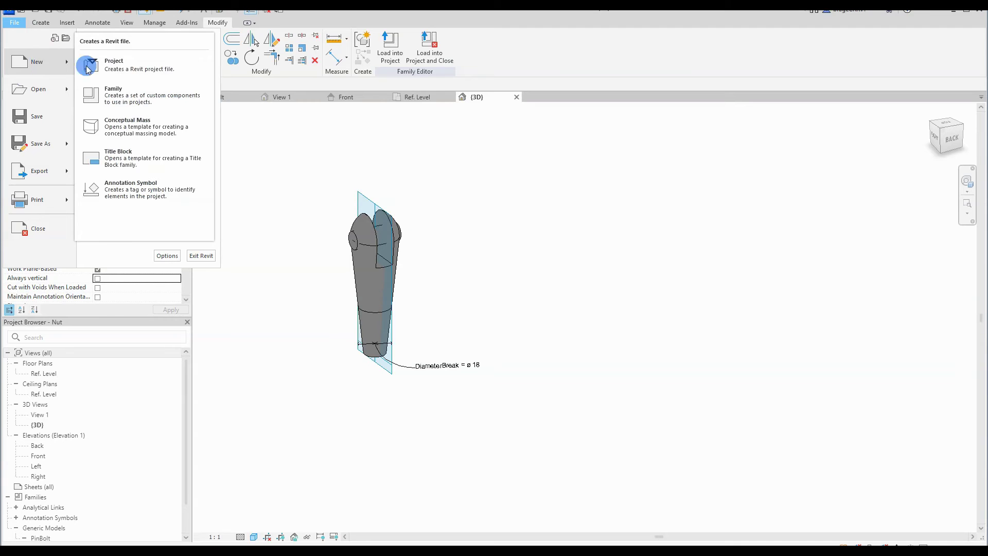
click(133, 97)
drag(596, 187, 595, 235)
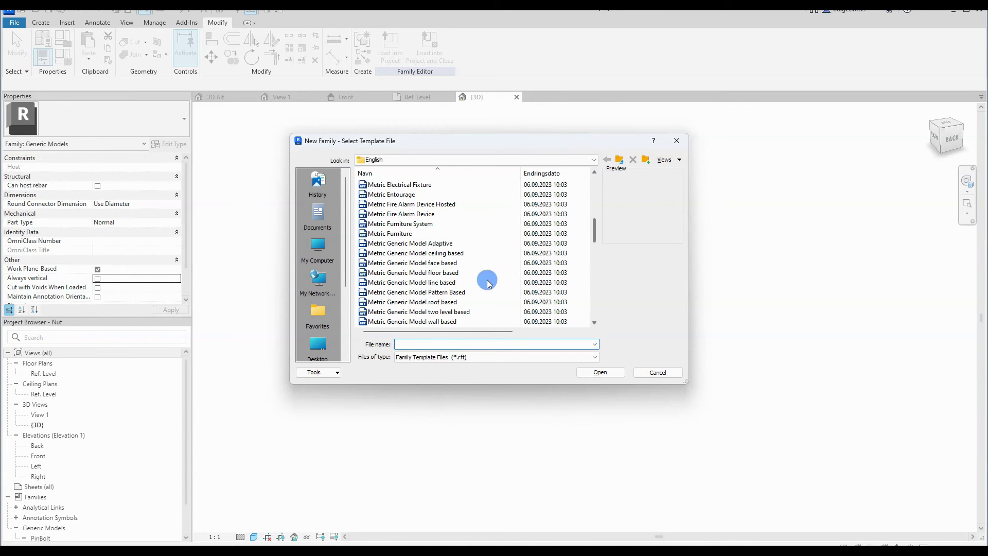
click(453, 283)
click(598, 375)
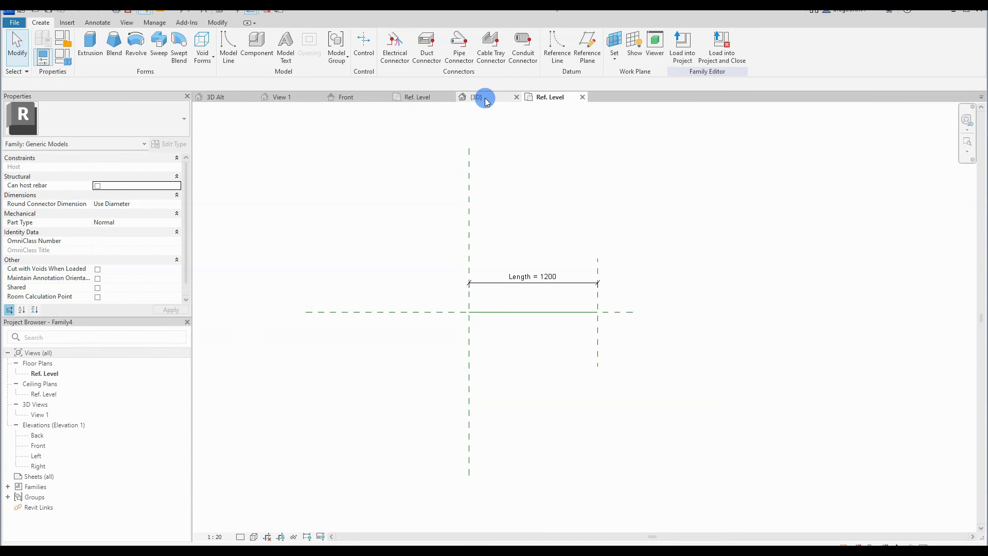
- Load the Nut family into Family4 without placing an instance
click(485, 98)
click(390, 46)
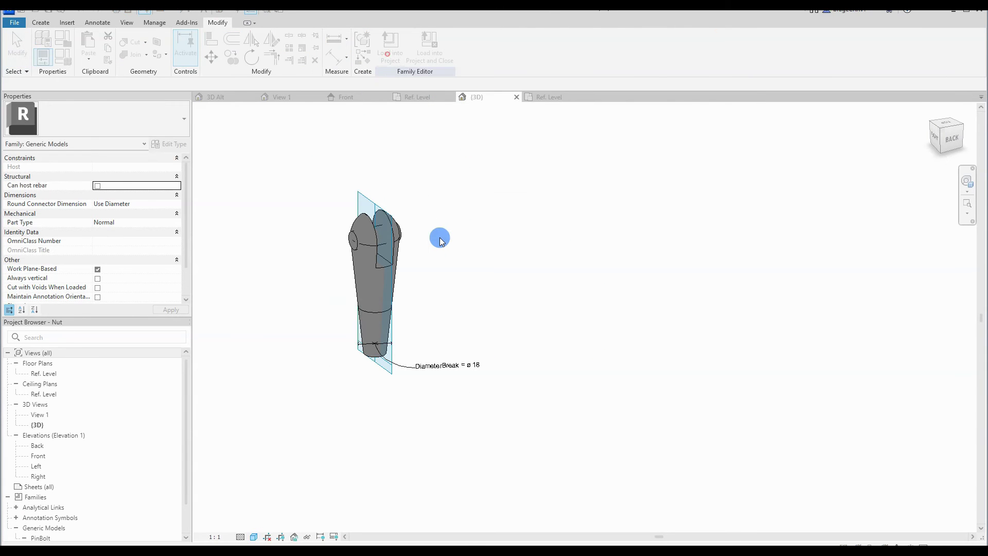
click(427, 235)
click(458, 360)
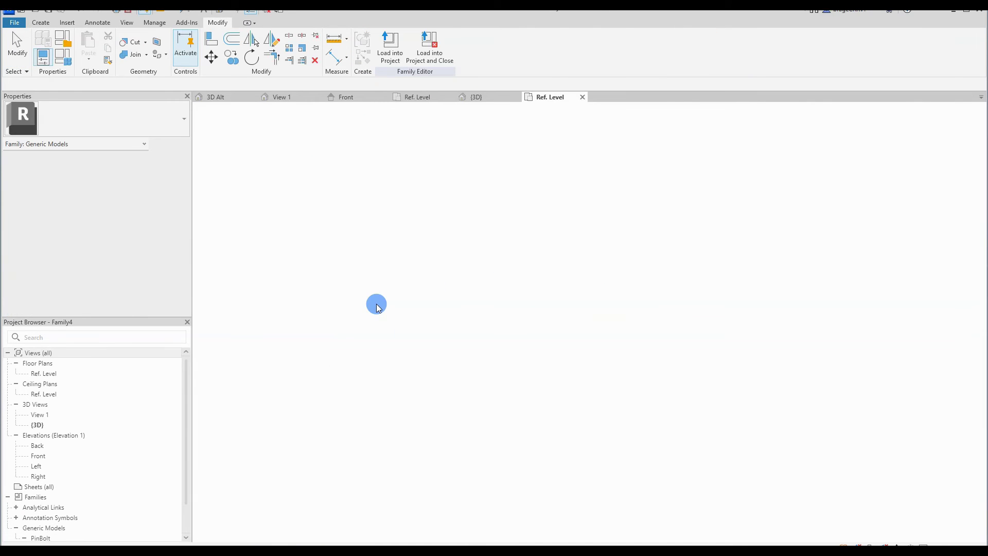
middle_drag(507, 349, 439, 324)
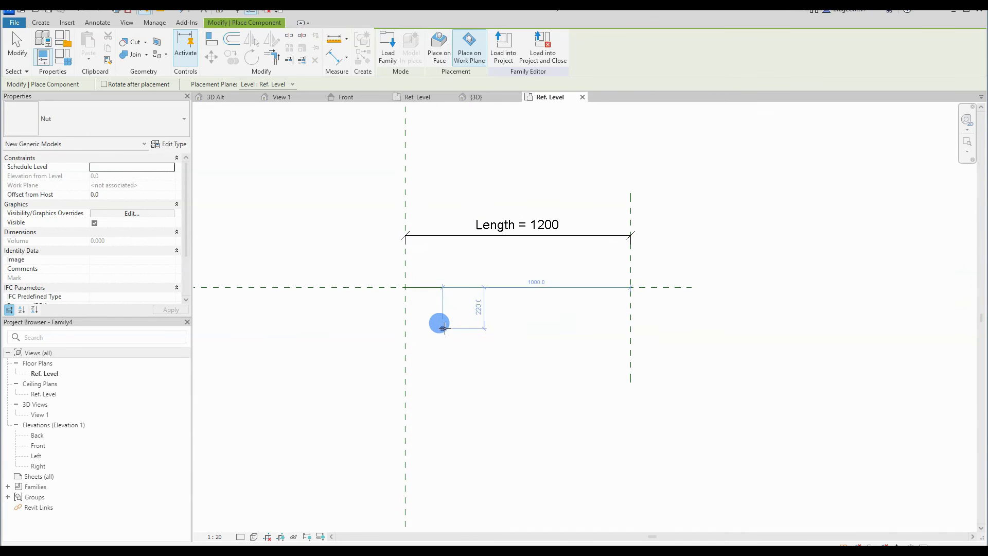
key(Escape)
key(Escape)
scroll(561, 423, down, 1)
middle_drag(561, 423, 371, 414)
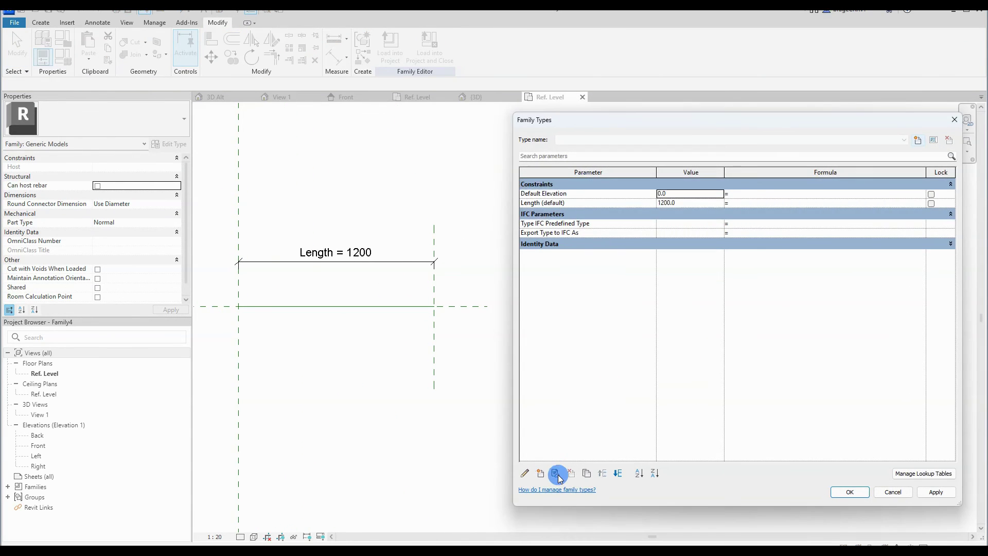
- Add a Material parameter of data type Material in Family Types
click(544, 472)
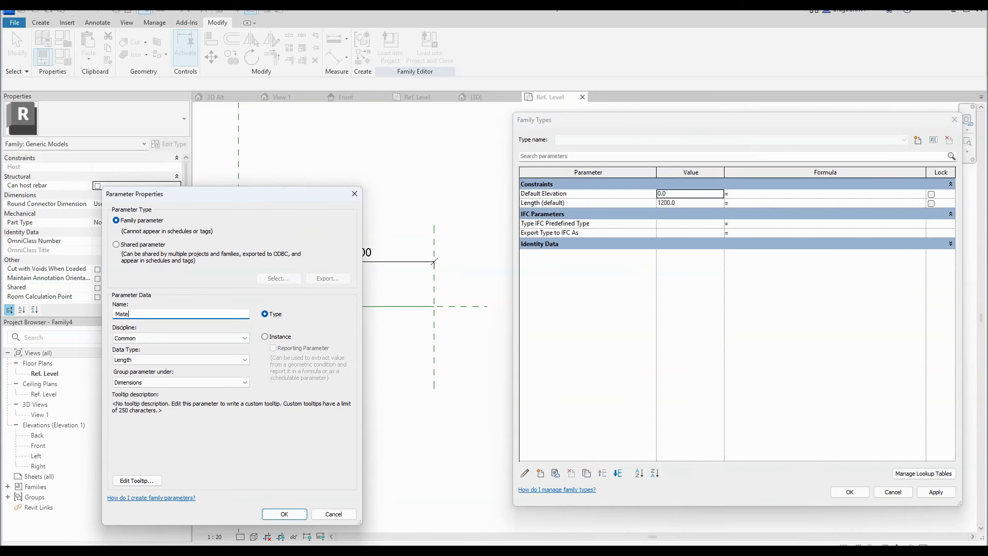
click(236, 360)
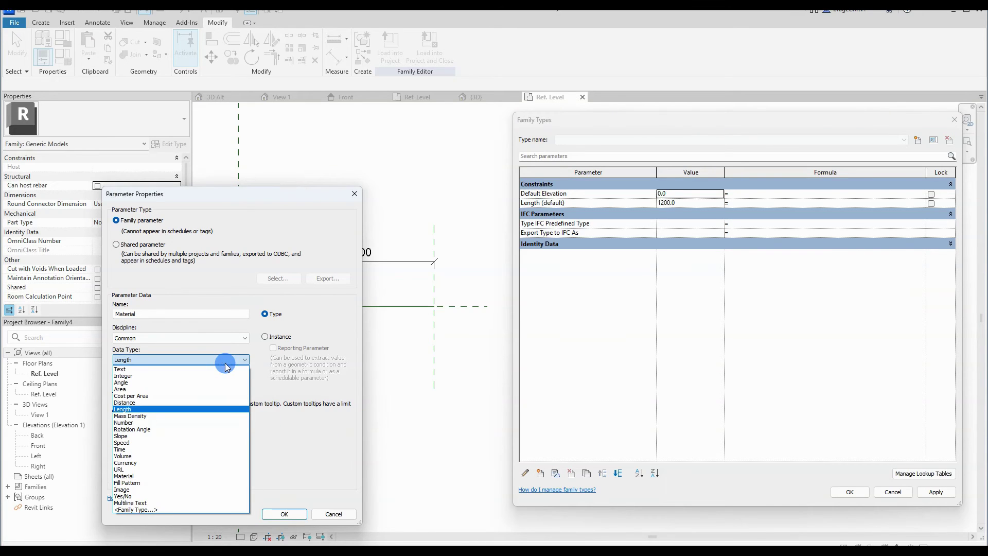
click(173, 476)
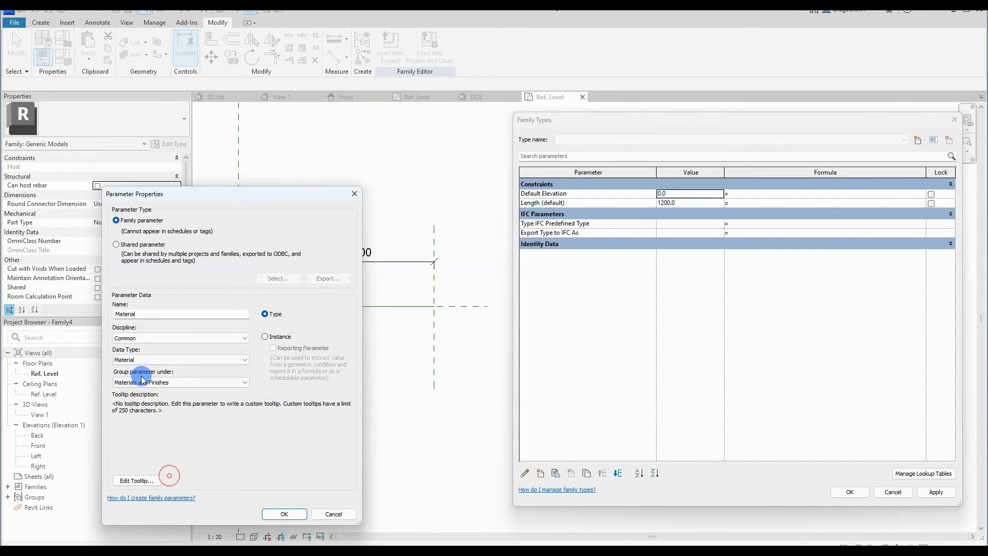
click(281, 514)
- Add a Diameter length parameter and close Family Types keeping the changes
click(540, 474)
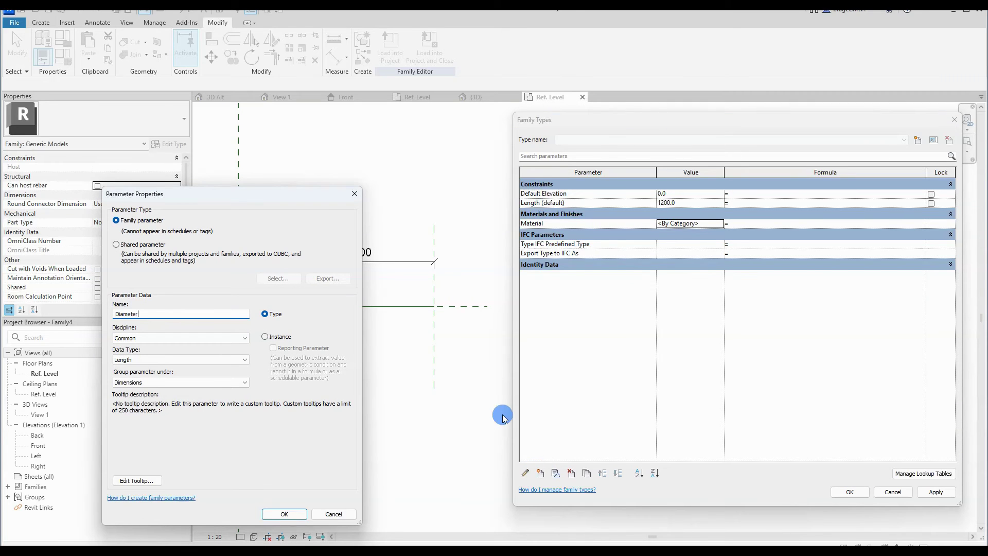
click(281, 510)
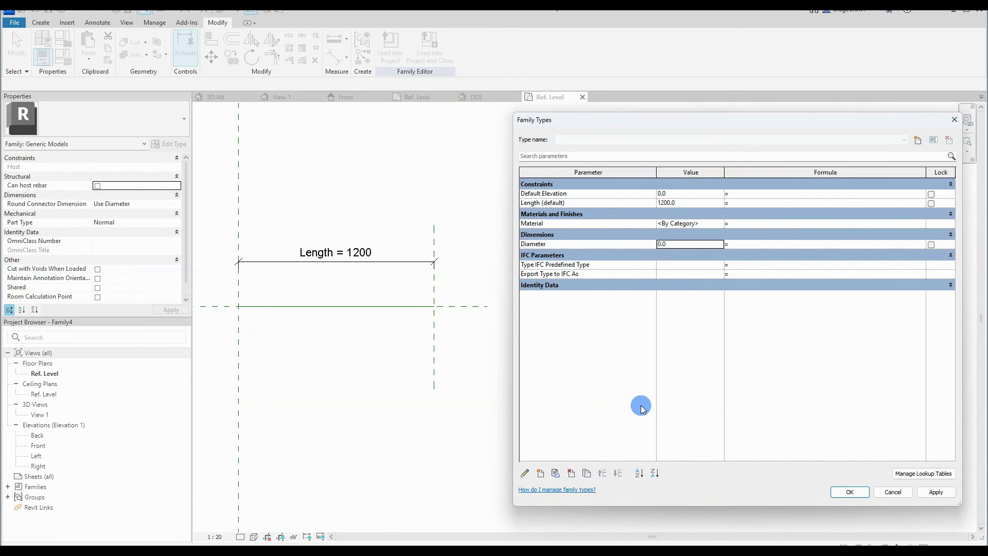
click(850, 492)
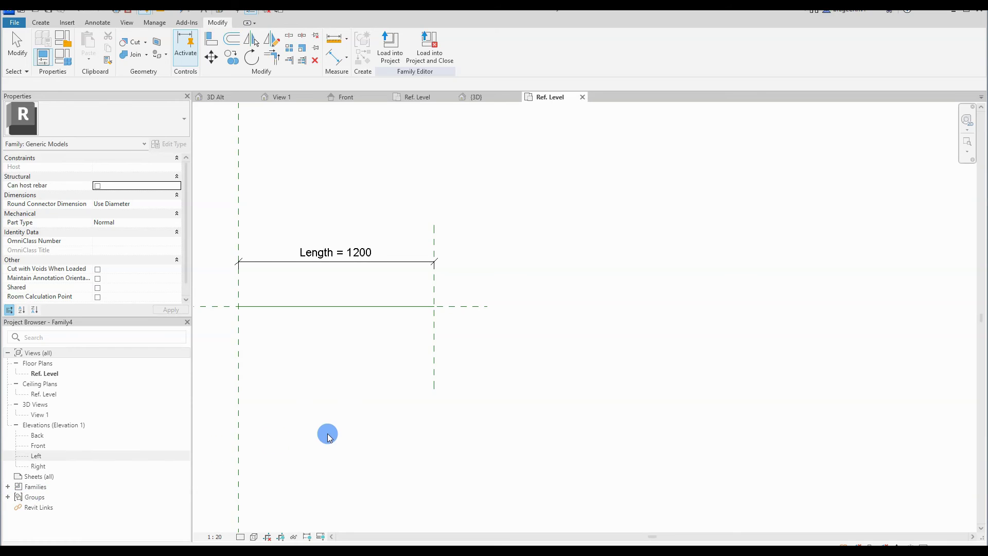
middle_drag(332, 433, 378, 441)
- Close all of the Nut family's open view tabs, including View 1
click(474, 97)
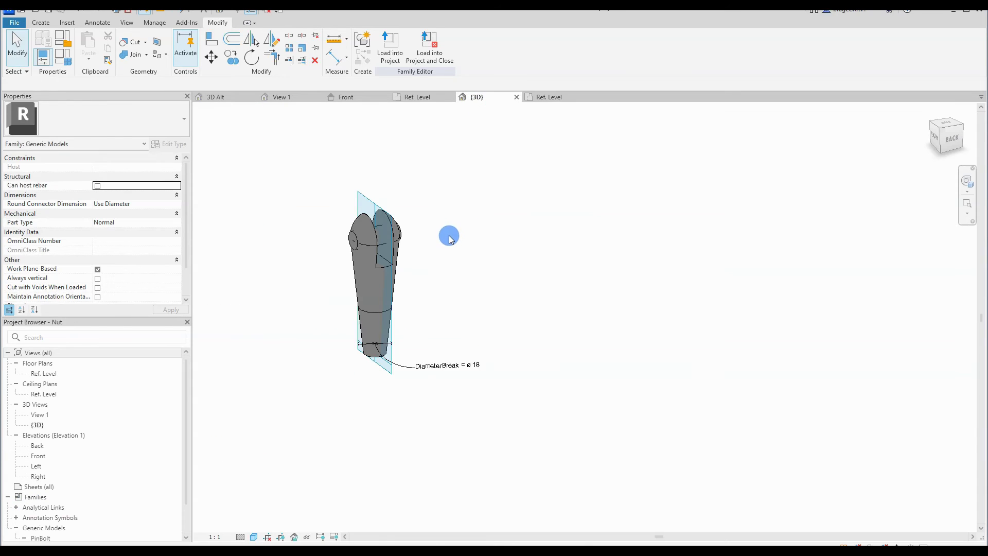
click(517, 99)
click(448, 97)
click(369, 98)
click(321, 98)
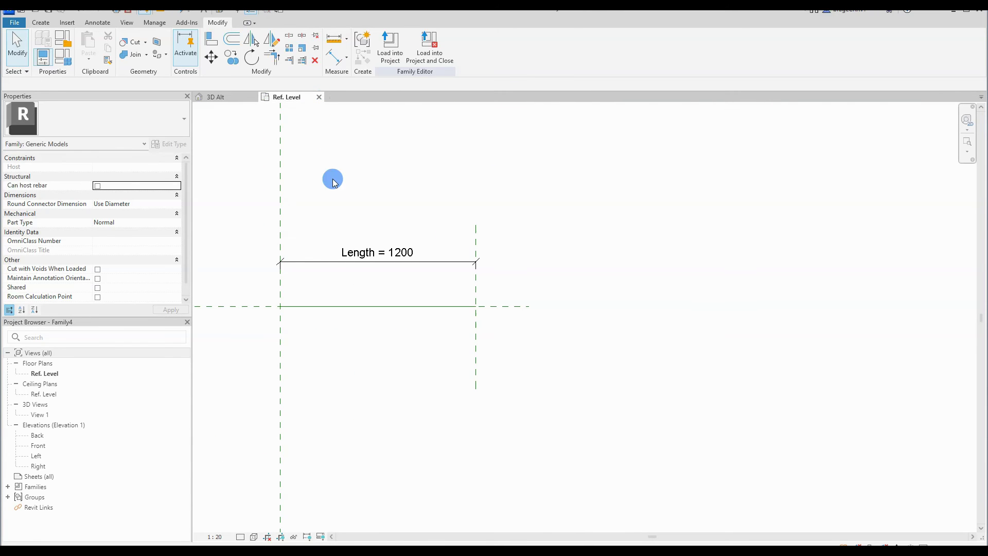
- Draw two vertical reference planes near the rod's left and right ends
middle_drag(438, 211, 508, 216)
scroll(502, 216, down, 1)
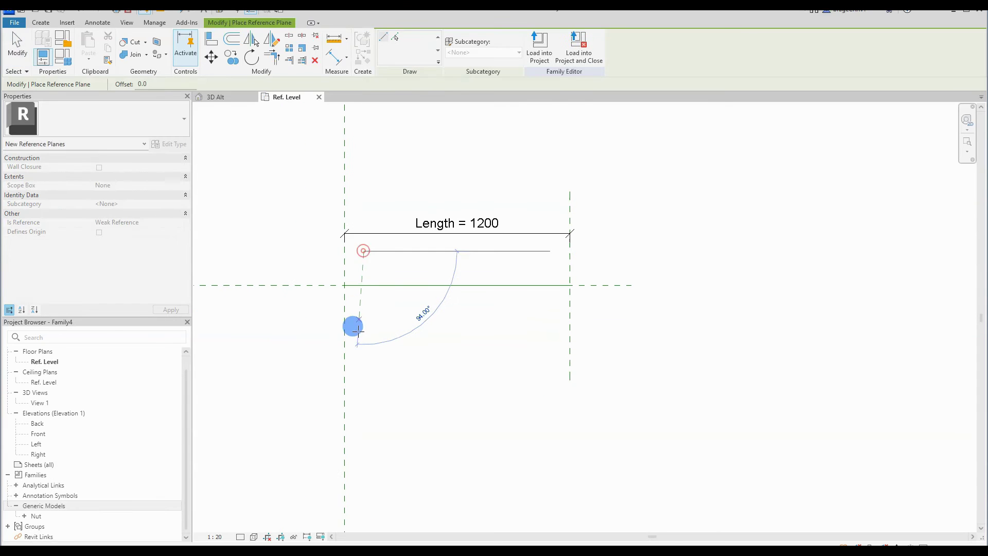
click(364, 354)
click(551, 256)
click(552, 333)
key(Escape)
key(Escape)
scroll(411, 286, up, 2)
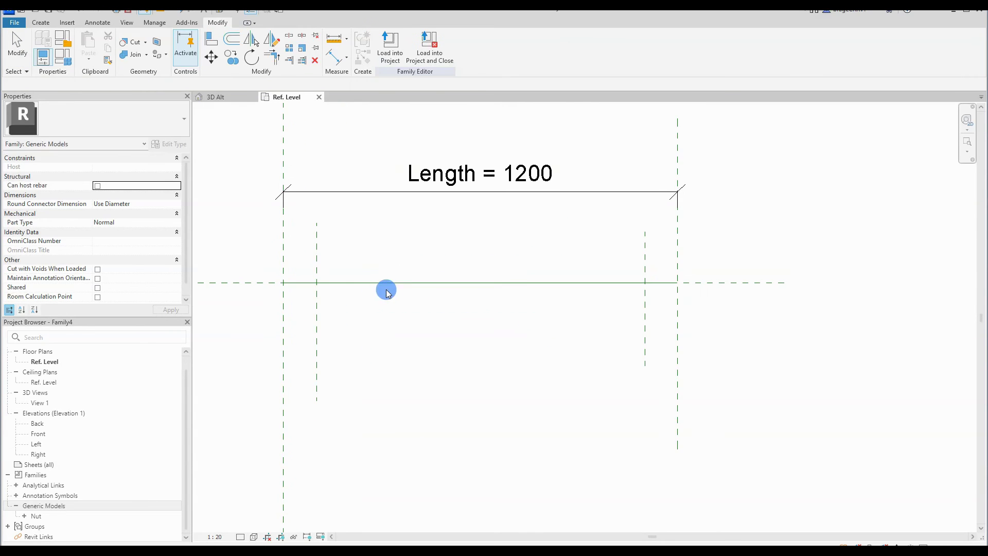
- Dimension the new planes from the end planes with DI: 102 left, 98 right
key(d)
key(i)
click(347, 270)
click(381, 269)
click(354, 268)
click(710, 274)
click(743, 276)
click(726, 277)
click(17, 63)
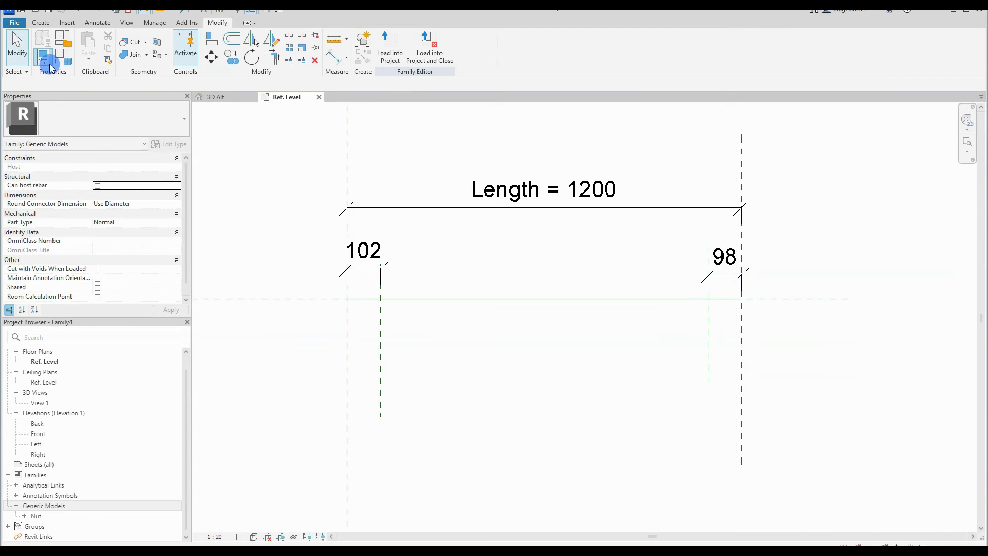
click(63, 60)
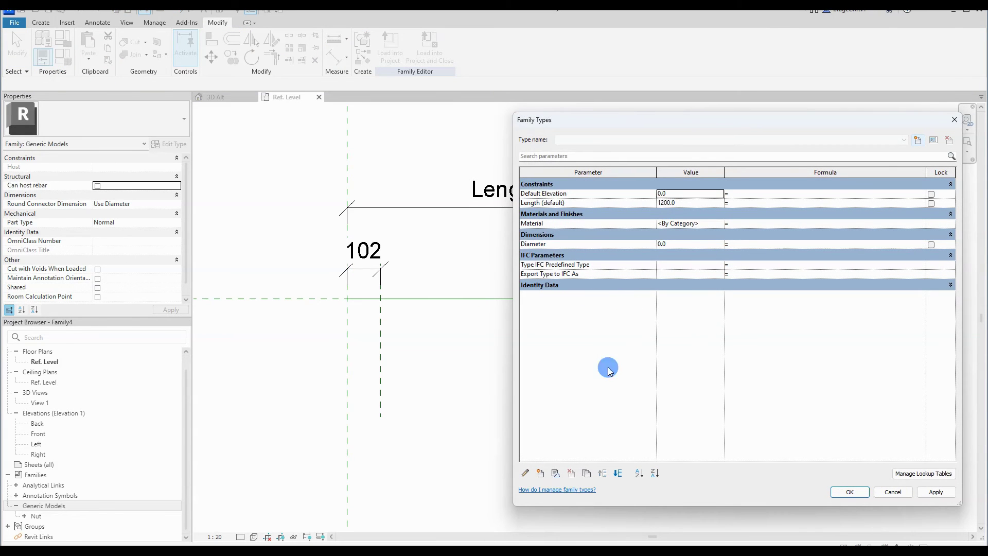
- Create the HelpRod length type parameter, grouped under Other
click(536, 478)
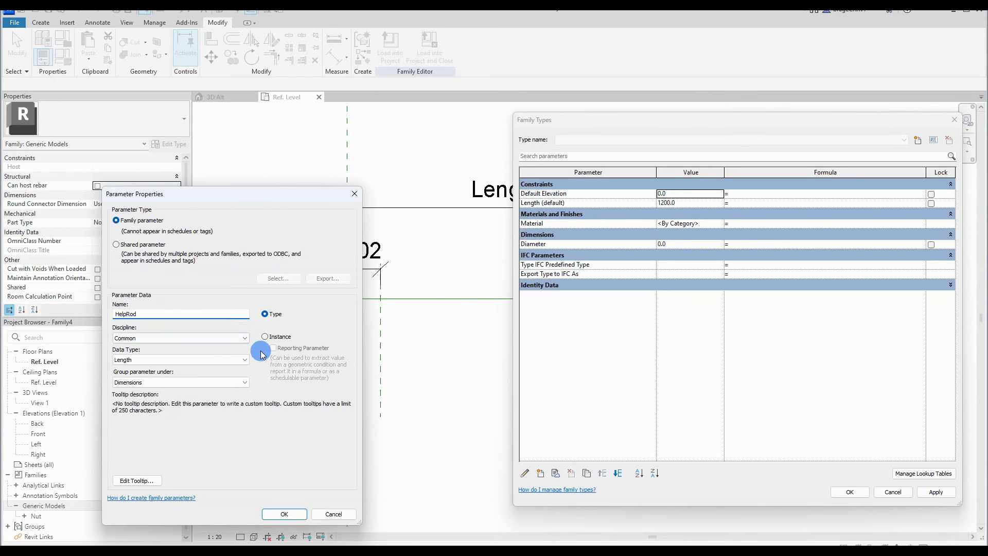
click(203, 382)
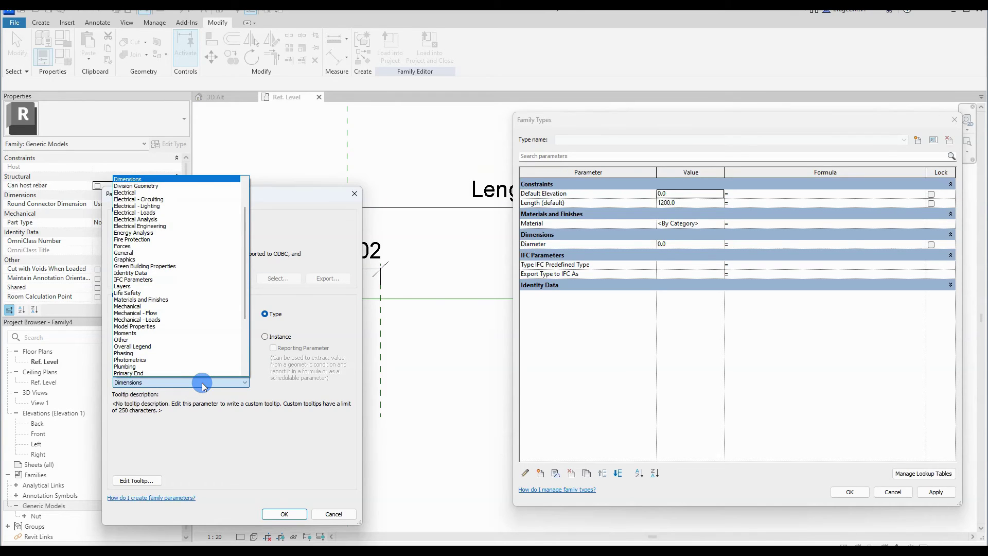
key(o)
click(203, 382)
click(284, 514)
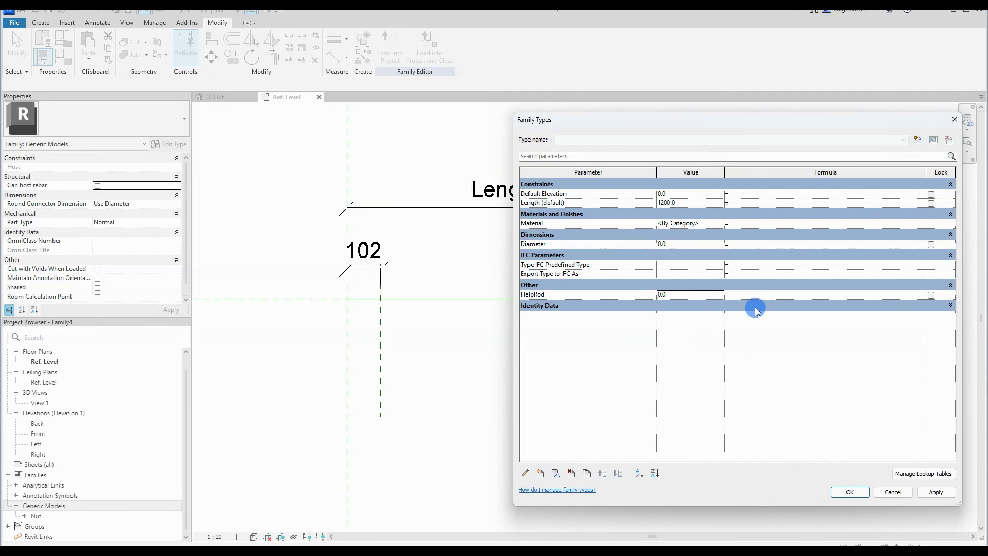
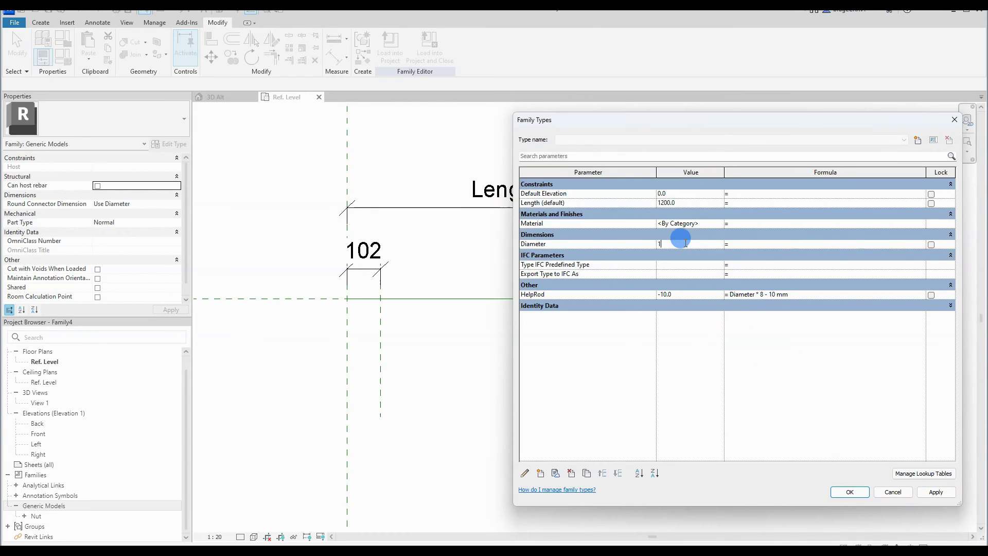
- Confirm Diameter 10 and label both end dimensions with HelpRod so they read HelpRod = 70
click(850, 492)
click(366, 268)
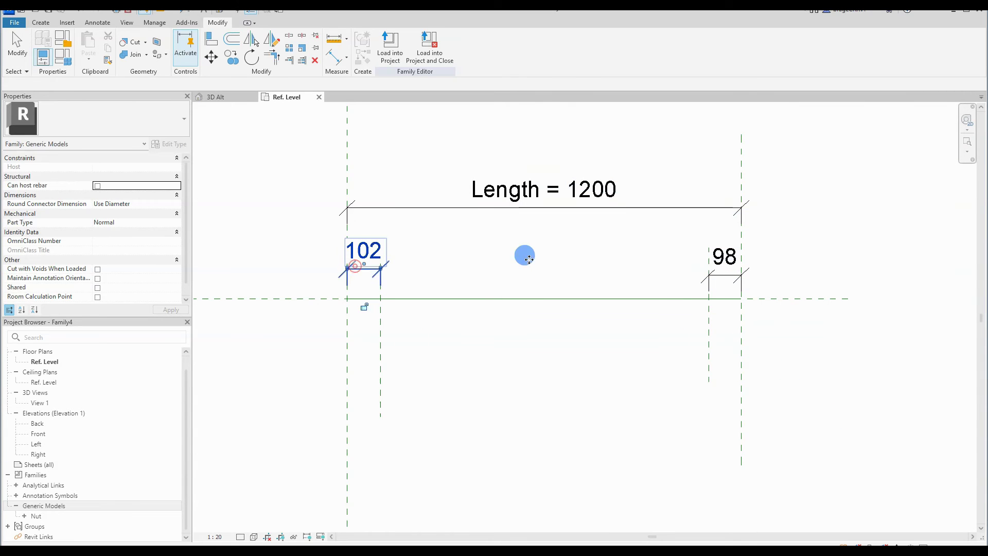
ctrl+click(730, 283)
click(427, 46)
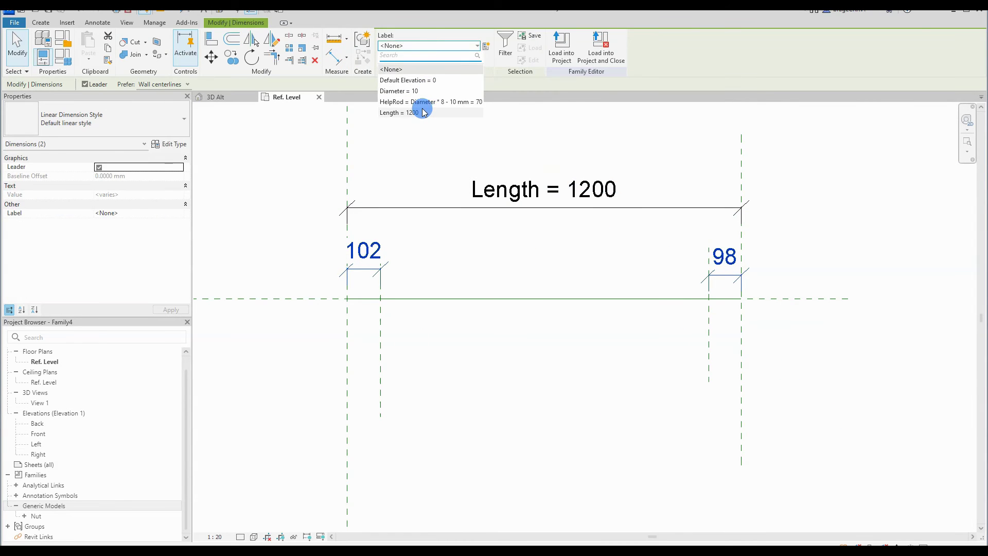
click(424, 103)
click(483, 391)
- Set the plan view scale to 1:5 and move the Length dimension closer to the level line
scroll(481, 387, down, 1)
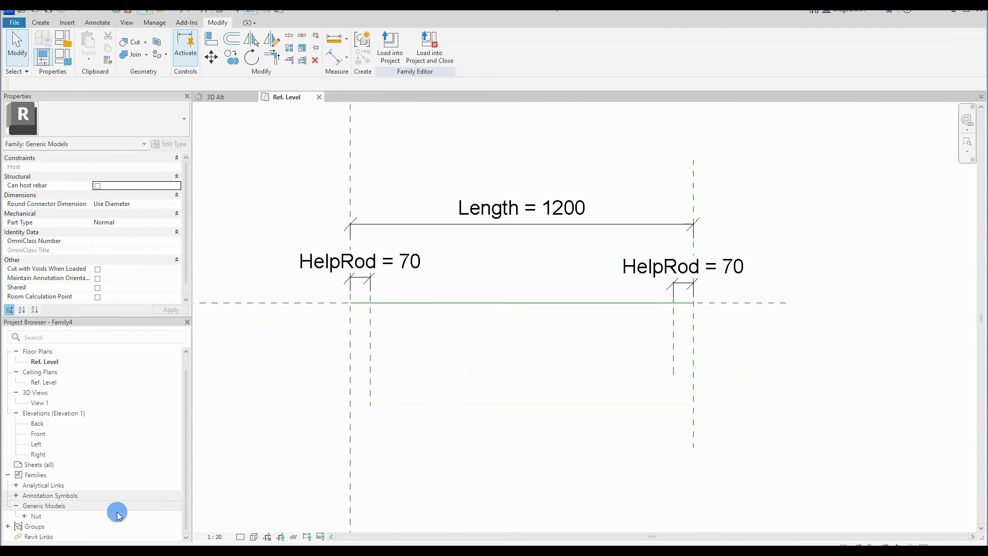
click(210, 537)
click(223, 409)
scroll(516, 382, up, 2)
drag(464, 195, 463, 235)
click(462, 288)
scroll(510, 400, up, 1)
middle_drag(509, 395, 525, 403)
scroll(523, 403, down, 1)
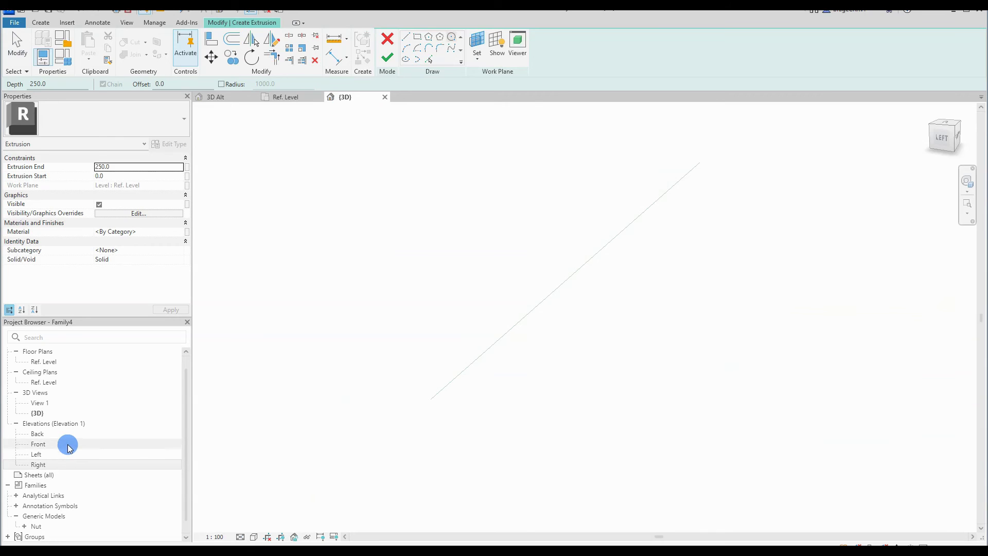
- In the Left elevation, set the extrusion's work plane to Reference Plane : Left
double_click(66, 435)
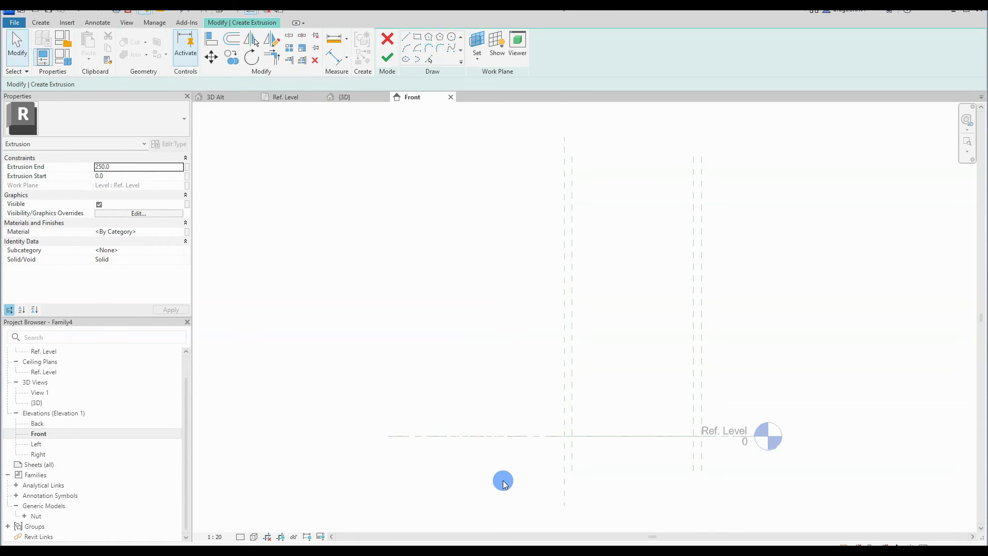
click(451, 97)
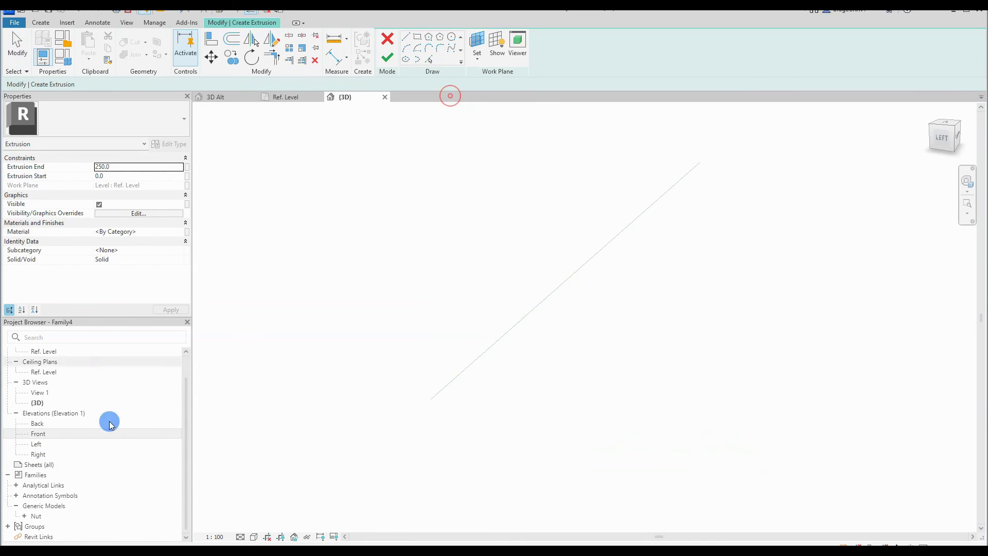
double_click(63, 447)
click(477, 58)
click(496, 77)
click(665, 286)
click(690, 312)
click(636, 347)
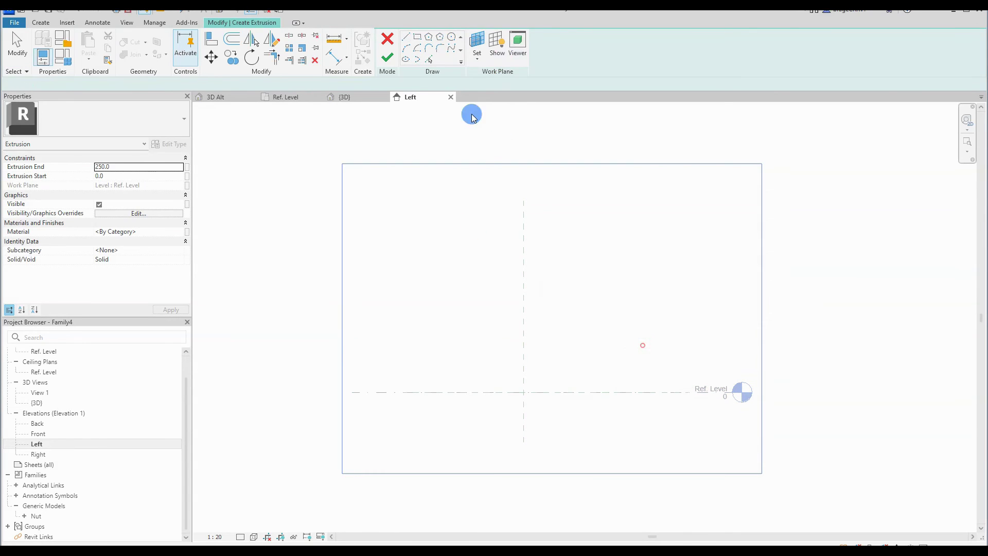
- Sketch a circle centred on the reference planes' intersection
click(451, 37)
click(524, 397)
click(535, 408)
scroll(536, 407, up, 3)
key(Escape)
- Add a diameter dimension to the circle and label it with the Diameter parameter
click(97, 22)
click(114, 46)
click(473, 363)
click(479, 365)
key(Escape)
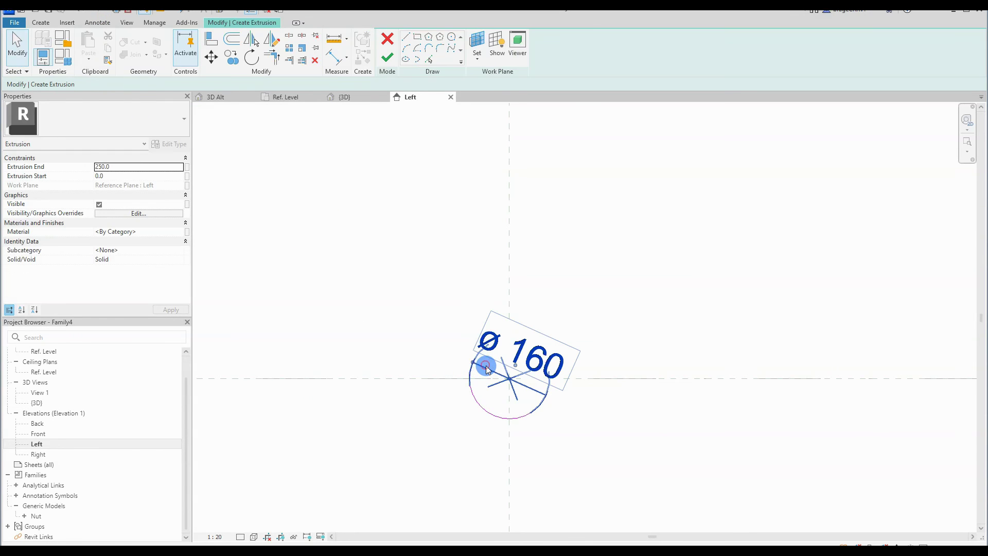
click(481, 364)
click(421, 48)
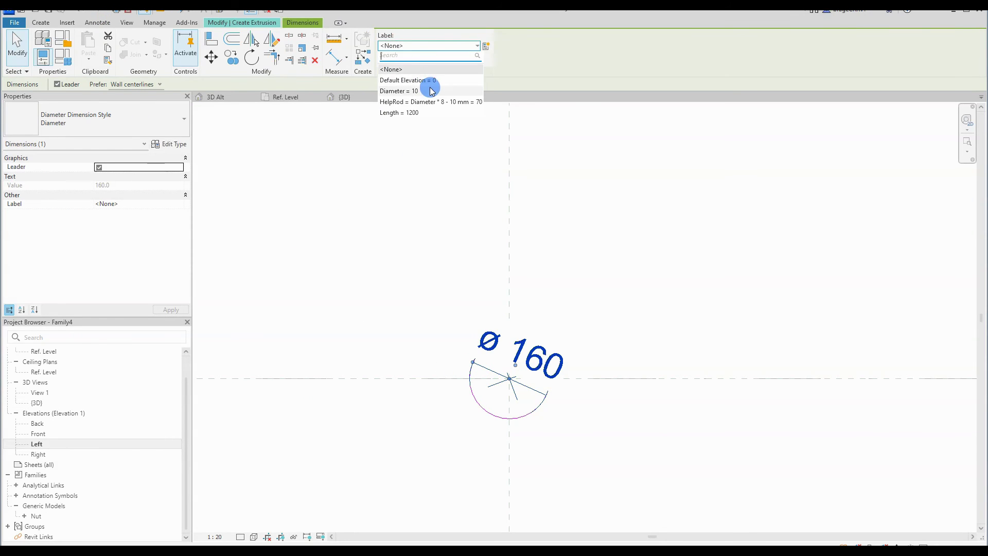
click(406, 91)
scroll(503, 380, up, 5)
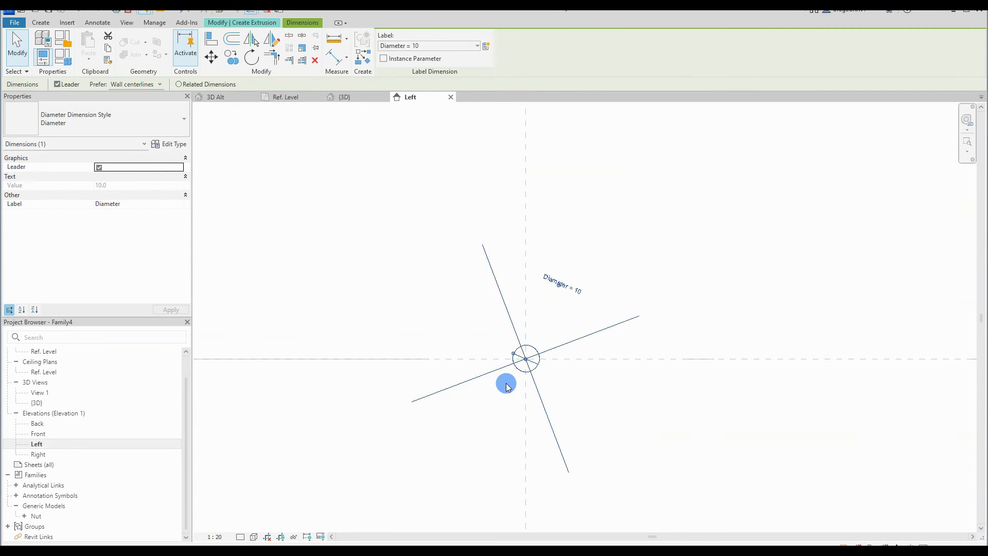
click(432, 321)
scroll(432, 322, down, 3)
- Set the Left view scale to 1:1 and align both rod ends to the HelpRod planes with AL
click(215, 537)
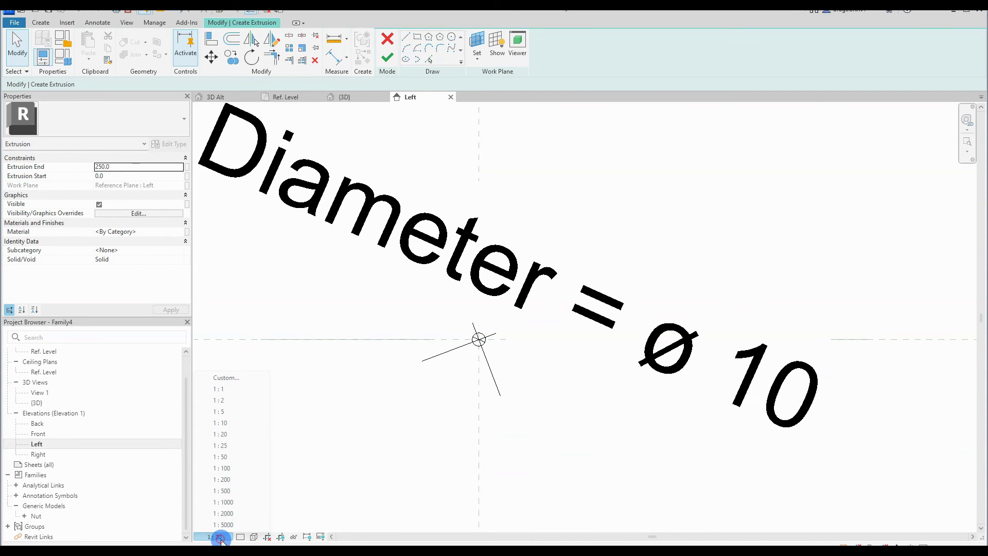
click(227, 390)
click(345, 97)
scroll(425, 304, down, 4)
click(297, 102)
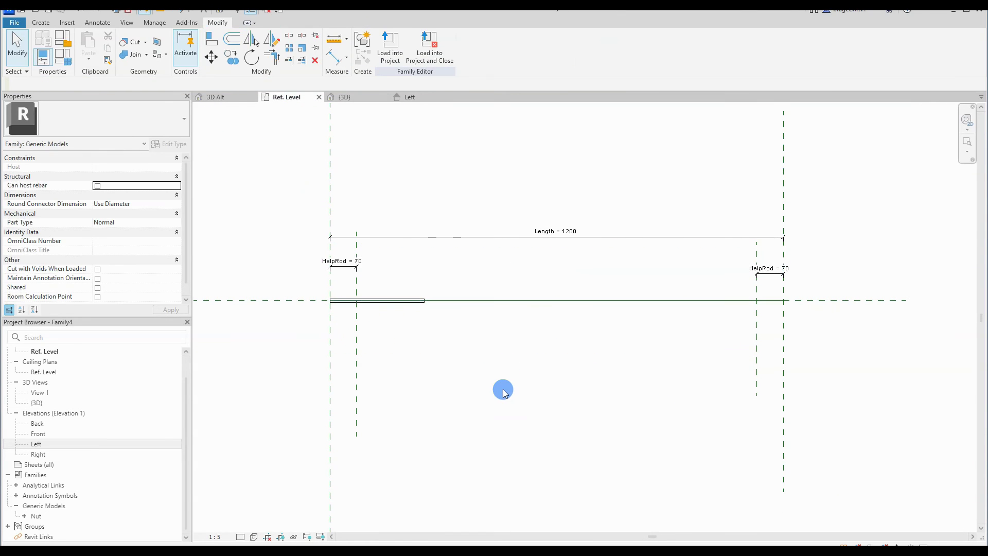
key(a)
key(l)
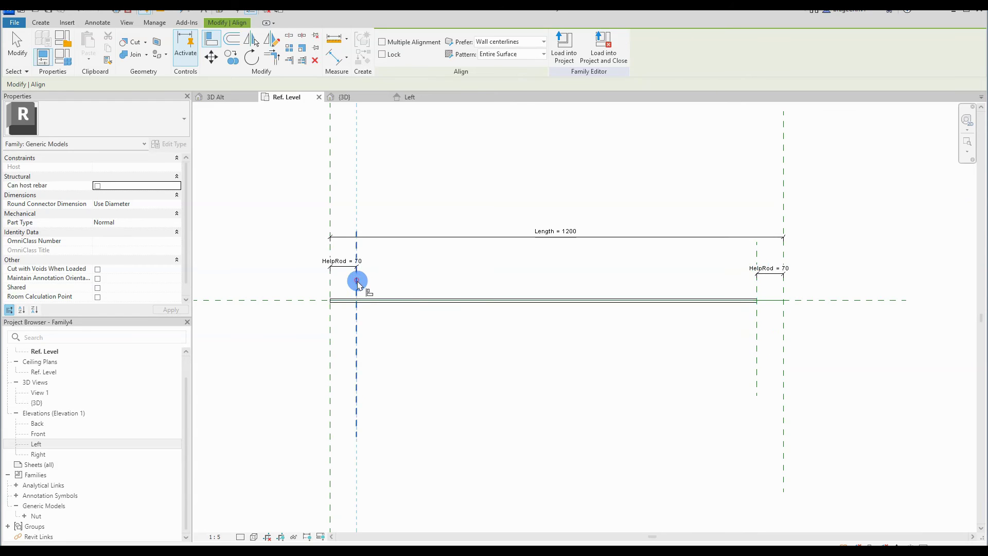
key(Escape)
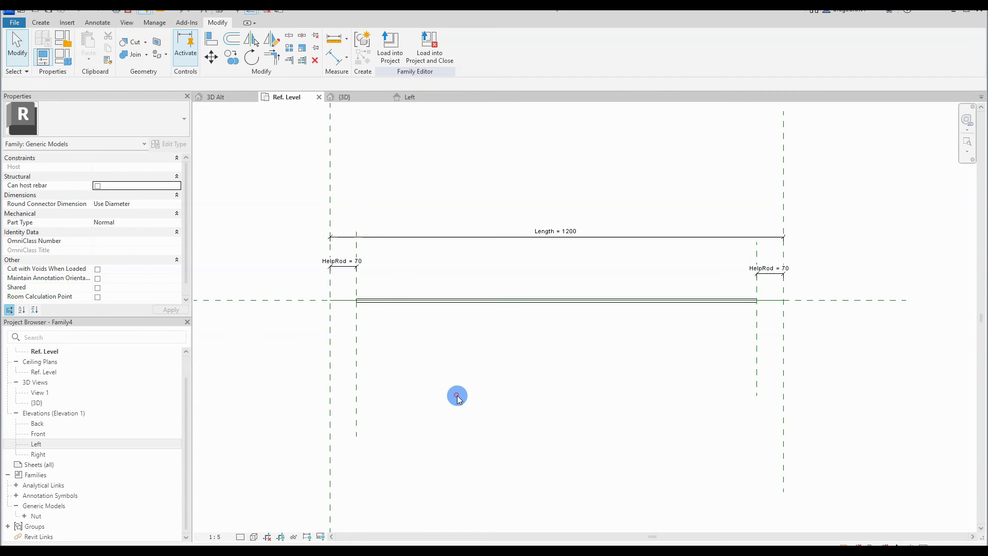
click(410, 97)
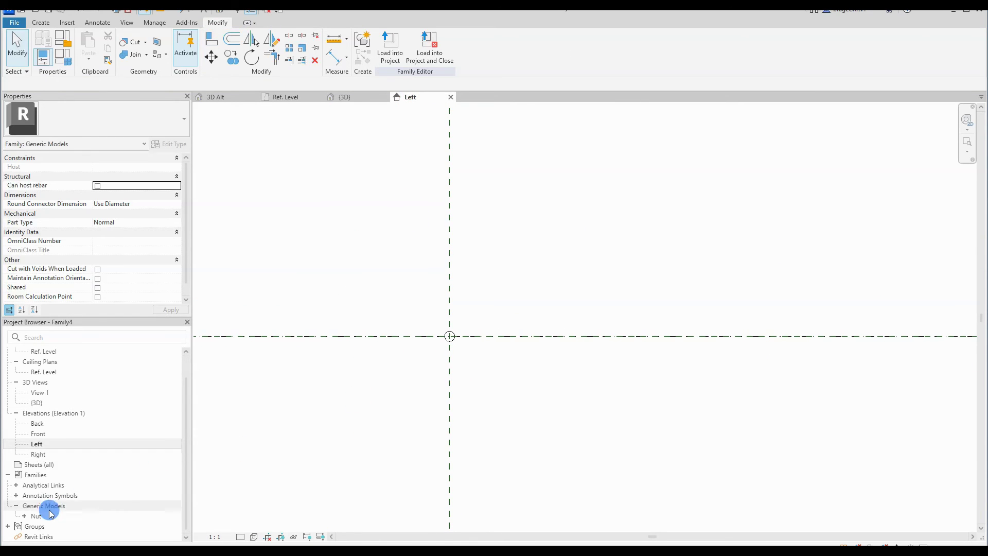
- Place a Nut component below the rod axis in the Left elevation and check it in 3D
click(24, 516)
drag(43, 526, 459, 366)
click(389, 386)
key(Escape)
click(343, 191)
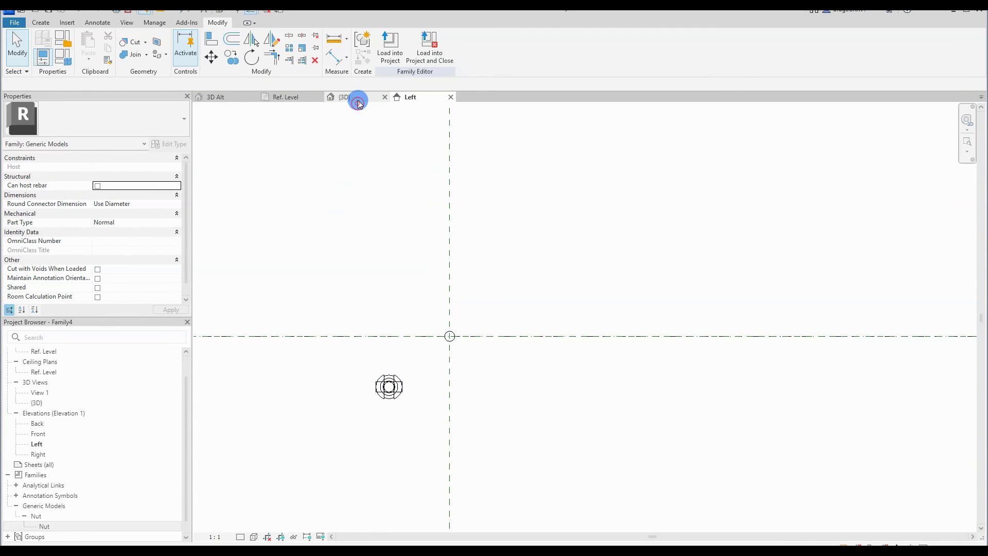
click(359, 103)
shift+middle_drag(458, 366, 397, 380)
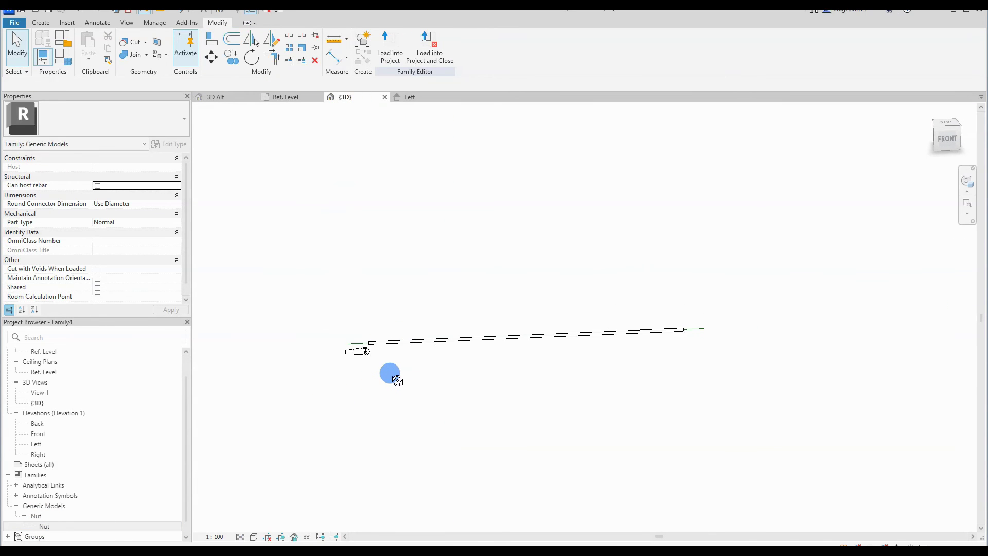
click(406, 100)
click(361, 106)
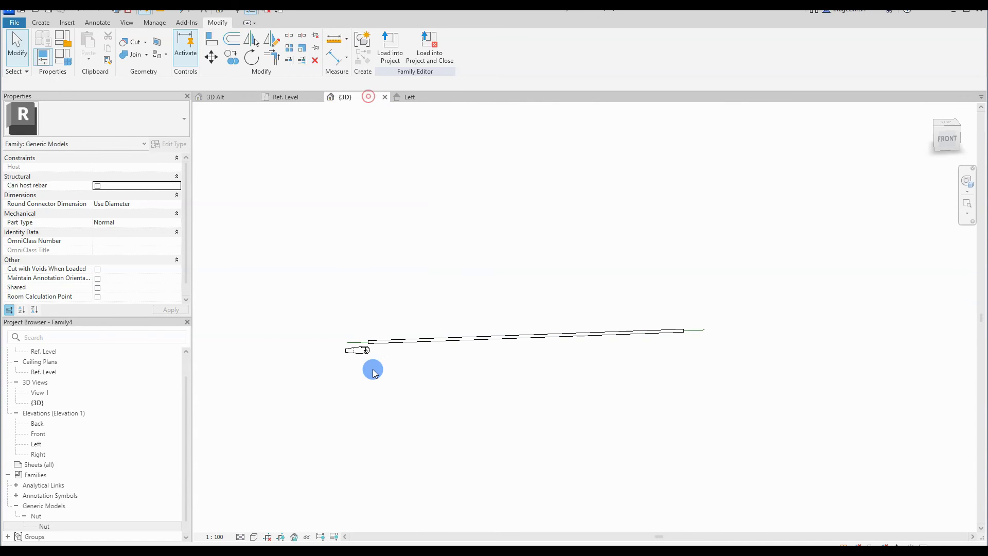
double_click(61, 442)
click(419, 396)
- In the Front elevation, align the nut to the rod's right end with AL
double_click(38, 433)
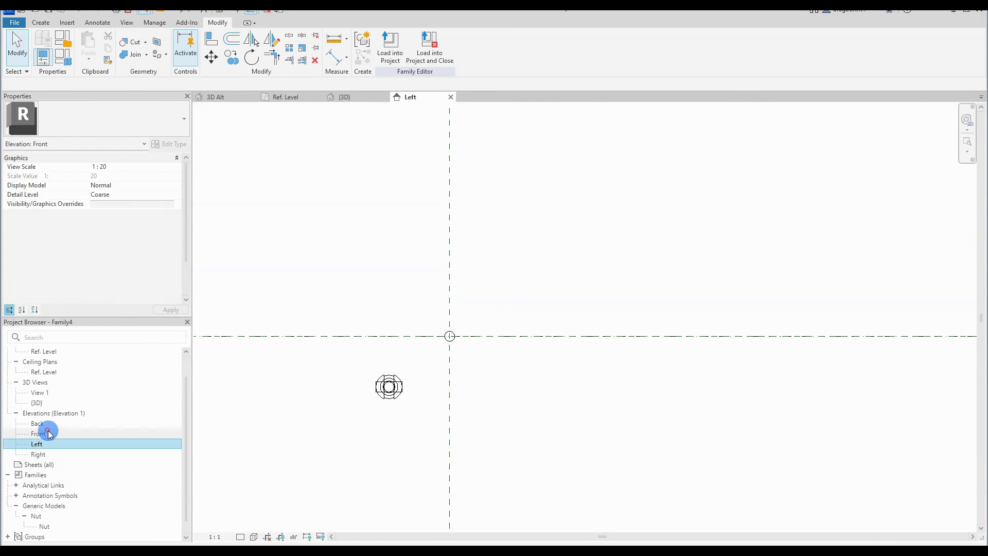
click(373, 394)
scroll(450, 415, up, 3)
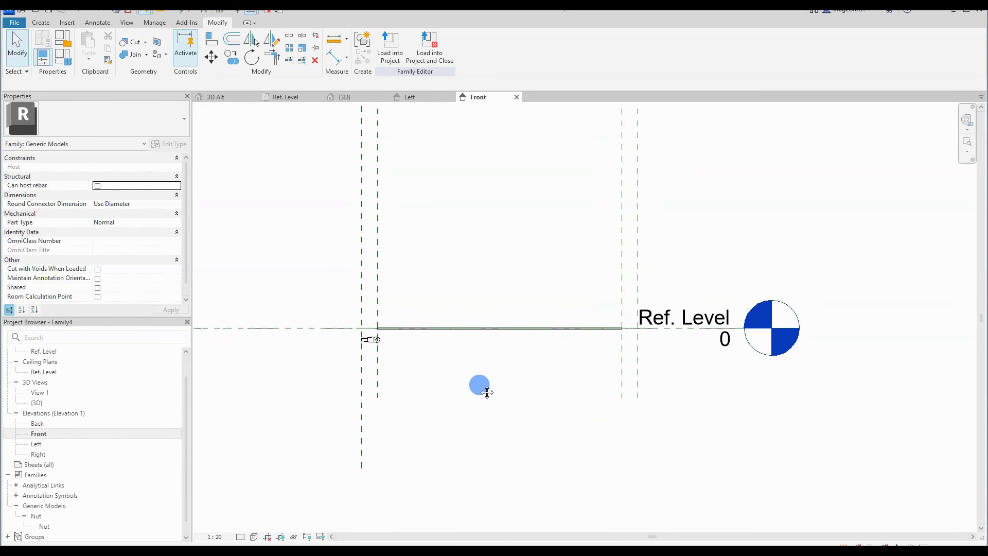
key(a)
key(l)
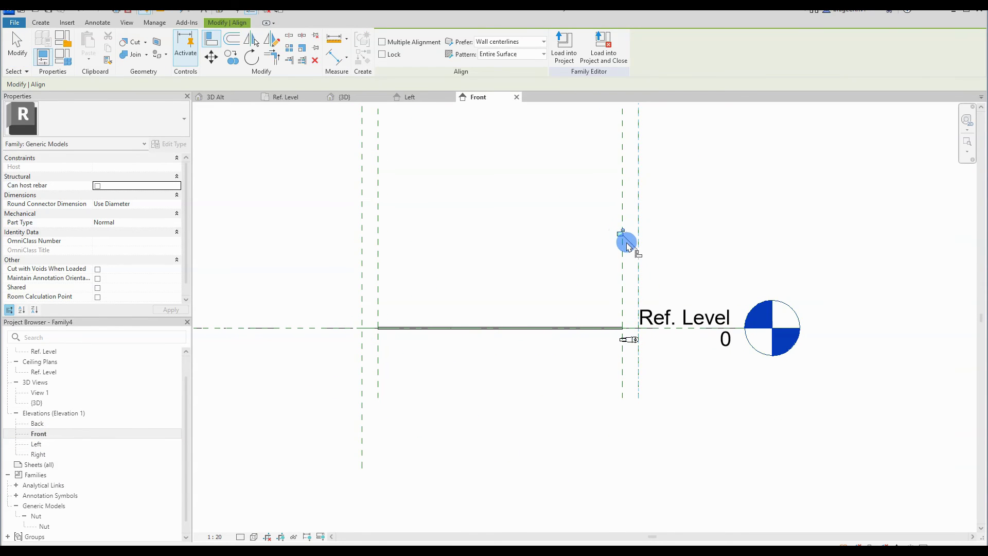
scroll(629, 340, up, 2)
click(629, 341)
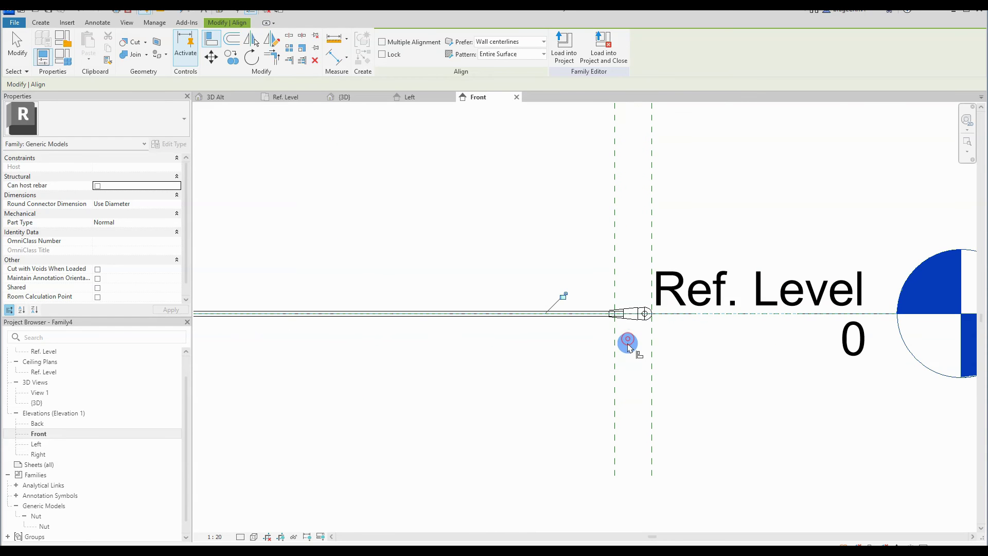
scroll(561, 296, down, 3)
key(Escape)
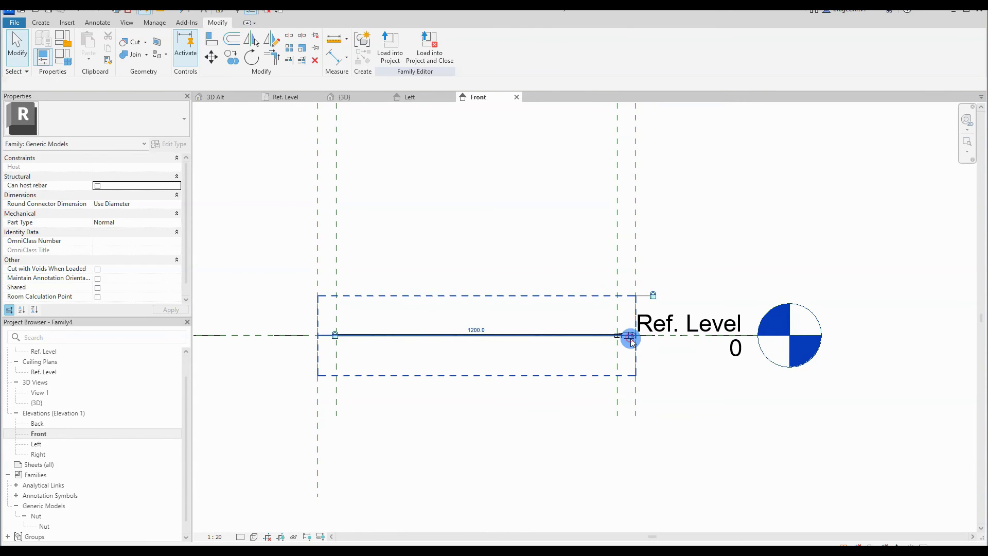
key(Escape)
- Mirror a copy of the nut about a drawn axis to the rod's left end
scroll(628, 338, up, 2)
click(624, 338)
key(d)
key(m)
click(409, 220)
click(410, 239)
key(Escape)
scroll(425, 396, down, 1)
middle_drag(430, 410, 436, 419)
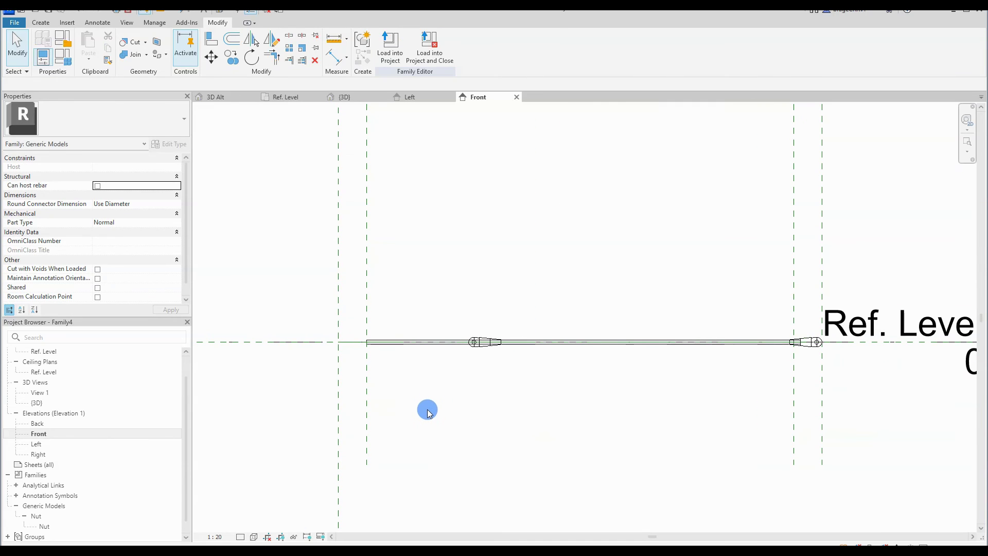
- Align the left nut to the left reference plane with AL
key(a)
key(l)
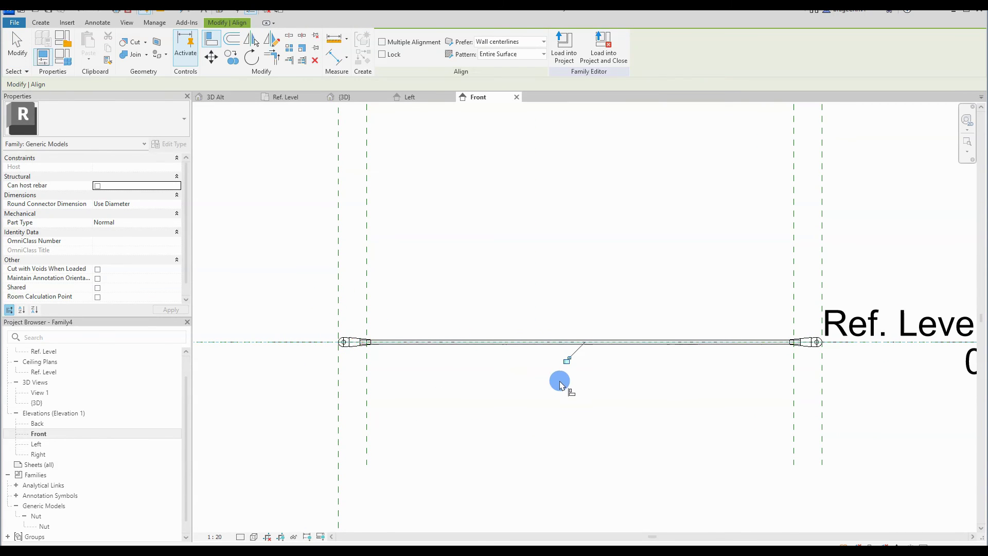
key(Escape)
scroll(527, 441, down, 2)
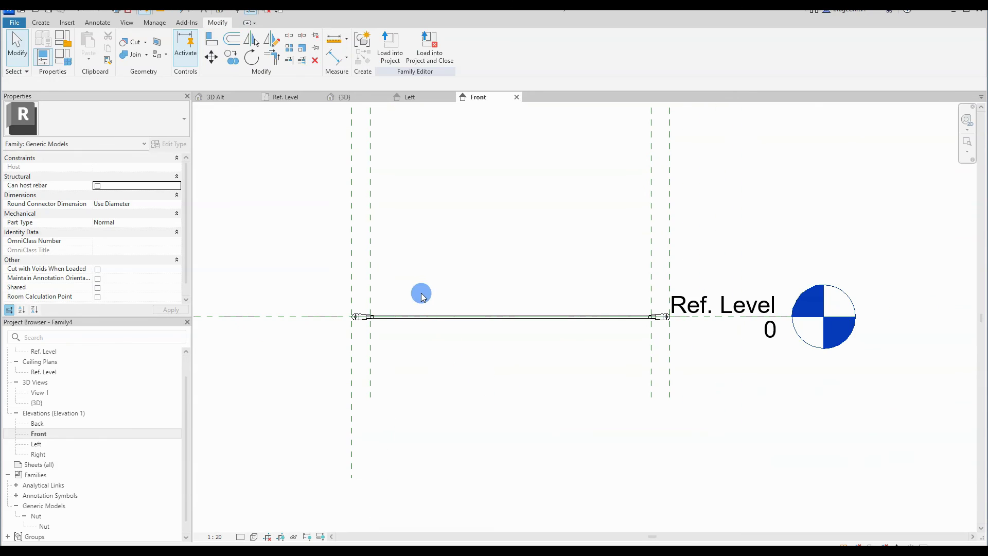
click(410, 318)
key(Escape)
scroll(384, 319, up, 3)
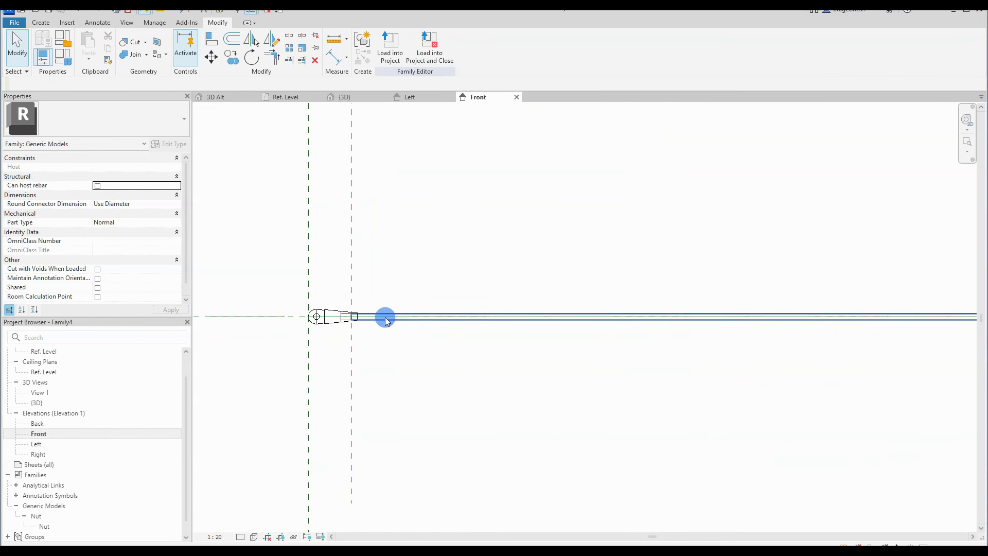
- Associate the rod extrusion's material with the family Material parameter
click(384, 321)
click(187, 232)
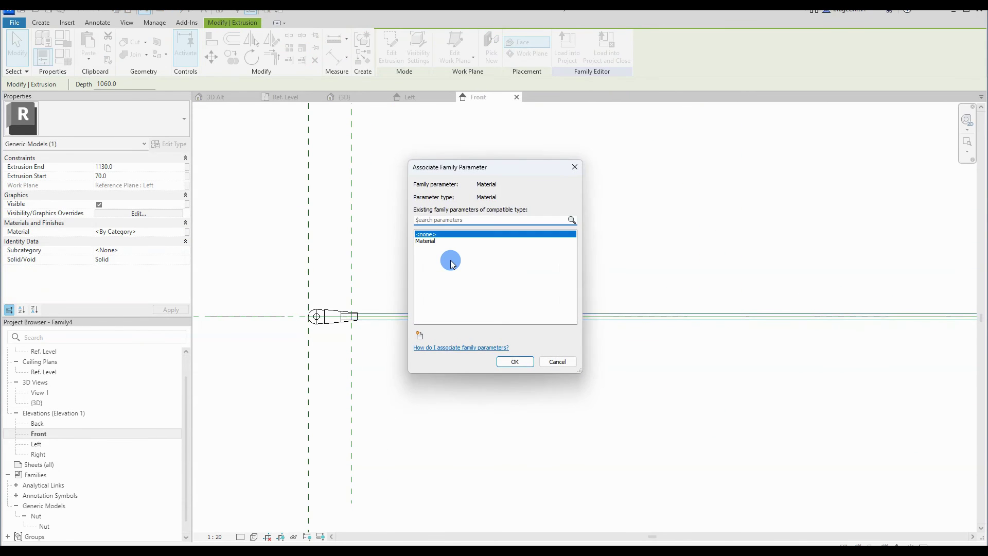
click(431, 241)
click(510, 356)
- Link the nested Nut type's Diameter and Material to the family Diameter and Material parameters
click(44, 526)
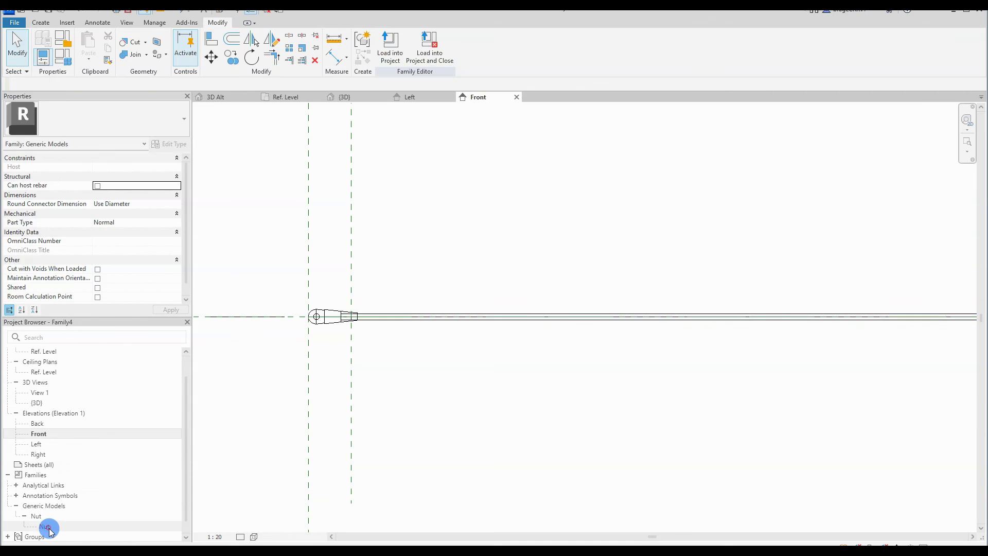
right_click(61, 526)
click(110, 478)
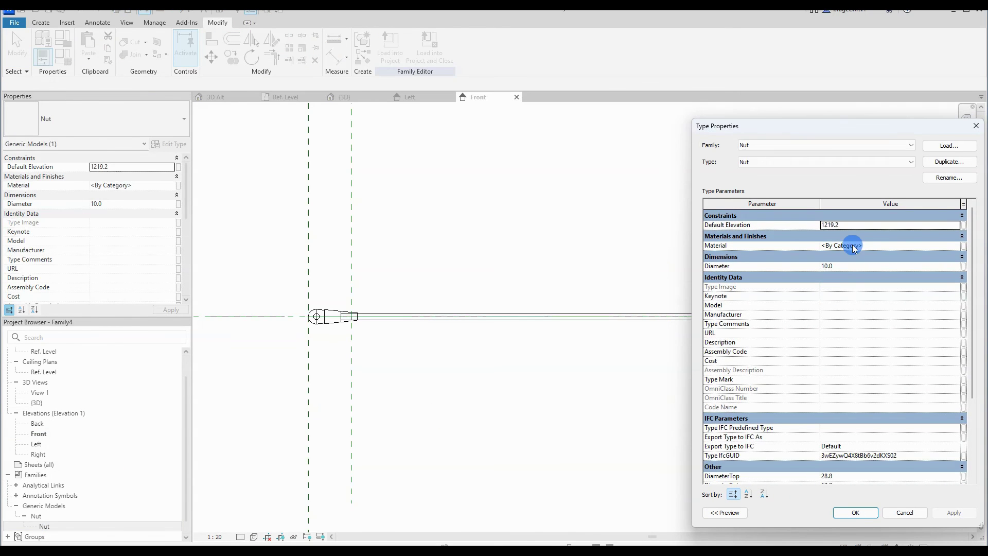
click(963, 266)
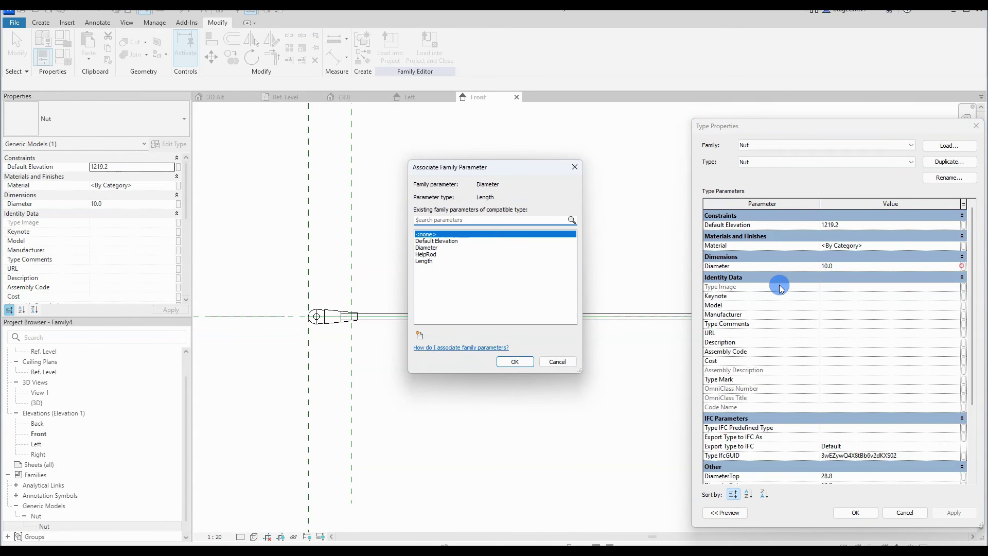
click(437, 254)
click(514, 361)
click(963, 245)
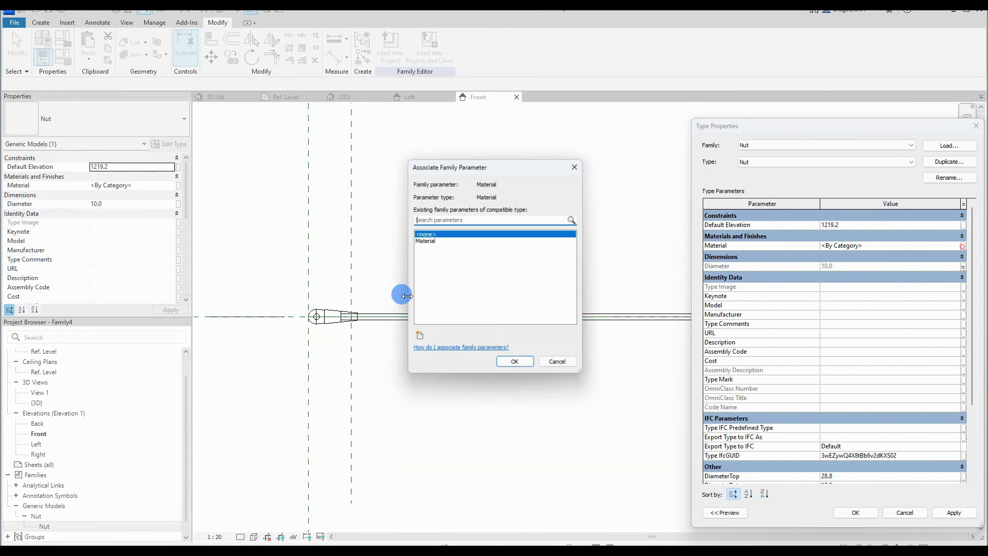
click(432, 241)
click(514, 361)
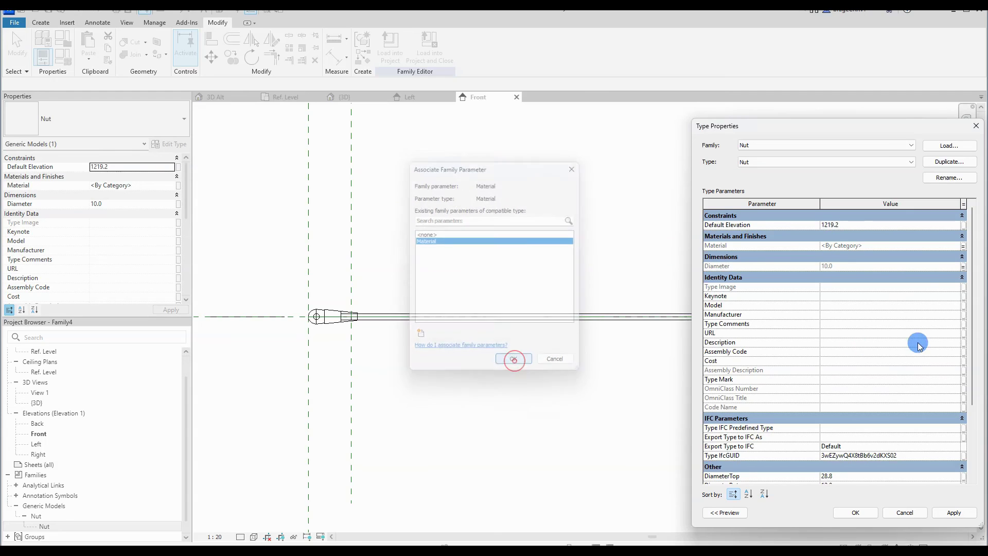
click(846, 514)
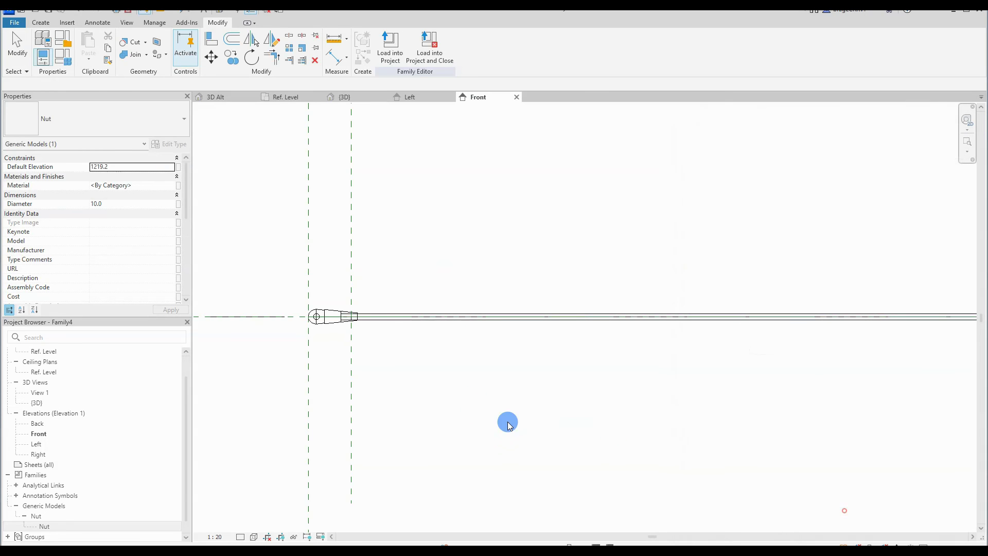
- In the Ref. Level plan, align the right nut onto the rod's centre plane with AL
click(220, 11)
shift+middle_drag(393, 342, 608, 368)
scroll(57, 404, up, 1)
click(51, 373)
double_click(51, 373)
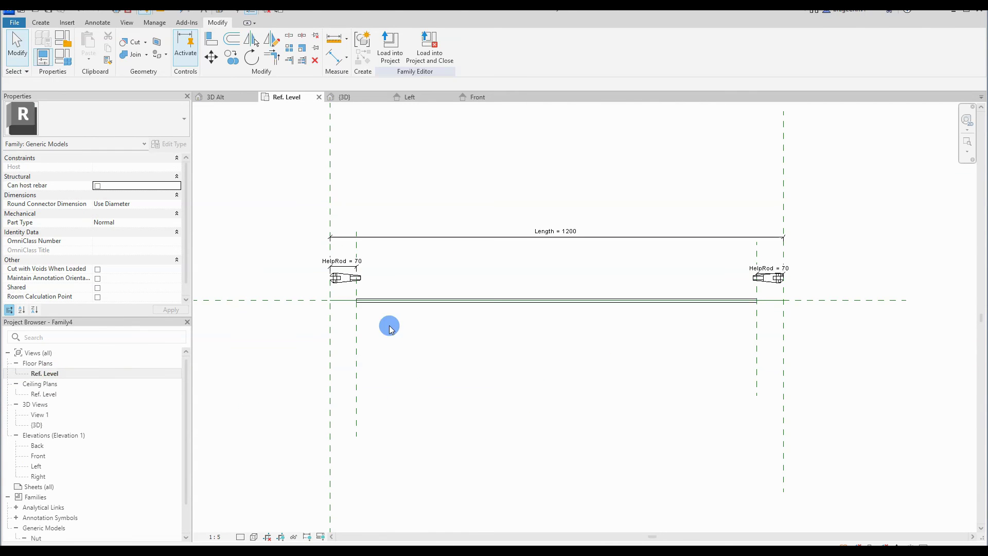
key(a)
key(l)
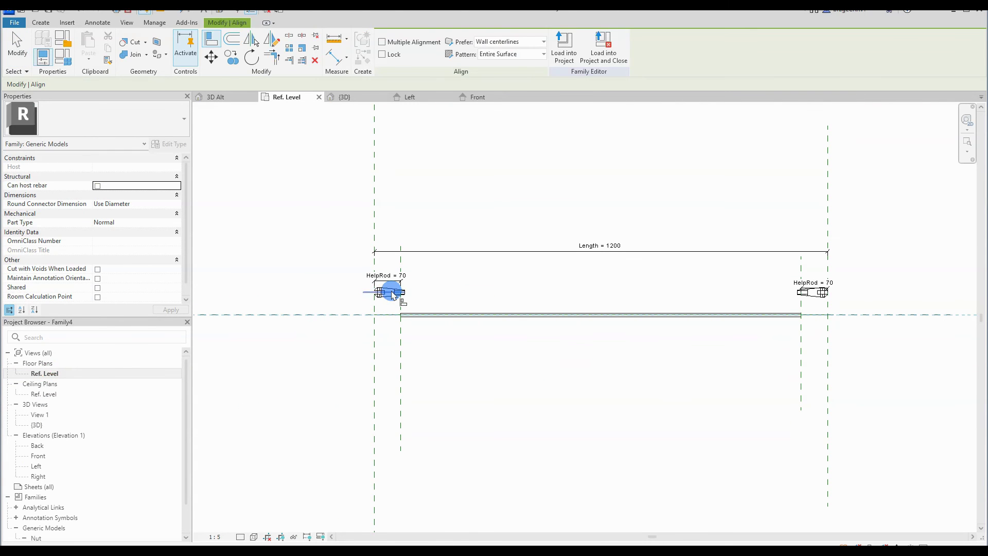
scroll(818, 323, up, 4)
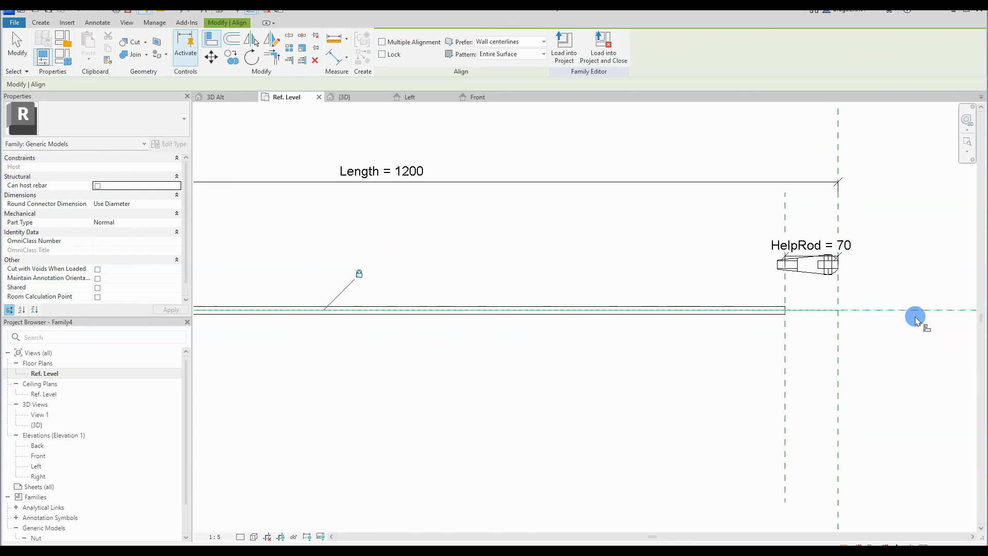
click(810, 266)
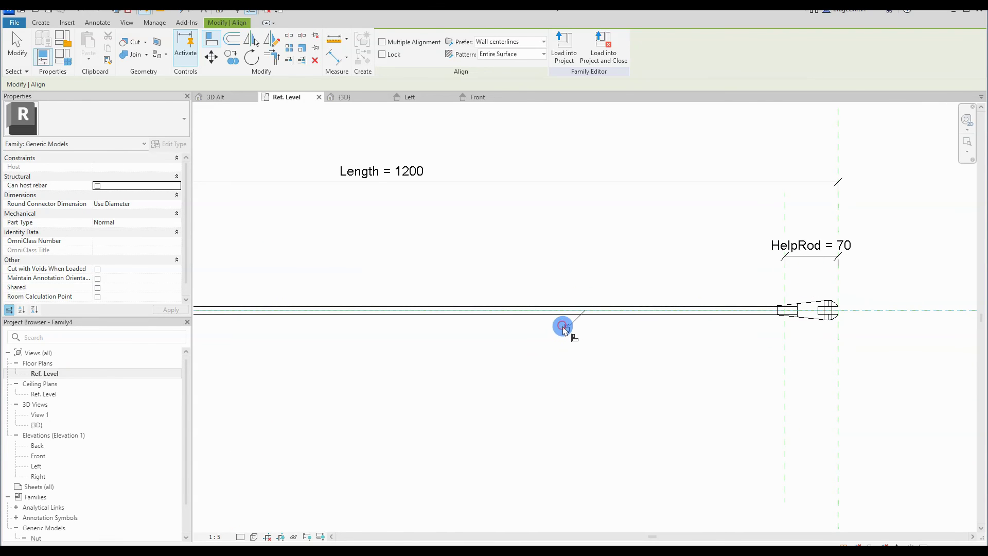
key(Escape)
- Inspect the rod in 3D and load the TensionRod family into the project
click(339, 96)
shift+middle_drag(446, 389, 410, 223)
scroll(406, 200, up, 3)
scroll(407, 200, down, 5)
shift+middle_drag(399, 293, 445, 370)
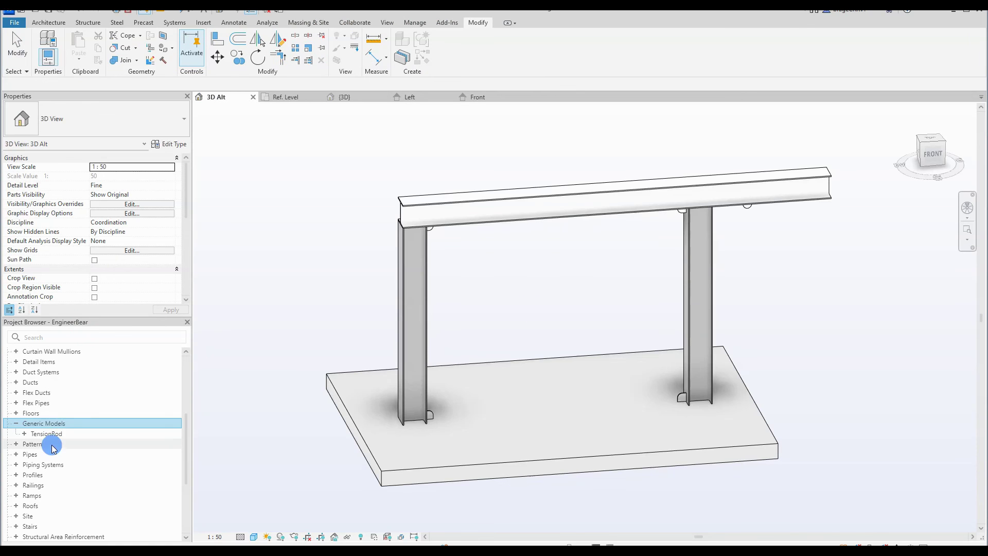
click(16, 421)
- Expand Generic Models to locate the TensionRod type in the project browser
click(16, 423)
click(16, 423)
click(23, 434)
click(47, 444)
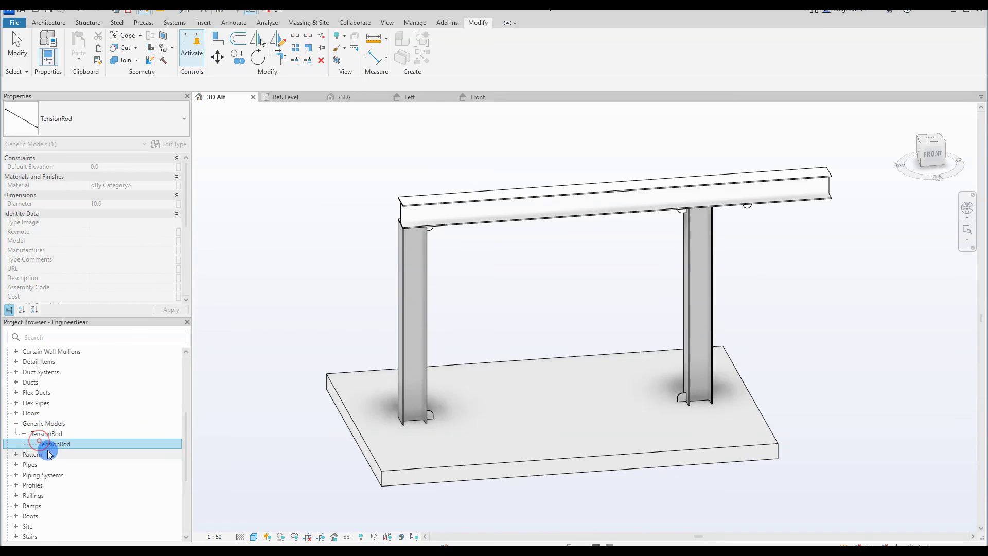
click(360, 354)
shift+middle_drag(545, 386, 474, 336)
- Show the work plane and set it to Grid : B
click(52, 25)
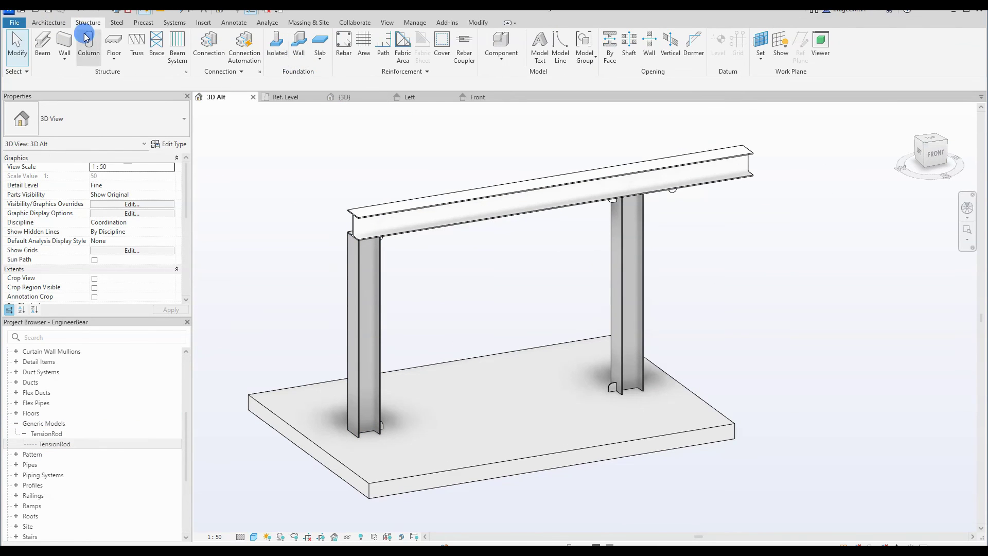
click(804, 58)
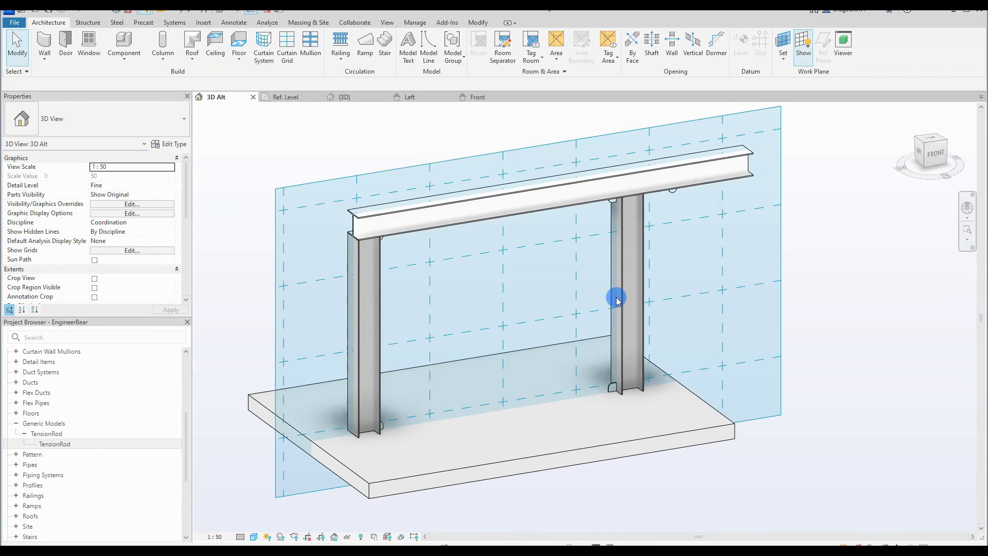
mouse_move(592, 330)
shift+middle_down()
mouse_move(695, 298)
mouse_move(605, 335)
shift+middle_up()
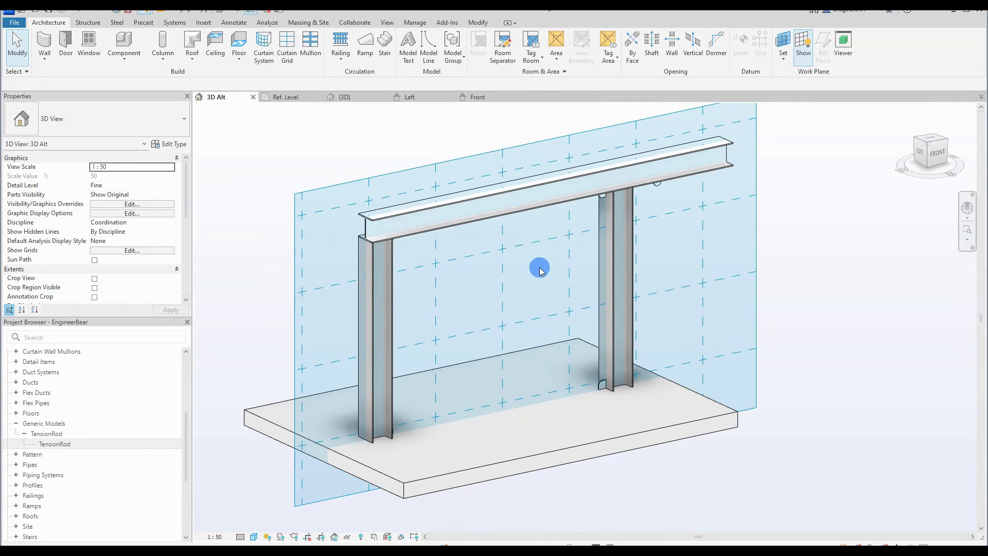
shift+middle_drag(477, 236, 397, 125)
click(783, 58)
click(633, 286)
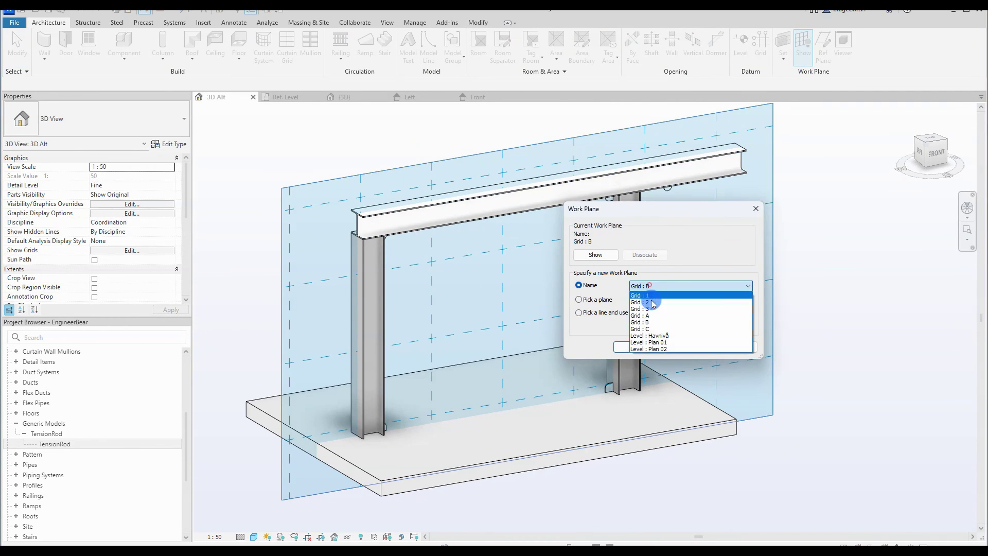
click(658, 295)
click(635, 346)
- Drag the TensionRod family into the 3D view and begin placing an instance
click(863, 273)
shift+middle_drag(730, 317, 671, 332)
drag(50, 446, 109, 438)
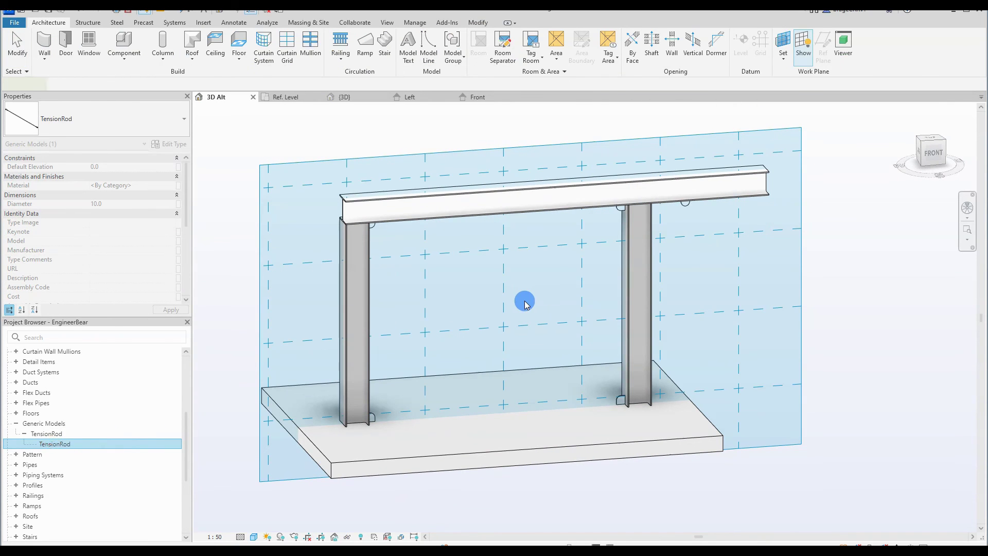
drag(526, 304, 590, 224)
scroll(620, 205, up, 4)
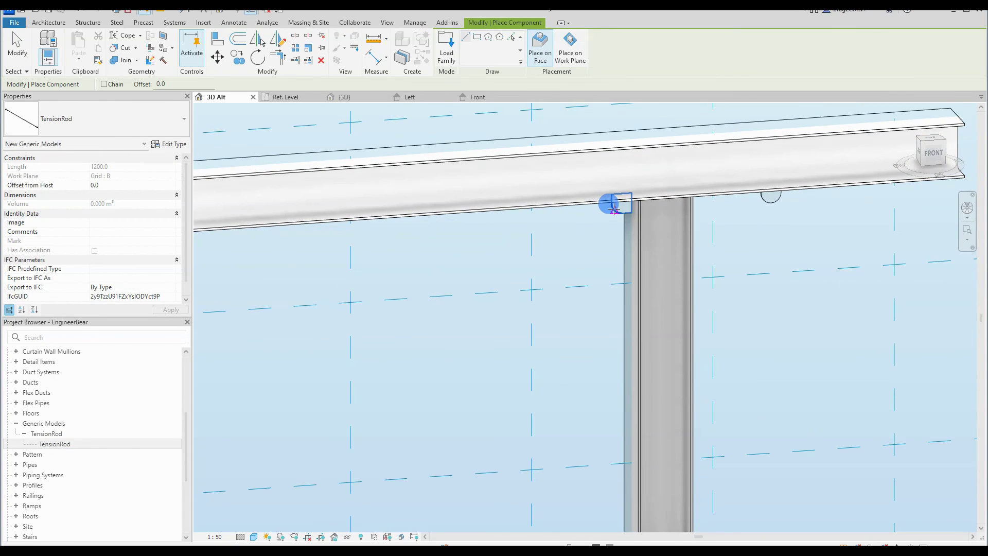
- Finish the diagonal TensionRod at the left column base plate and exit placement
click(573, 61)
scroll(579, 268, down, 1)
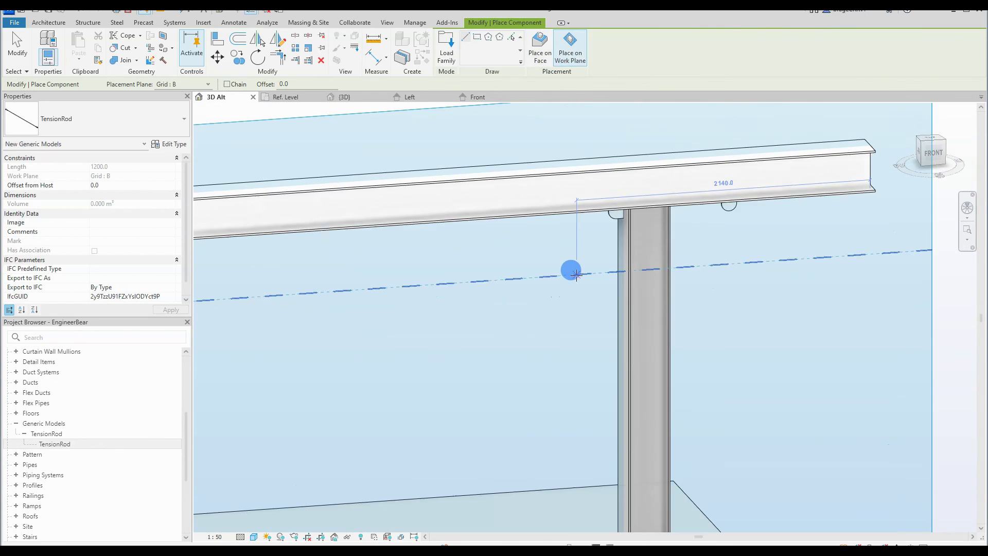
scroll(606, 226, up, 3)
scroll(515, 335, down, 4)
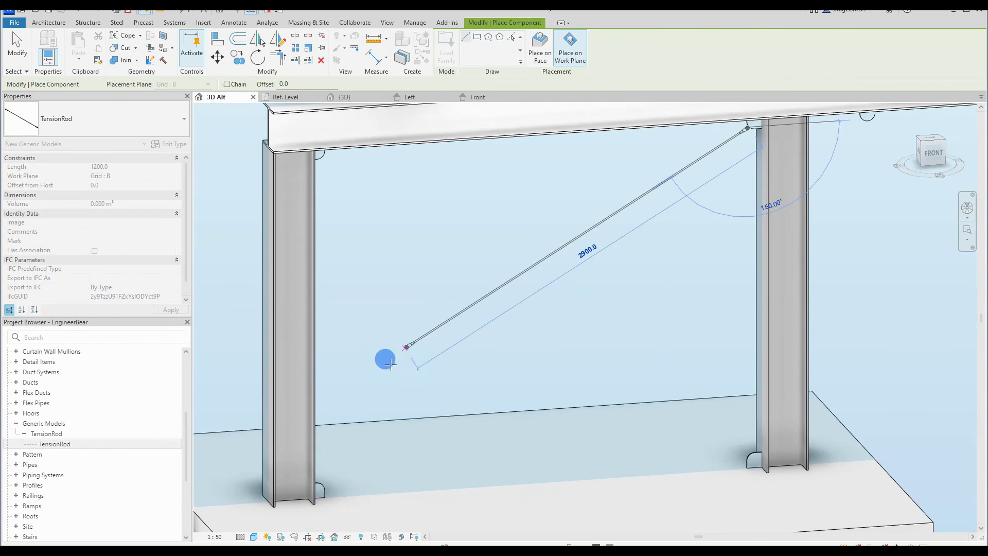
scroll(324, 483, up, 4)
click(324, 496)
key(Escape)
key(Escape)
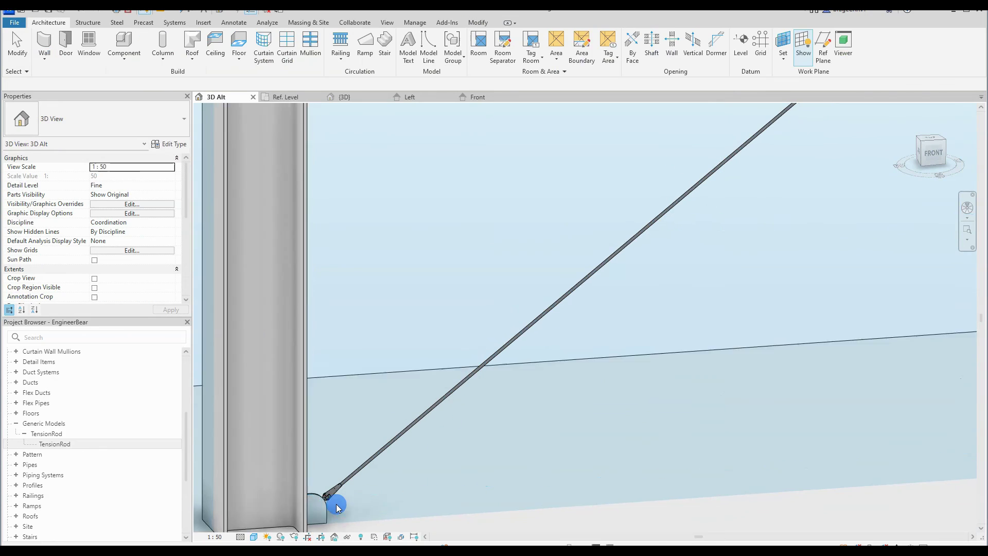
scroll(338, 503, up, 4)
scroll(376, 401, up, 2)
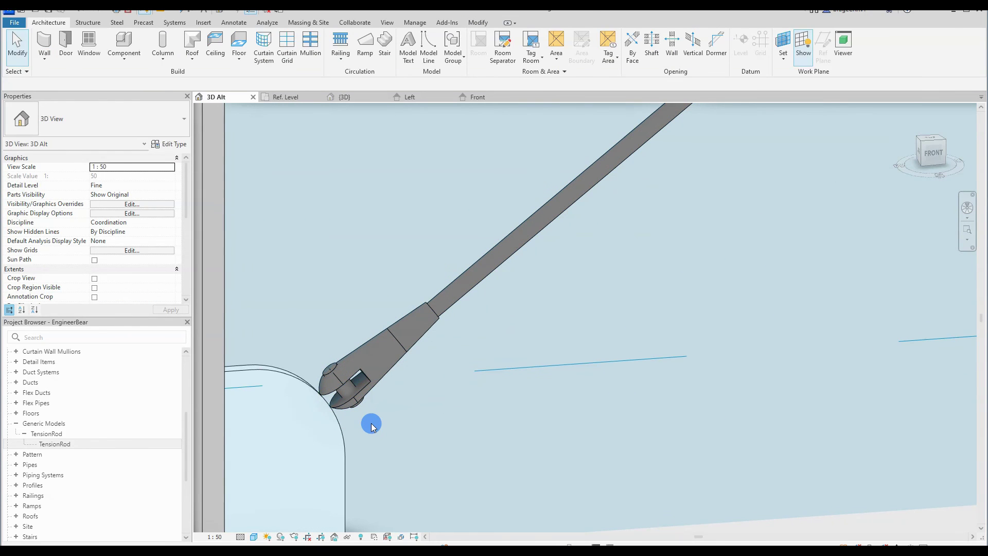
scroll(360, 420, down, 3)
scroll(346, 400, up, 4)
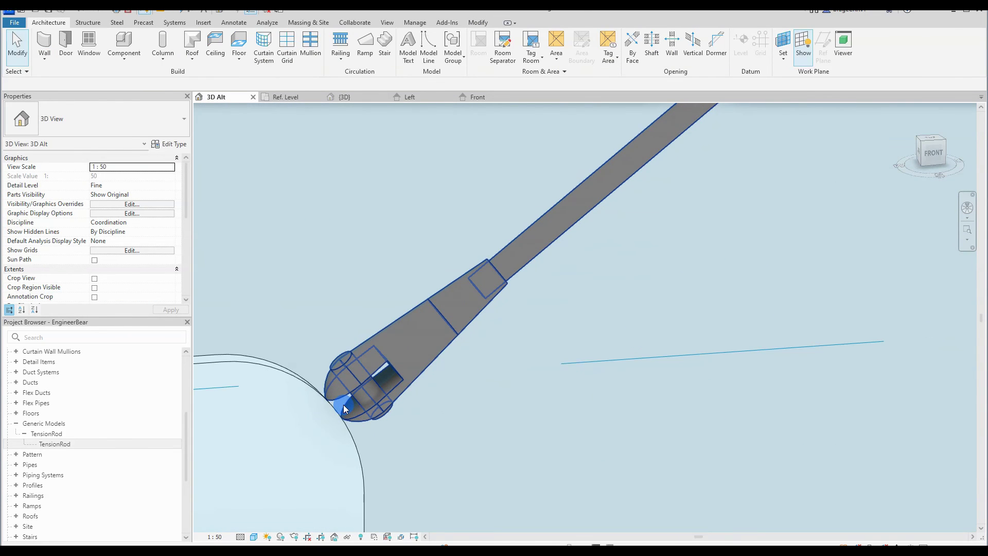
scroll(323, 415, down, 5)
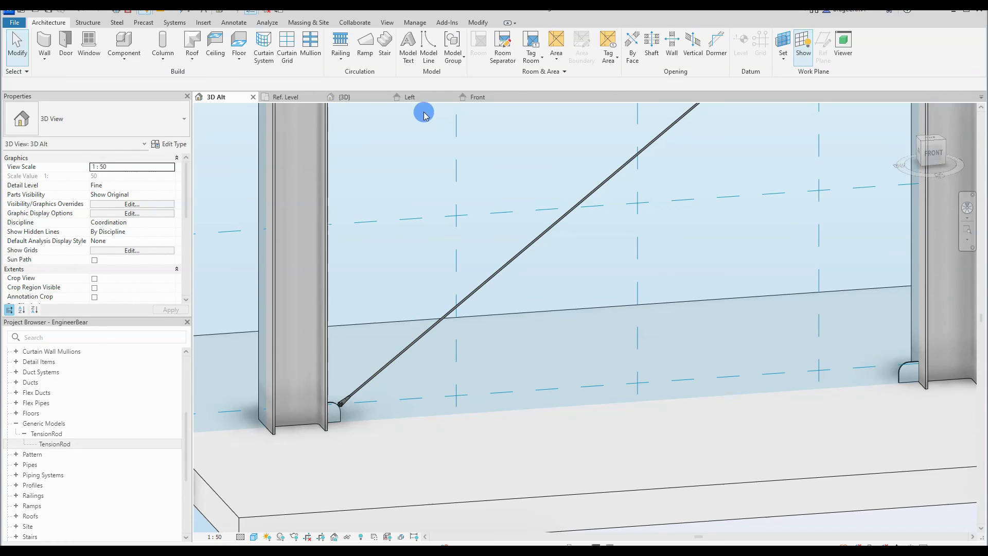
- In the family's Left elevation, rotate the nested Nut and remove the broken constraints
click(407, 97)
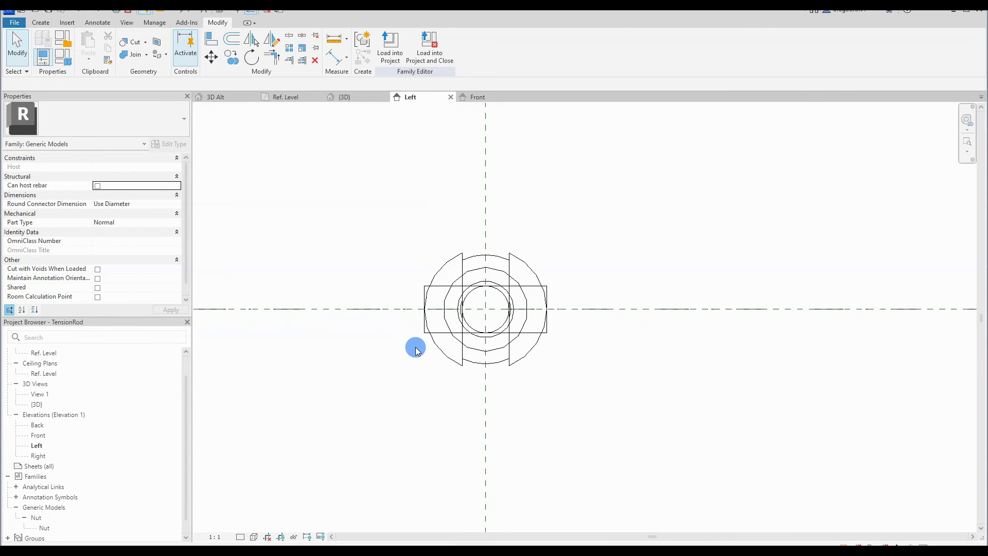
click(434, 348)
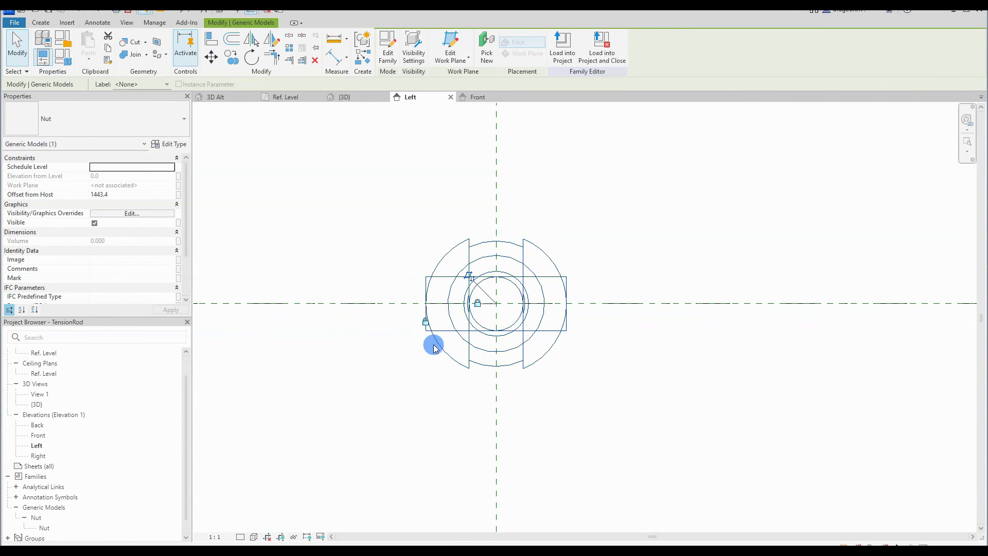
key(r)
key(o)
click(326, 335)
click(781, 539)
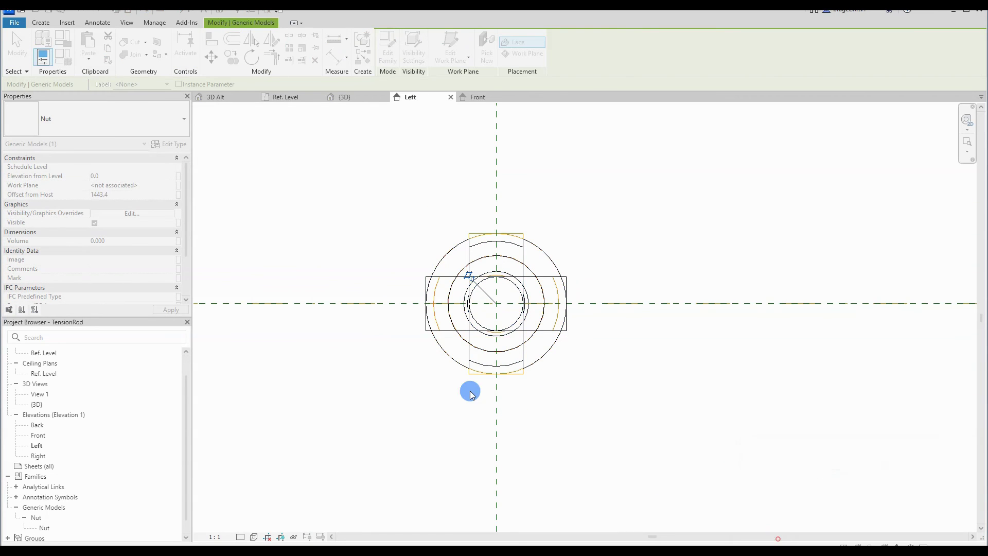
click(439, 252)
- Rotate the Nut 90°, remove its broken constraints, and load the family into the project
click(448, 255)
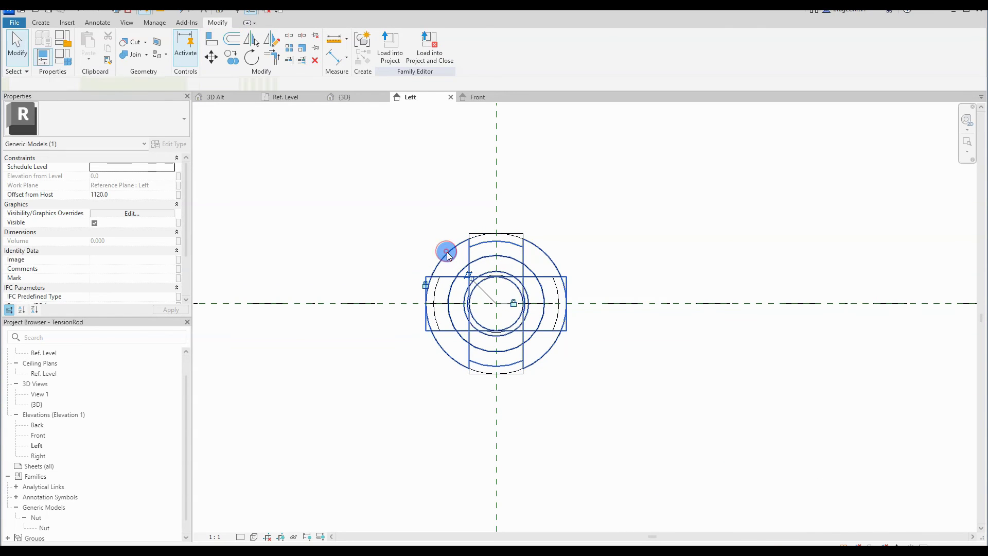
key(r)
key(o)
click(371, 345)
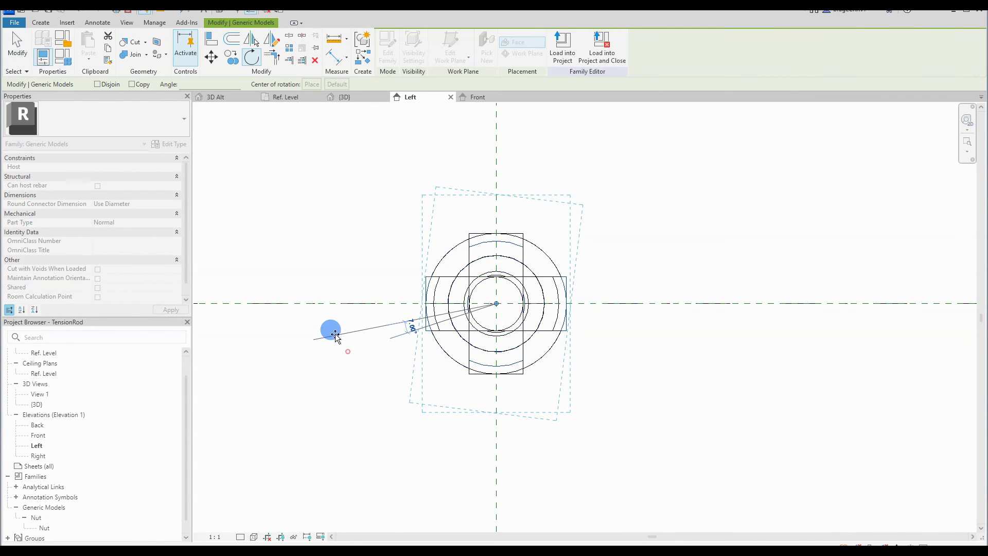
text(90)
key(Return)
click(782, 537)
click(361, 406)
click(373, 403)
scroll(373, 401, down, 2)
click(397, 61)
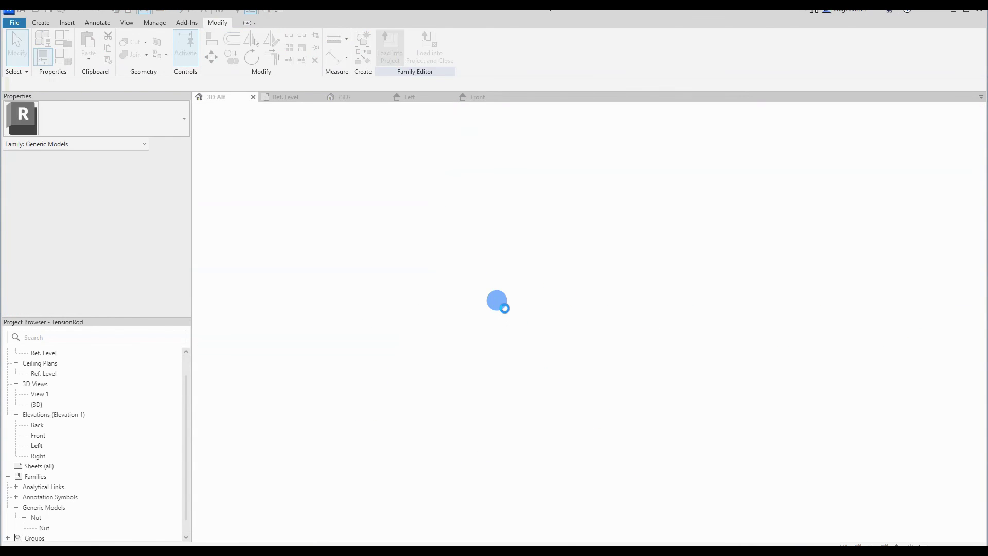
- Overwrite the existing TensionRod family and drag the rod's lower end onto the base plate
click(441, 250)
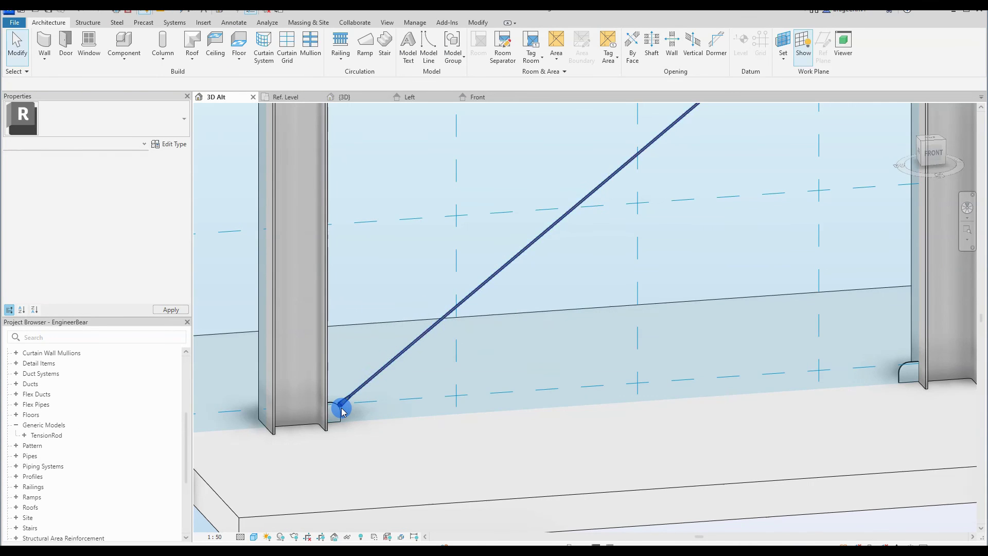
scroll(339, 412, up, 6)
click(368, 400)
scroll(360, 403, up, 2)
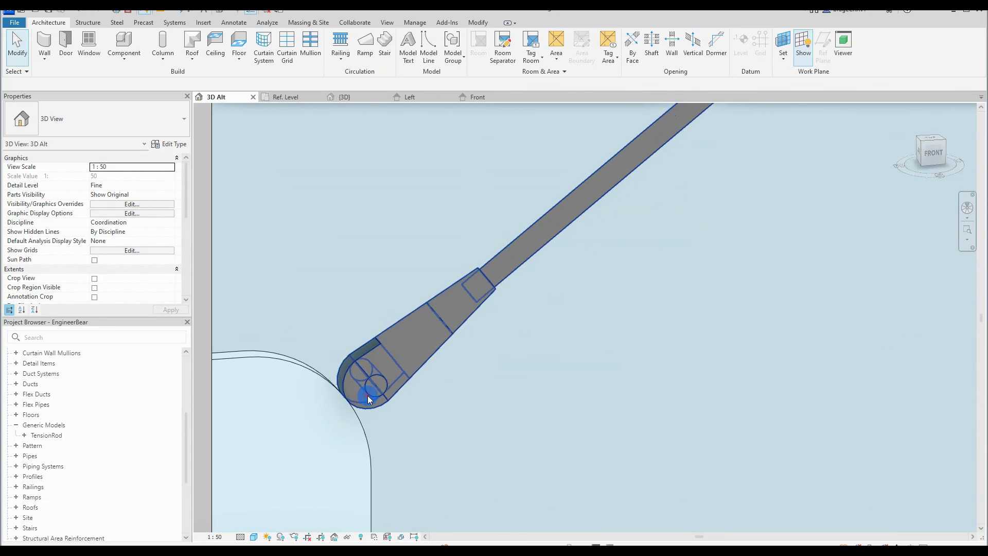
drag(316, 409, 294, 434)
scroll(294, 433, down, 3)
click(345, 328)
click(344, 328)
- Reattach the rod's upper end to the top plate, then reselect the rod near the right column
scroll(298, 492, down, 6)
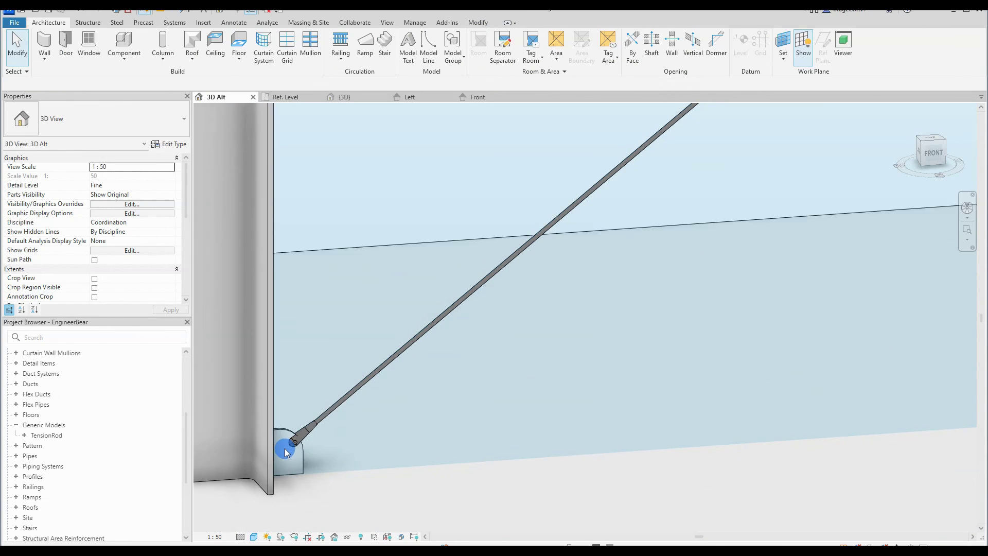
scroll(611, 185, up, 5)
click(600, 214)
scroll(617, 195, up, 5)
drag(546, 283, 581, 245)
scroll(581, 248, down, 6)
click(449, 382)
scroll(462, 247, down, 3)
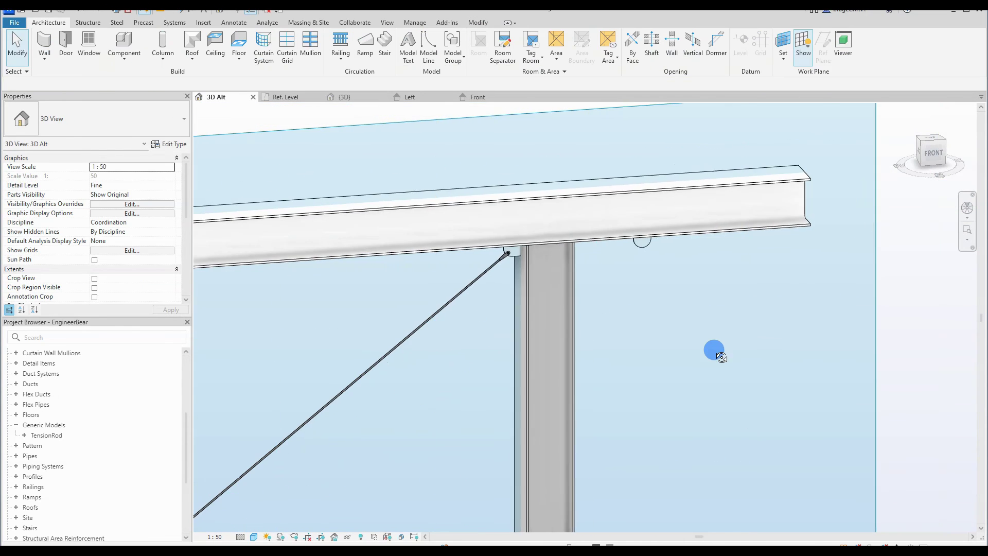
middle_drag(466, 331, 554, 331)
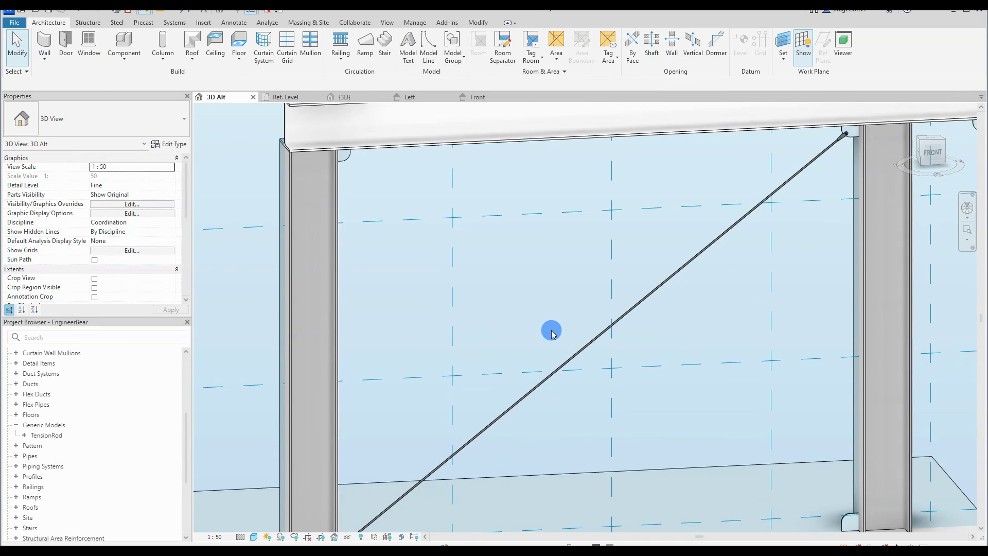
click(558, 371)
- Raise the TensionRod type's Diameter through 12 and 16 to 20 in Type Properties
click(170, 144)
click(829, 267)
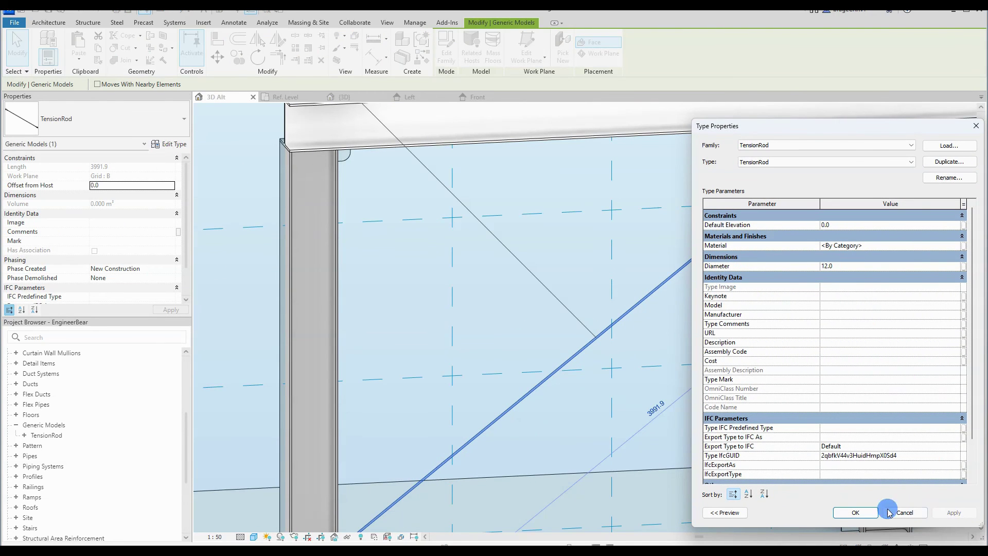
click(856, 513)
scroll(446, 355, up, 3)
scroll(446, 355, up, 5)
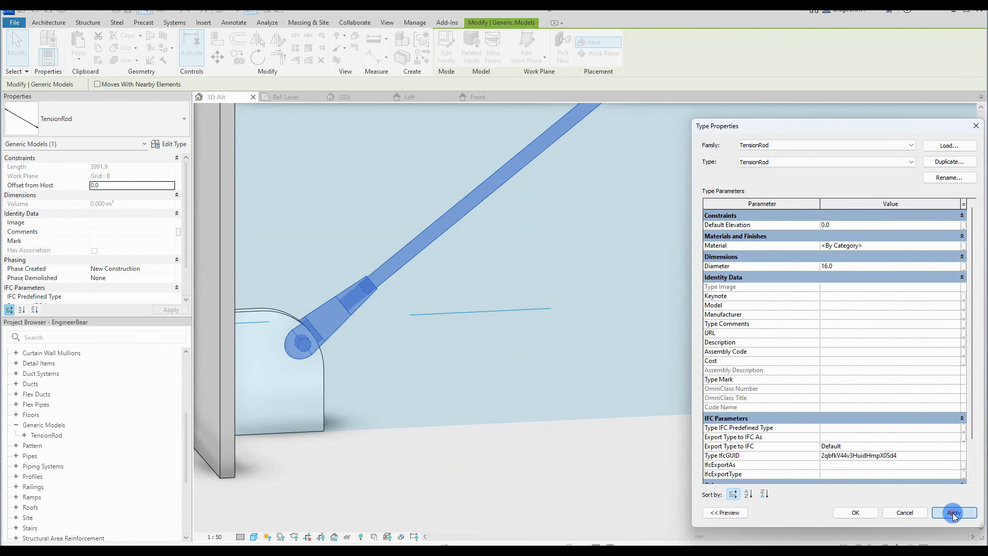
click(953, 513)
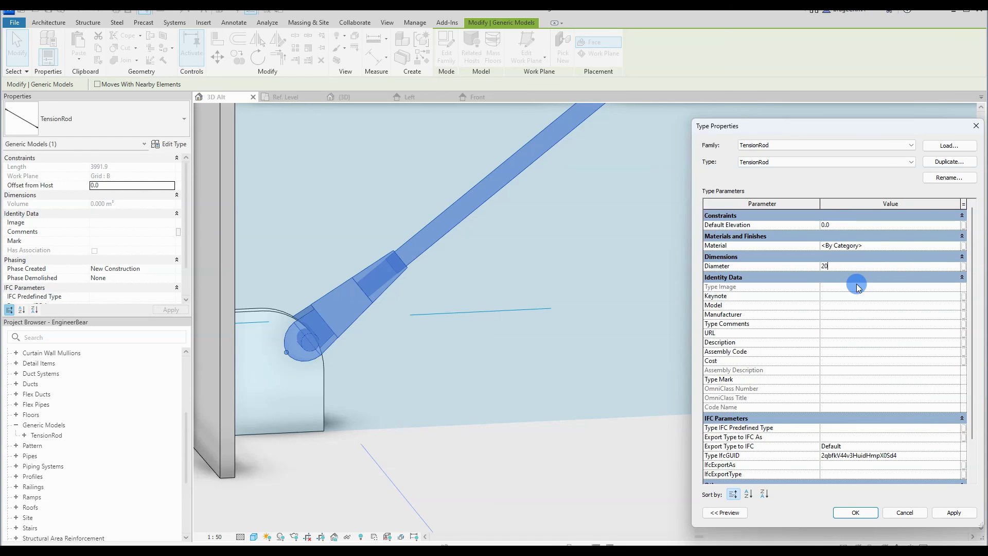
click(950, 514)
click(855, 513)
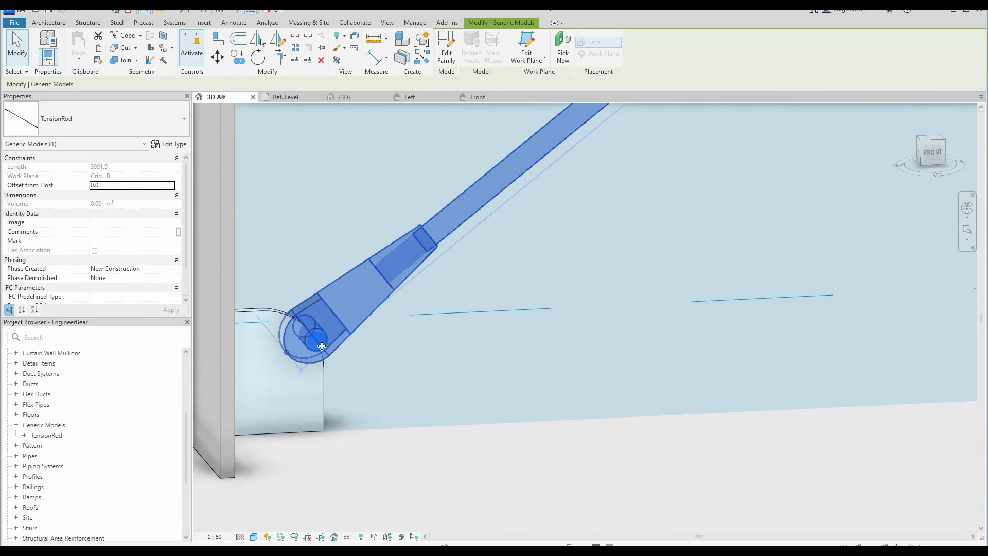
- Reseat the thickened rod's lower end onto its connection plate
click(455, 421)
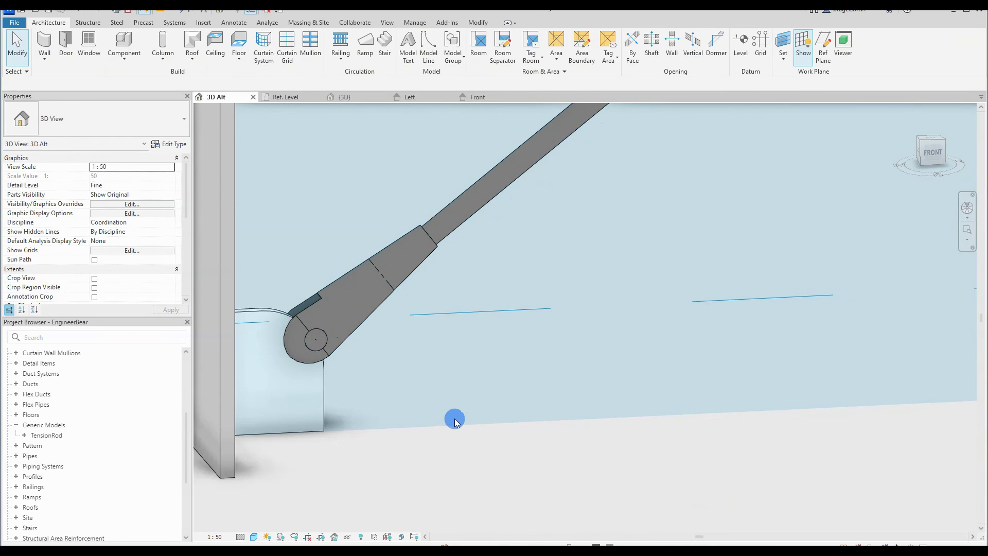
click(322, 361)
click(328, 354)
click(335, 344)
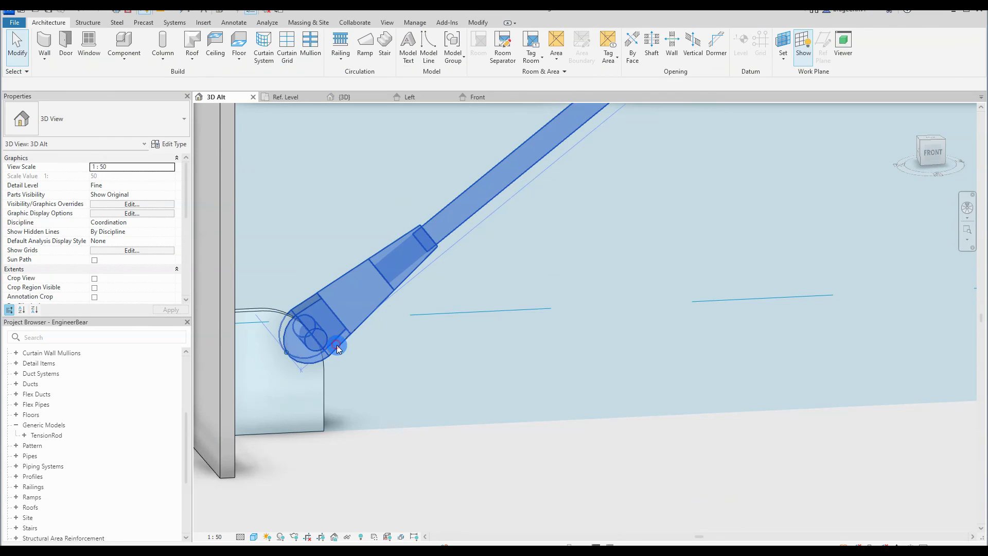
drag(285, 352, 264, 369)
click(283, 444)
- Drag the TensionRod type from the Project Browser into the 3D view to begin a second rod
scroll(282, 445, down, 8)
click(54, 436)
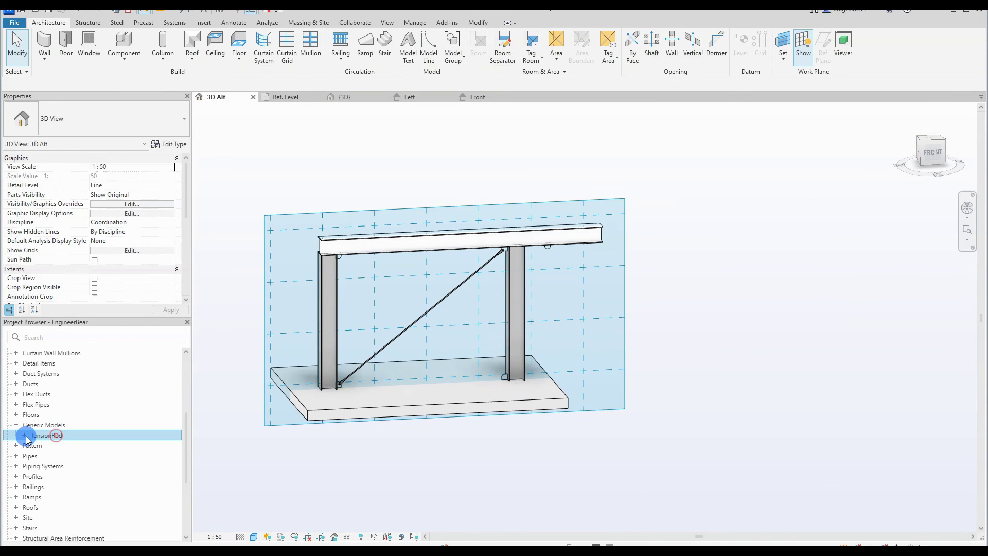
drag(48, 447, 544, 233)
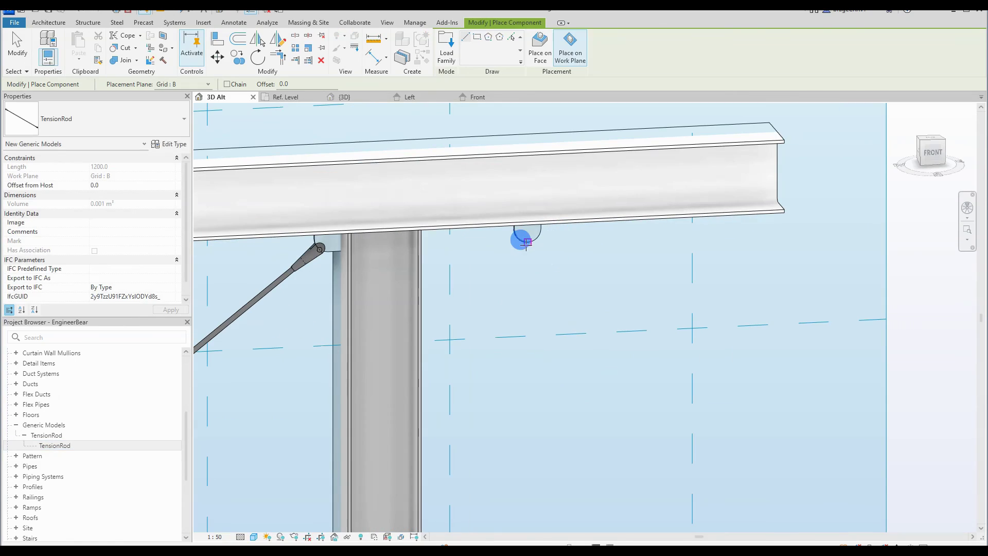